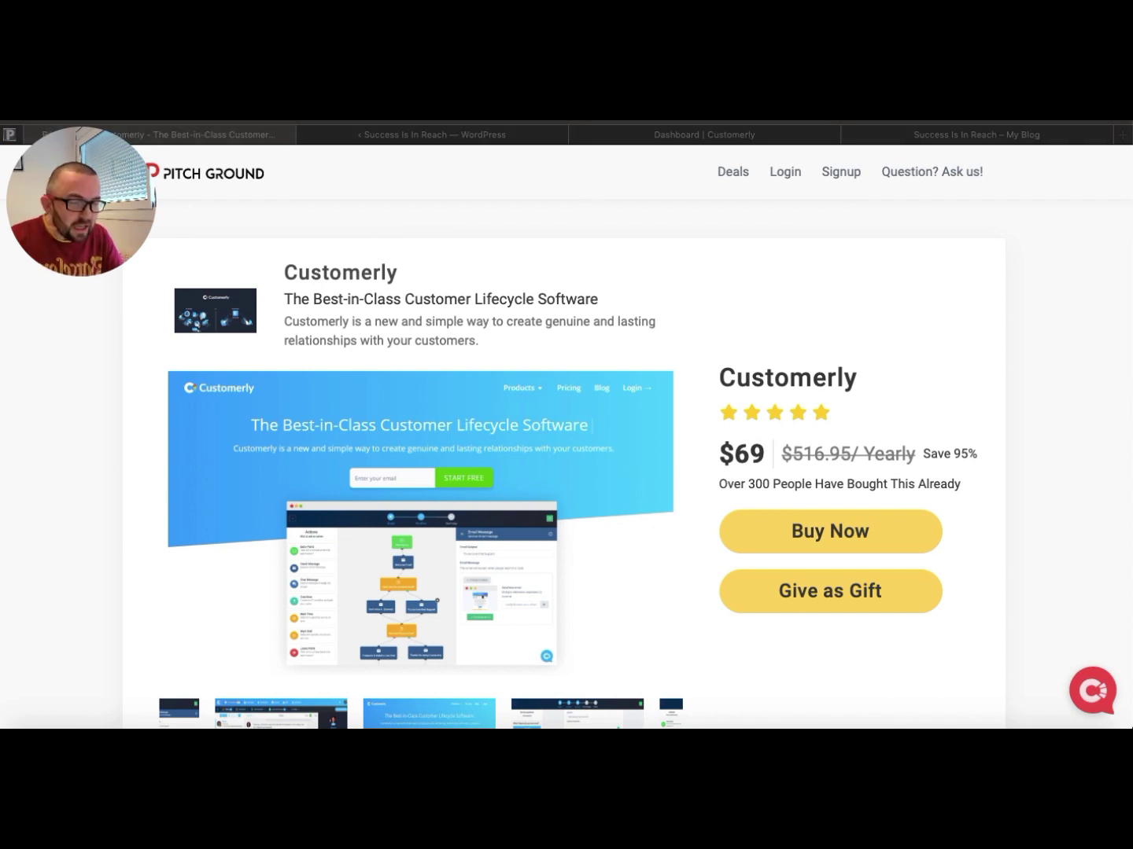
scroll(750, 392, down, 3)
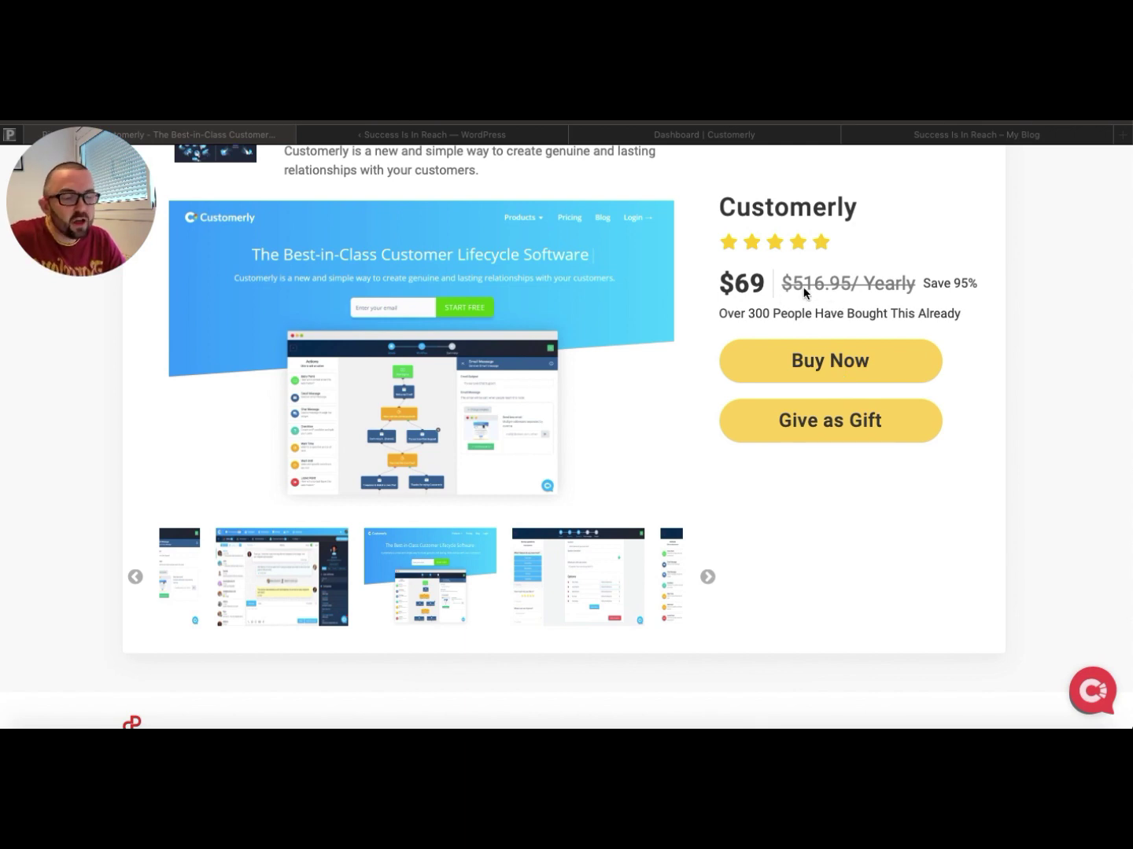
scroll(811, 299, up, 1)
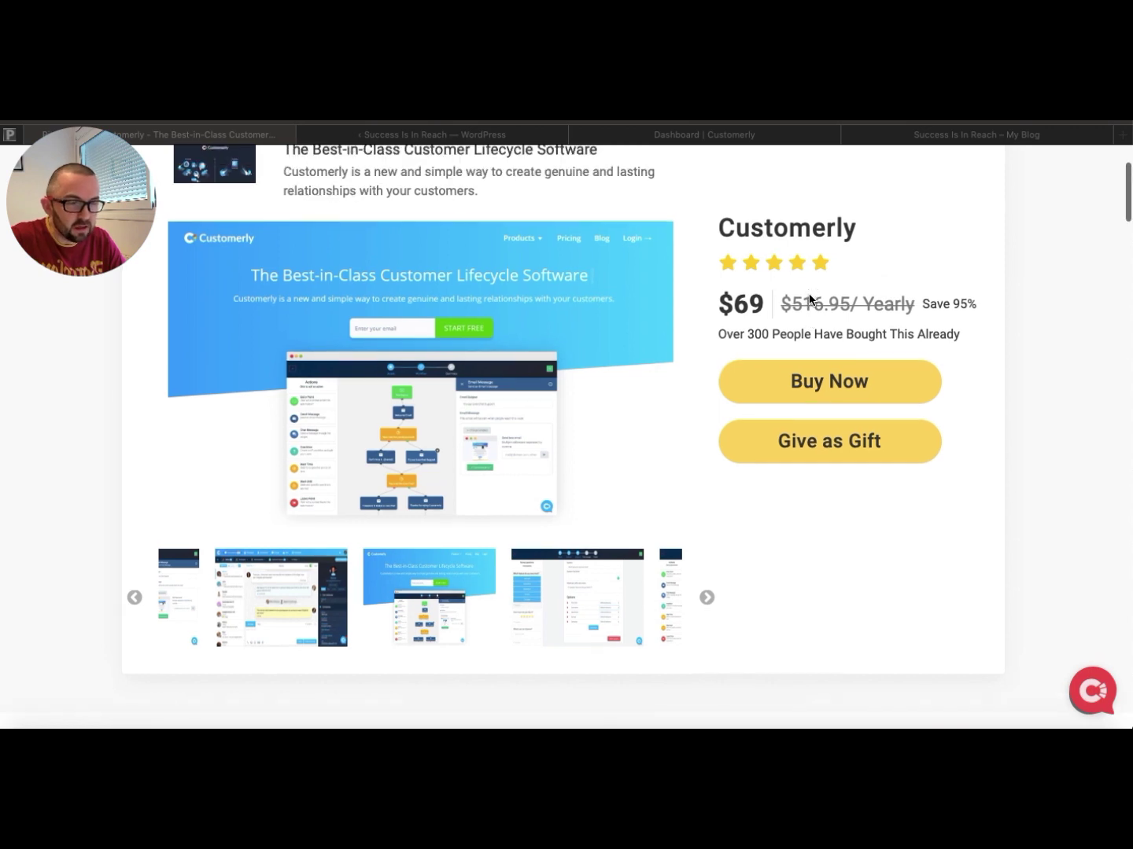
scroll(811, 299, down, 2)
scroll(810, 297, down, 8)
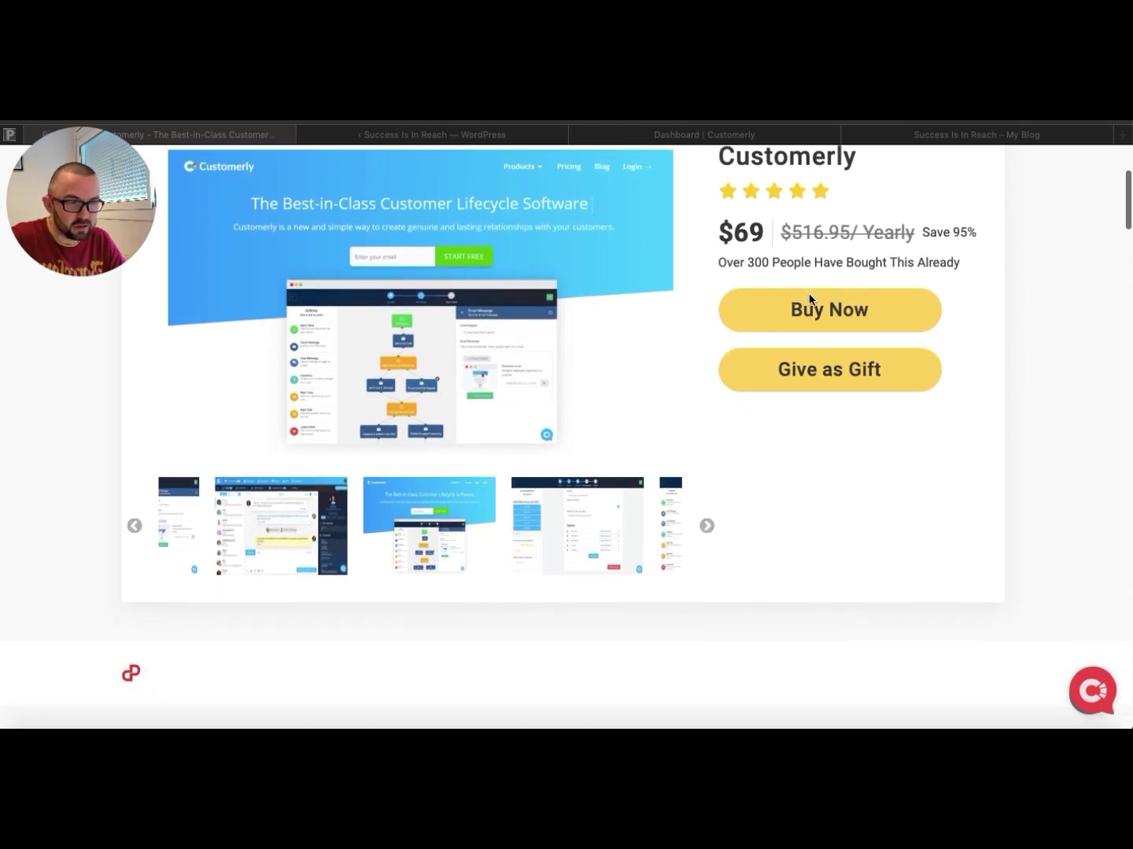
scroll(809, 299, up, 1)
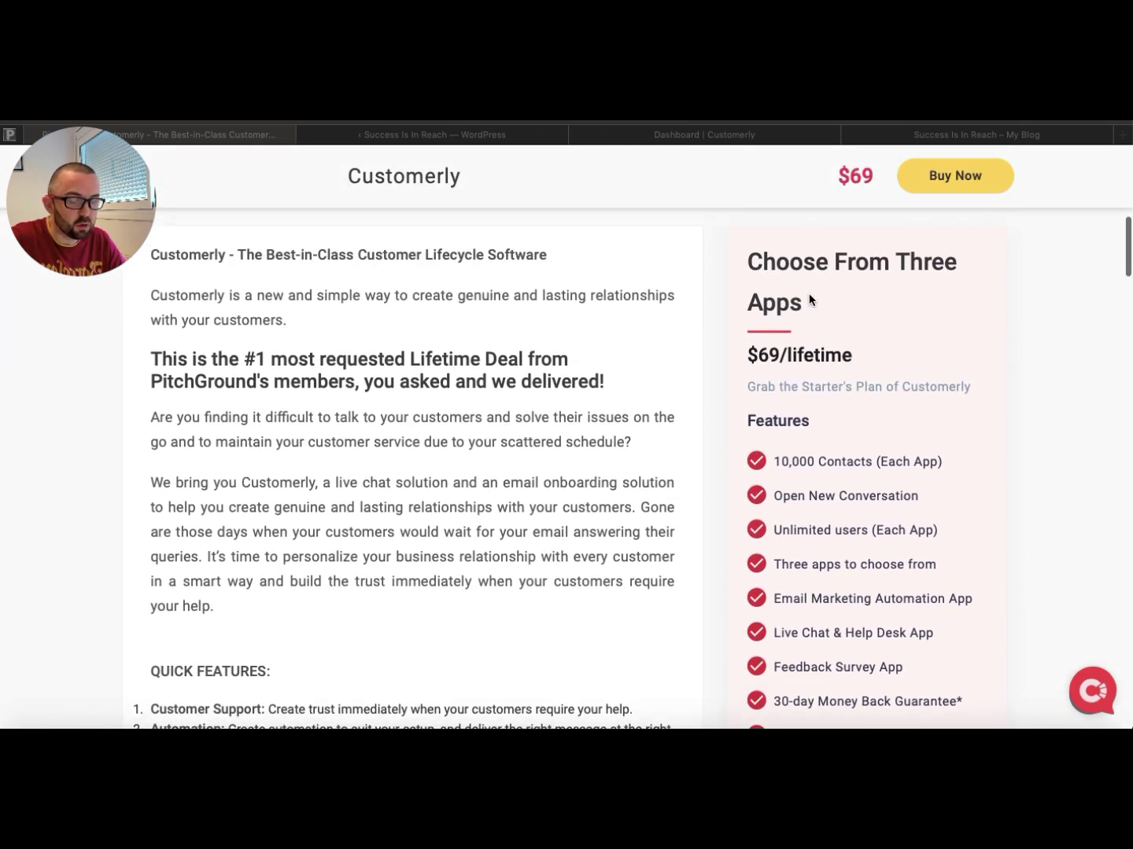
scroll(811, 297, down, 2)
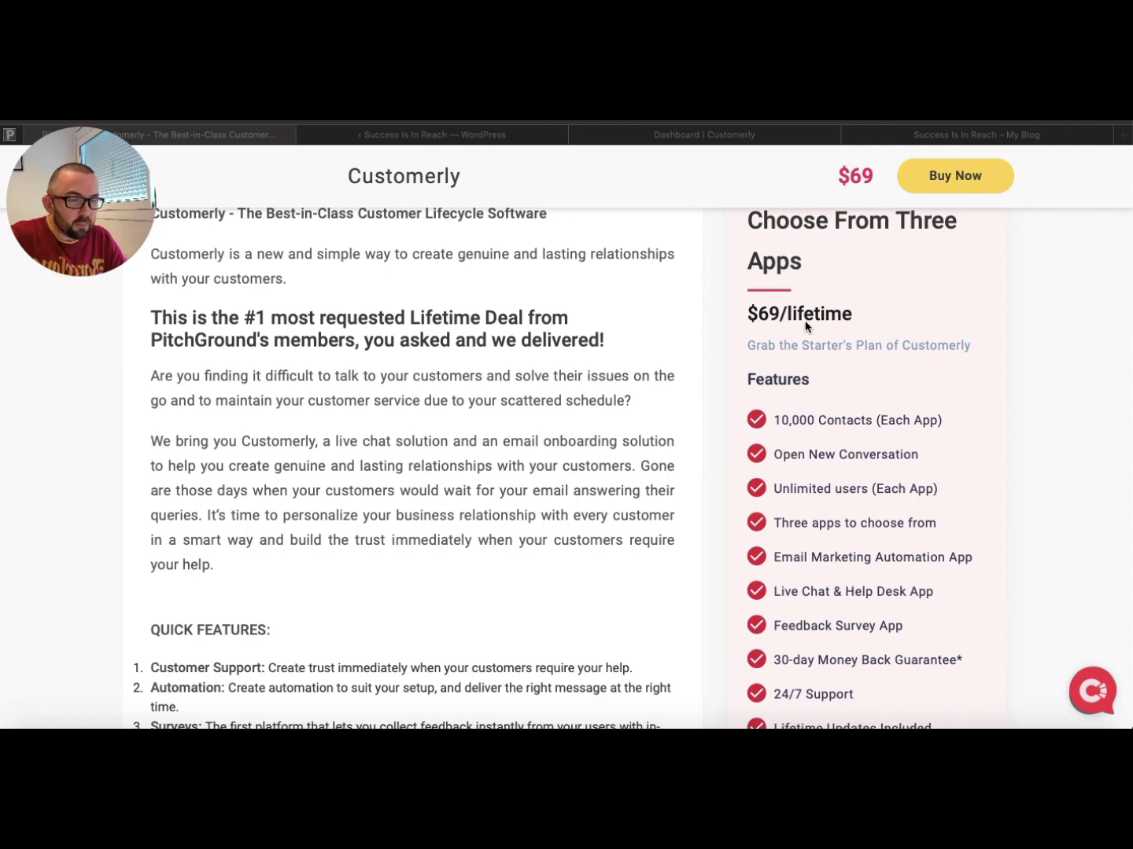
scroll(841, 376, down, 2)
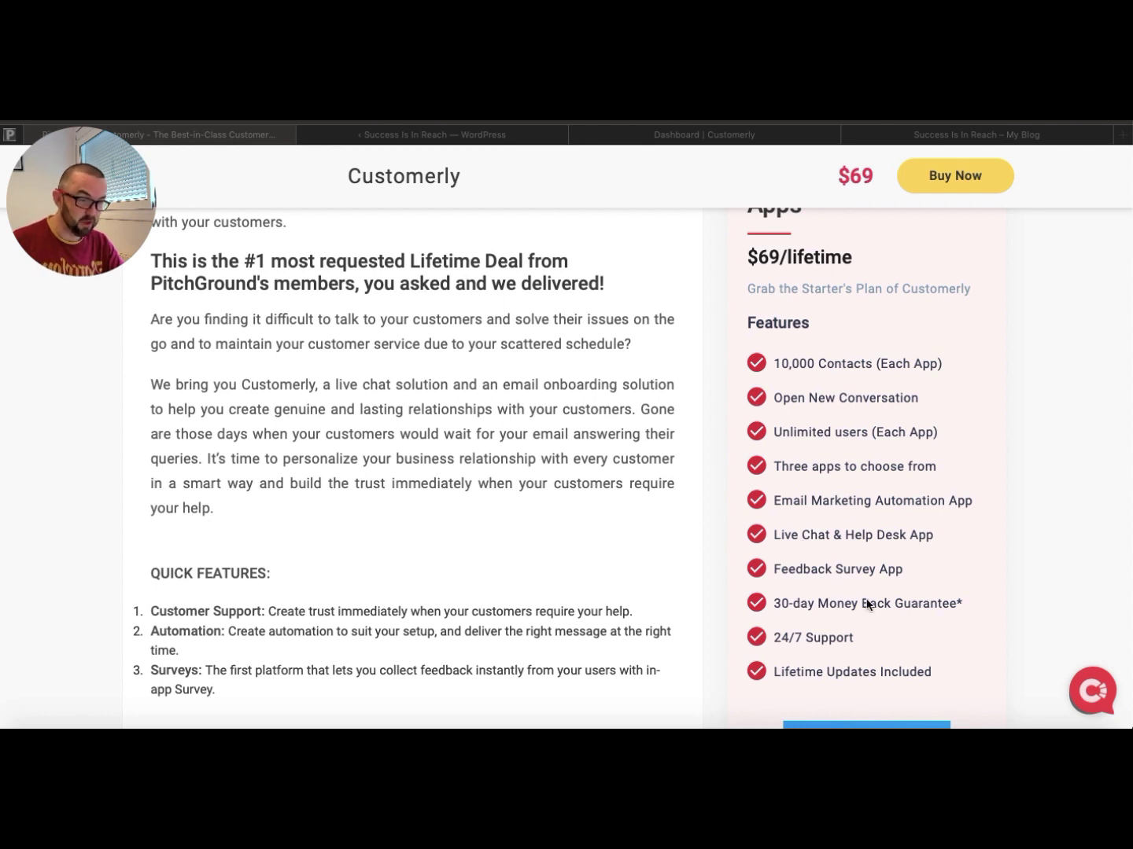
scroll(865, 640, down, 1)
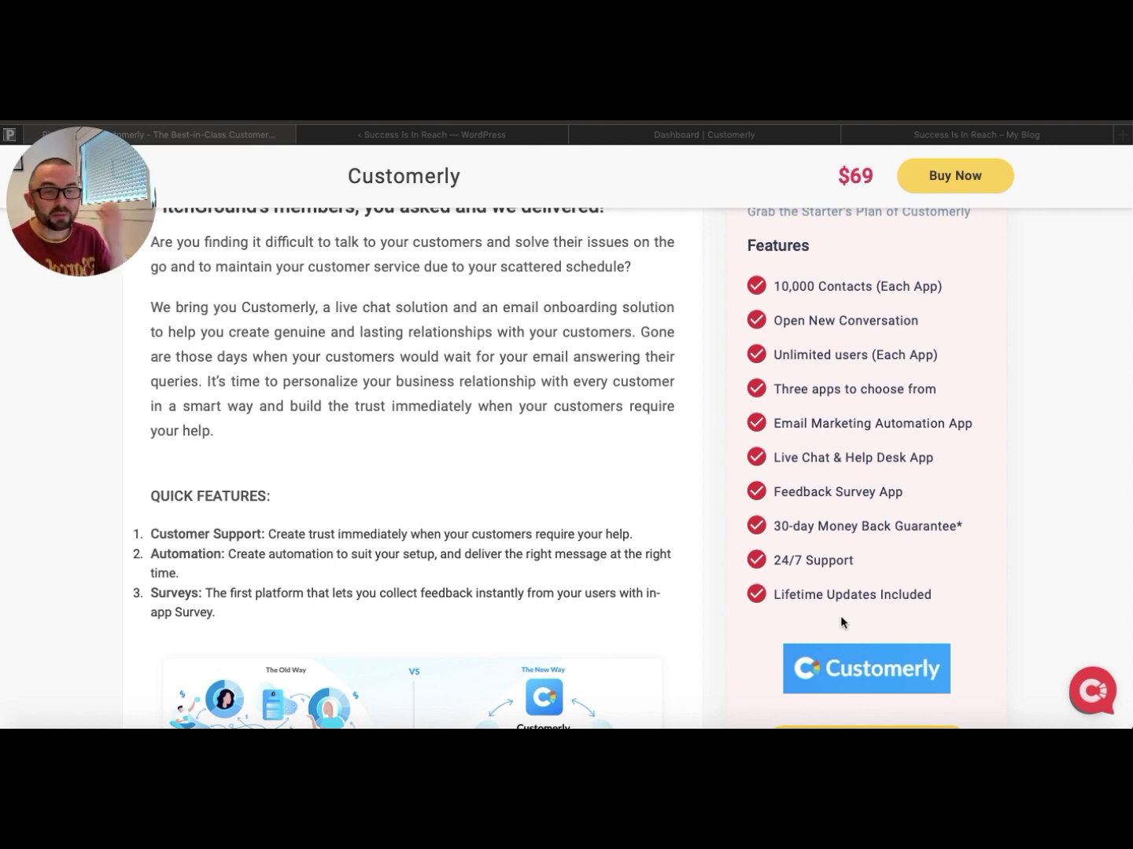
scroll(841, 621, down, 1)
scroll(841, 621, up, 10)
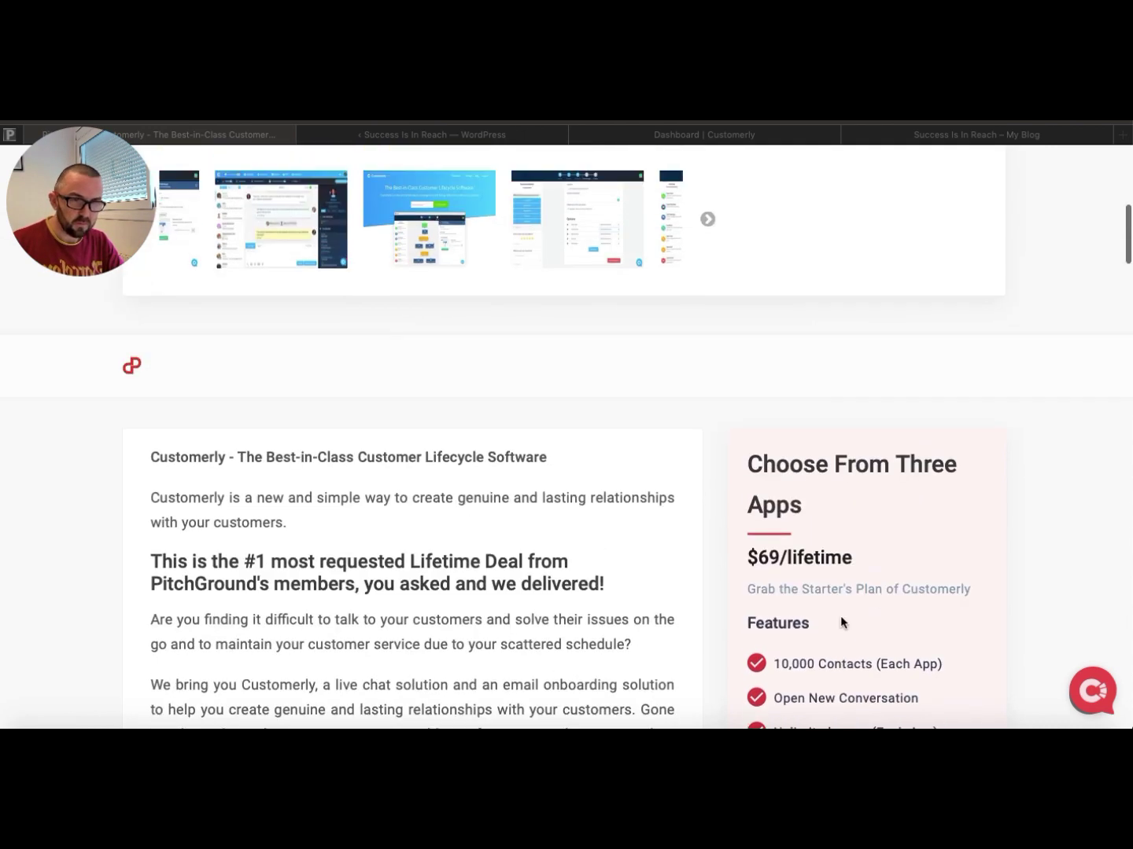
scroll(840, 623, up, 2)
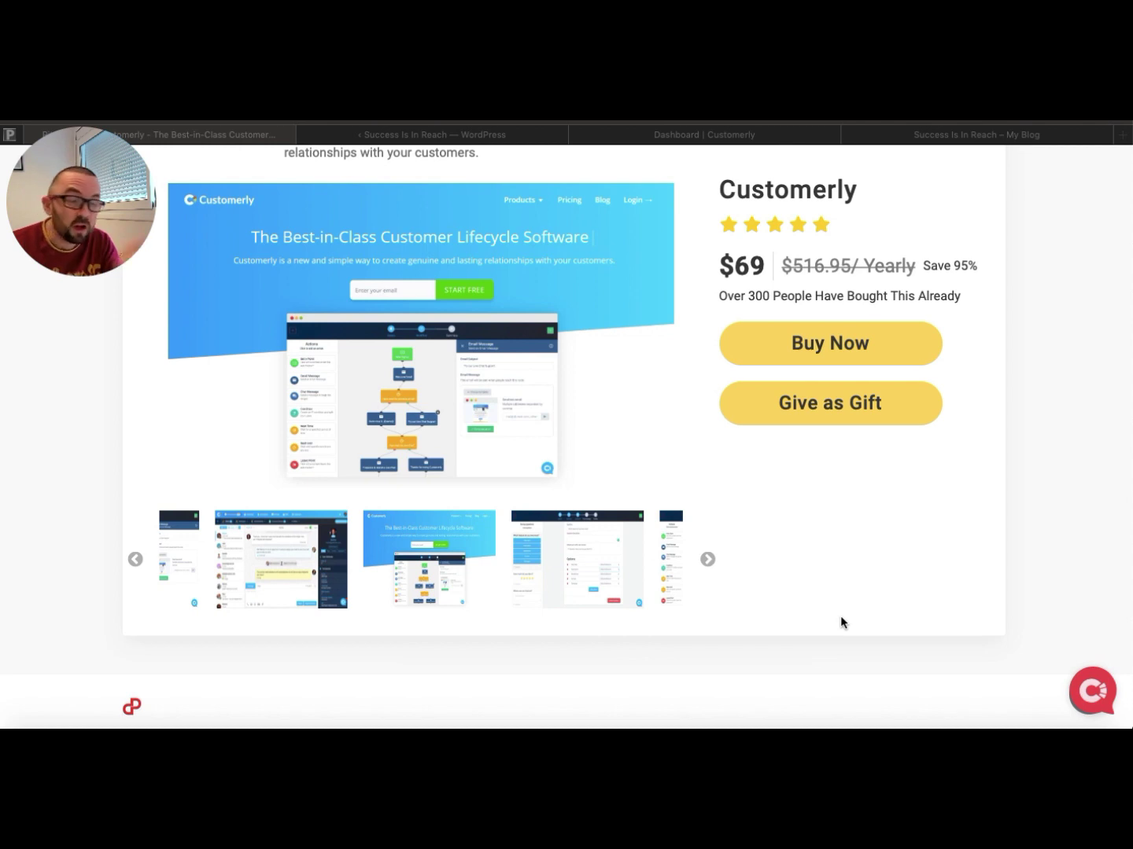
scroll(842, 518, up, 3)
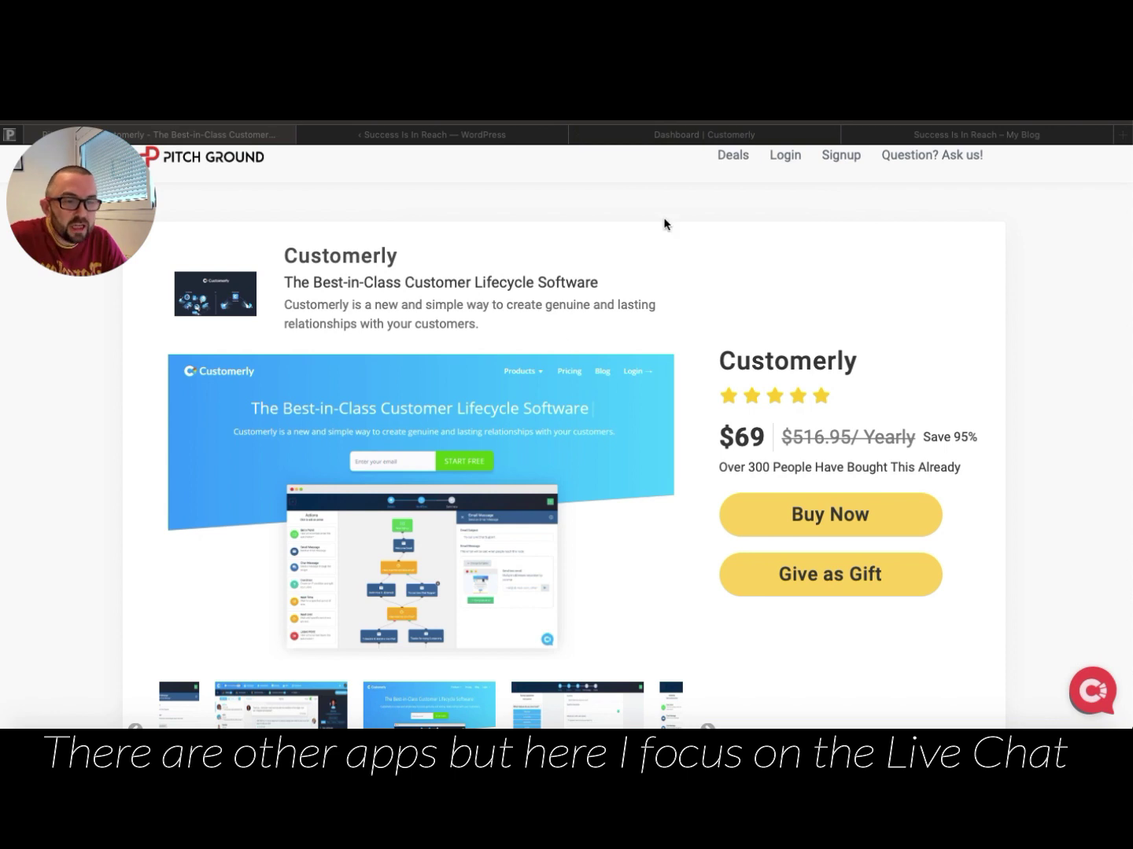
On the Customerly dashboard, start installing the live chat and browse the install options
click(746, 141)
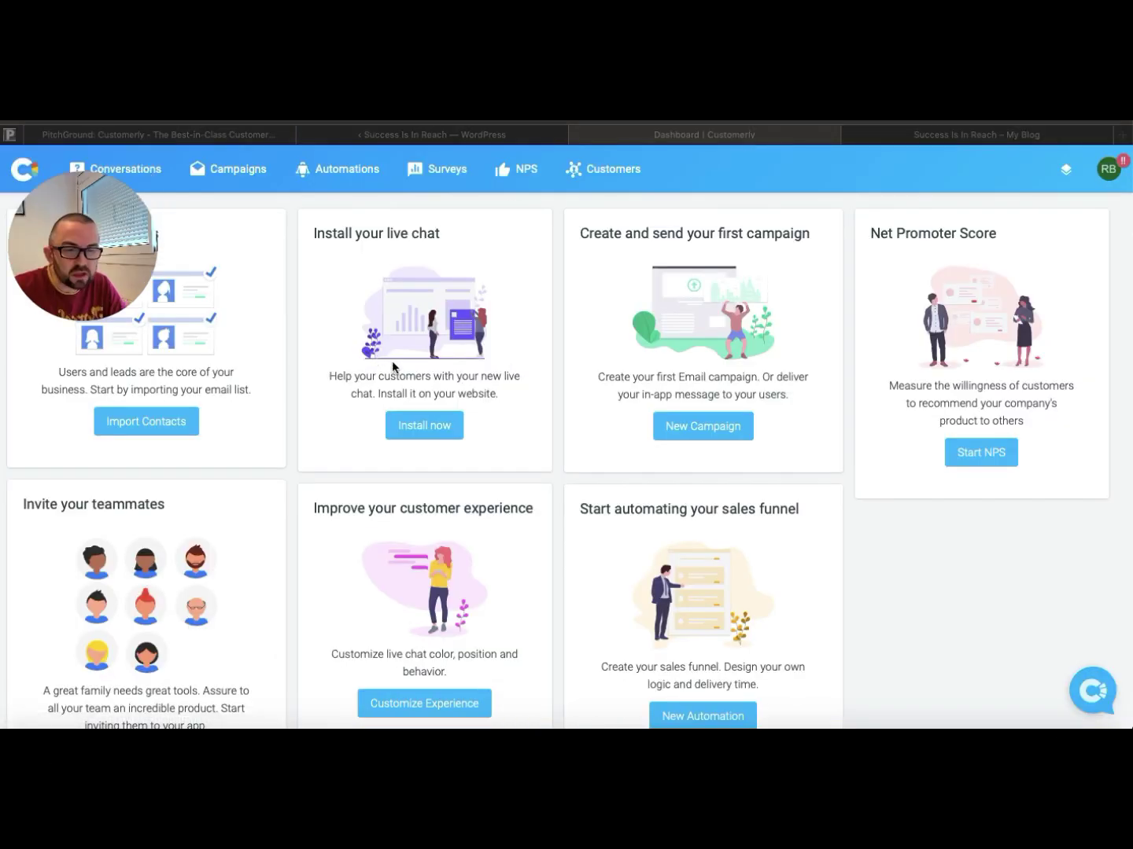
click(431, 351)
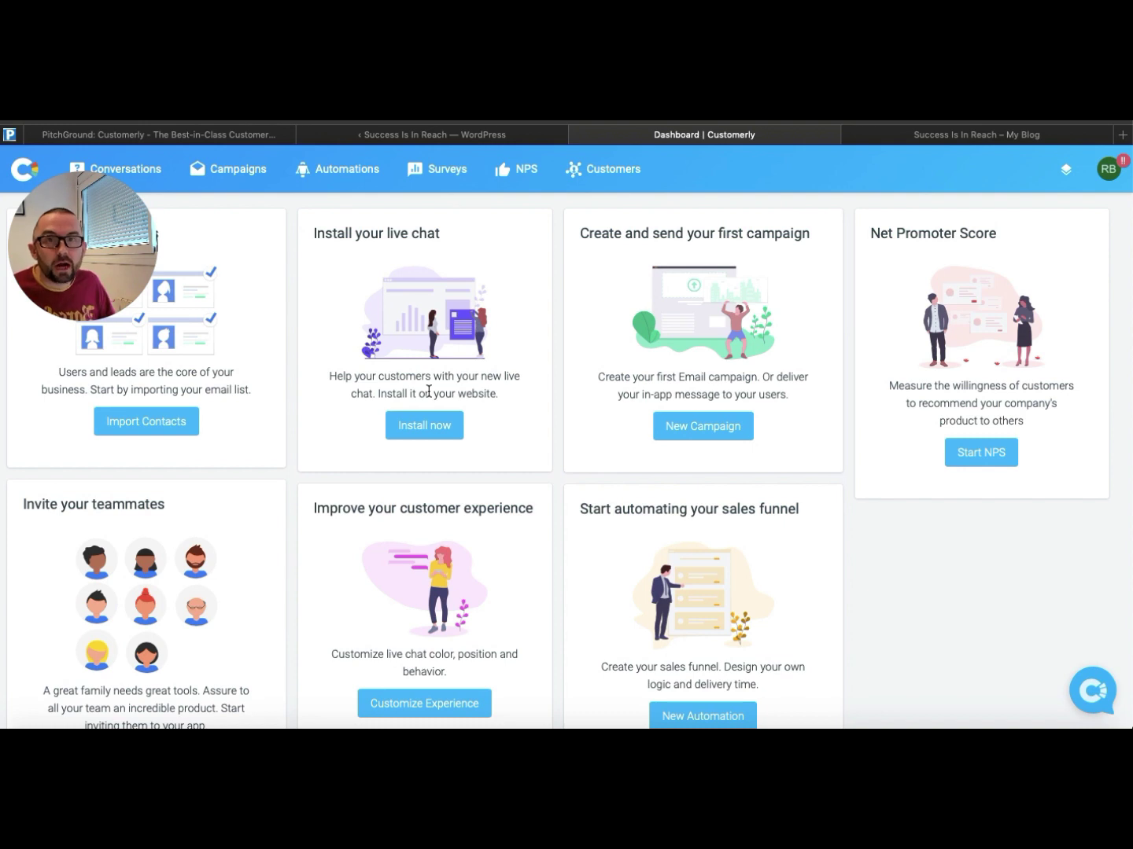
click(428, 435)
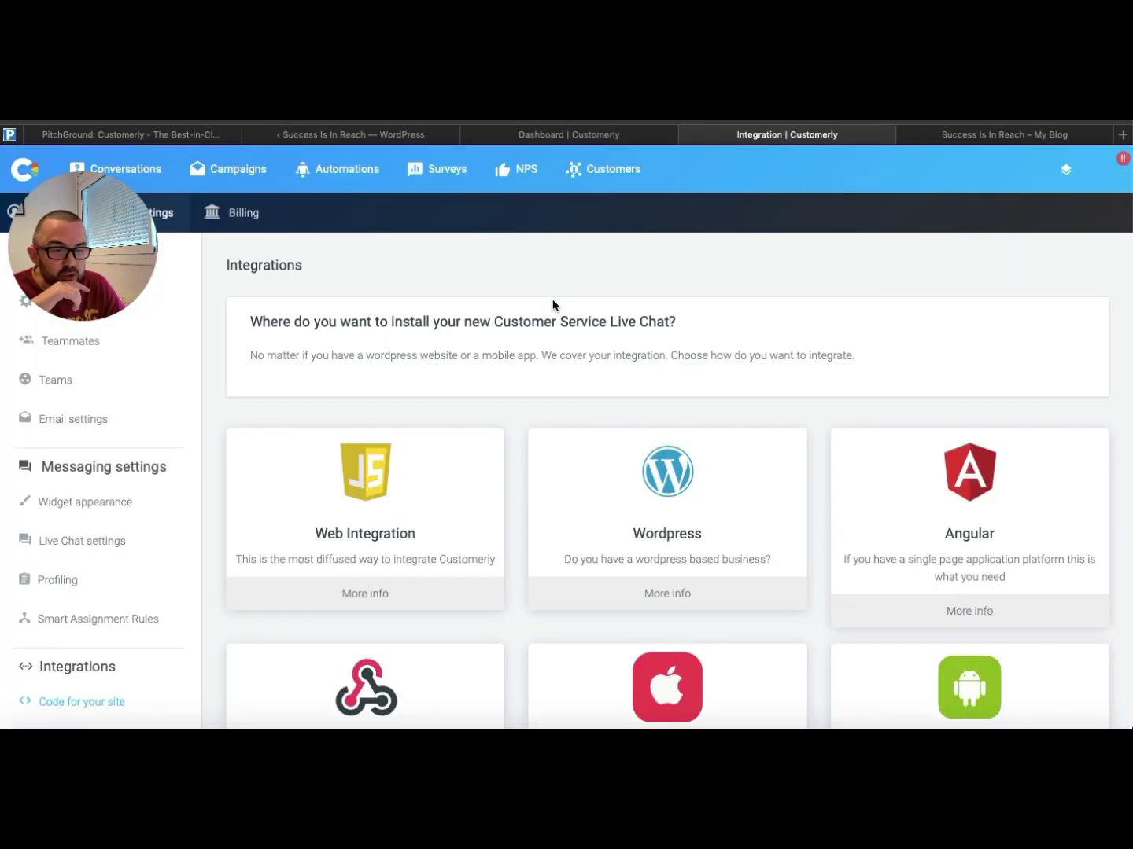
scroll(622, 464, down, 3)
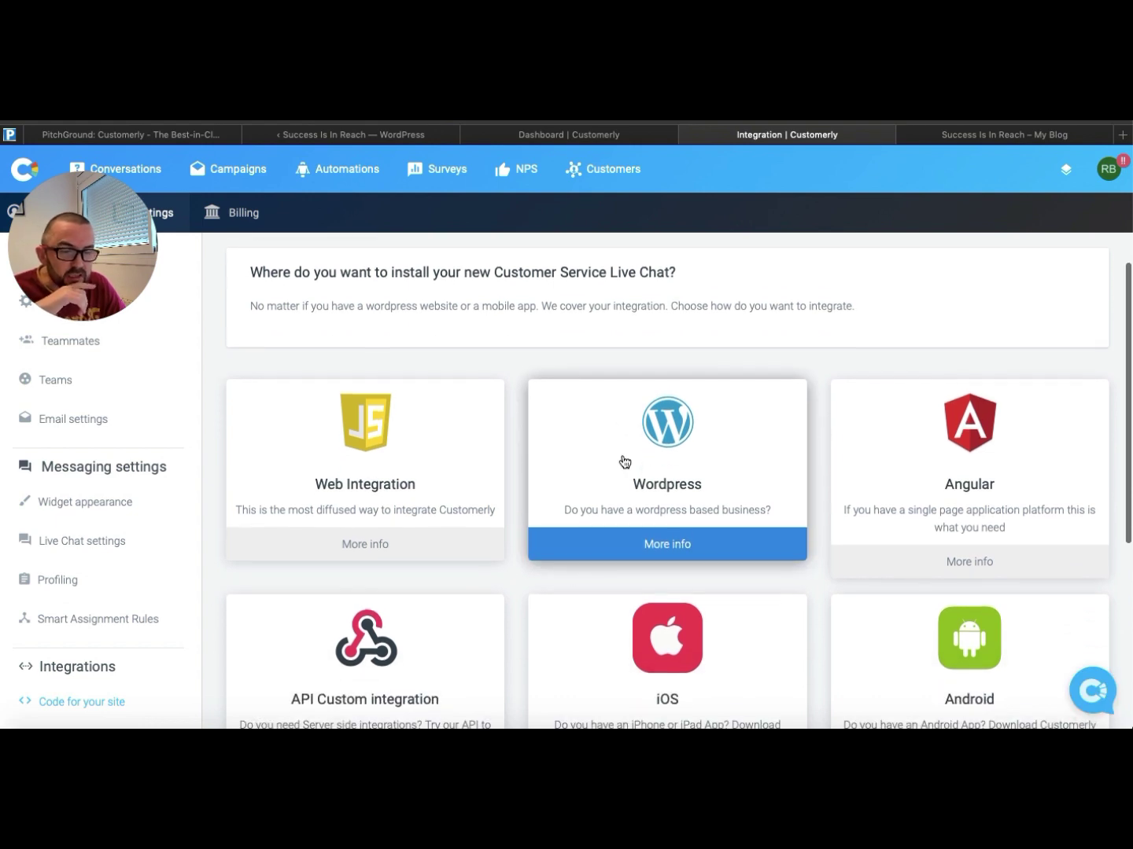
scroll(622, 459, down, 2)
scroll(622, 459, down, 4)
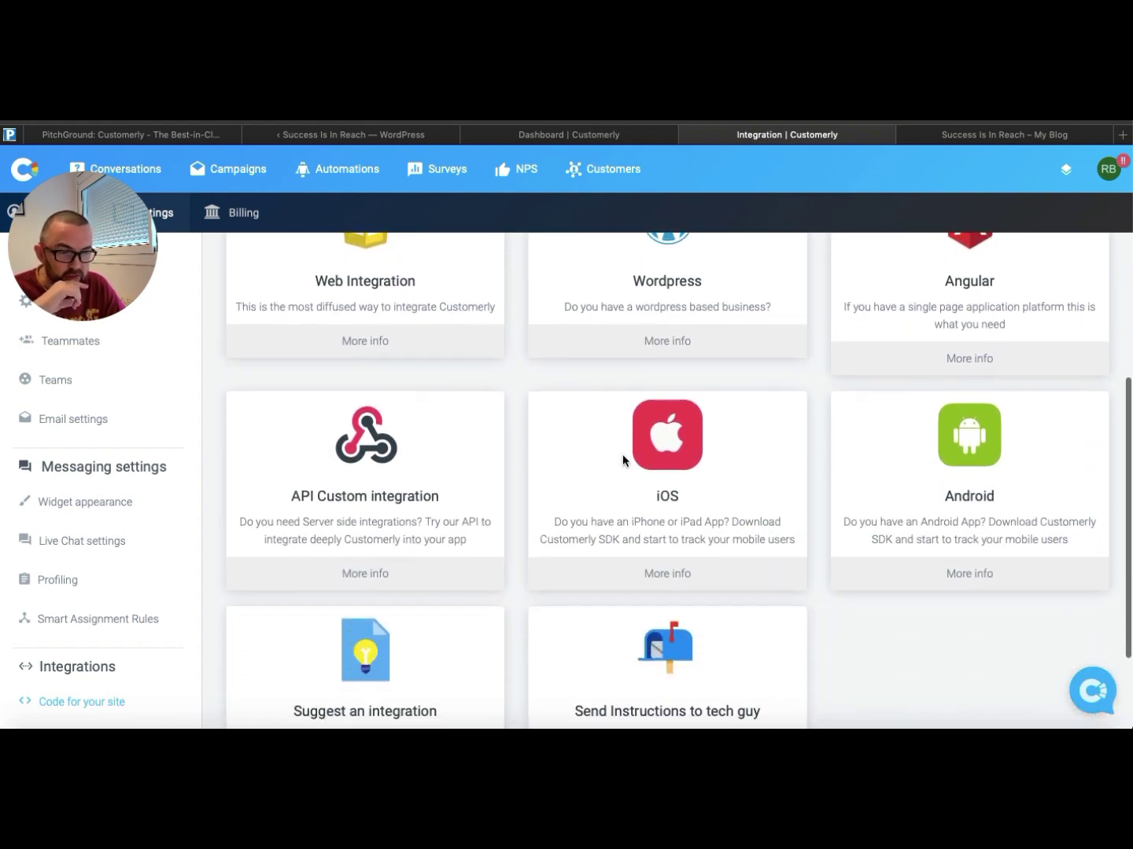
scroll(623, 460, down, 1)
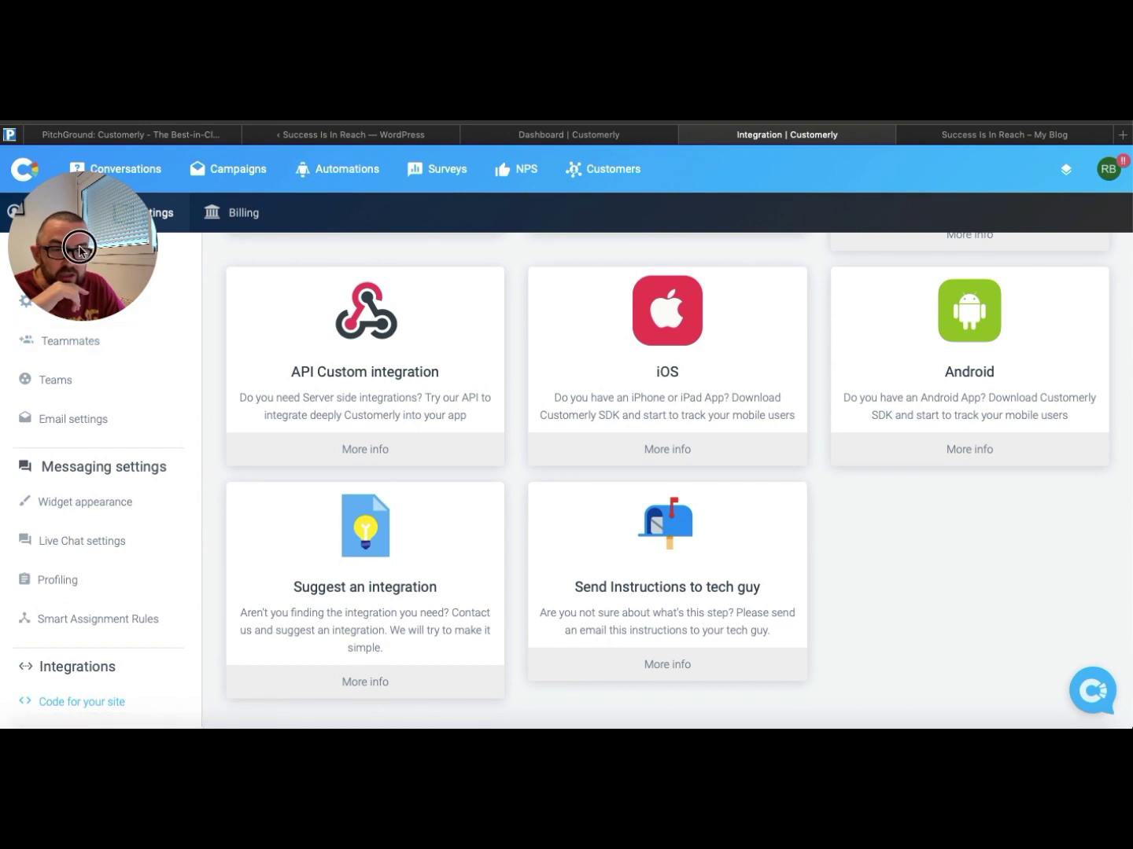
drag(79, 250, 1060, 225)
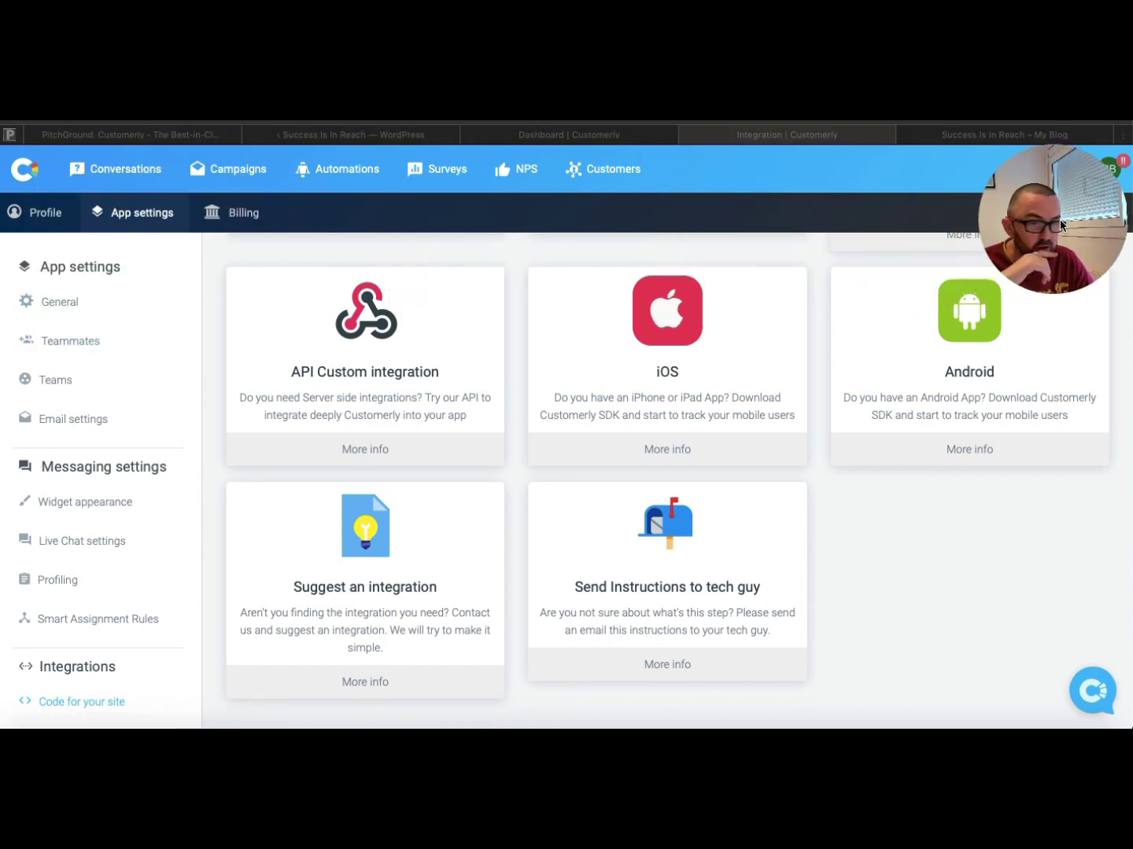
scroll(387, 421, up, 5)
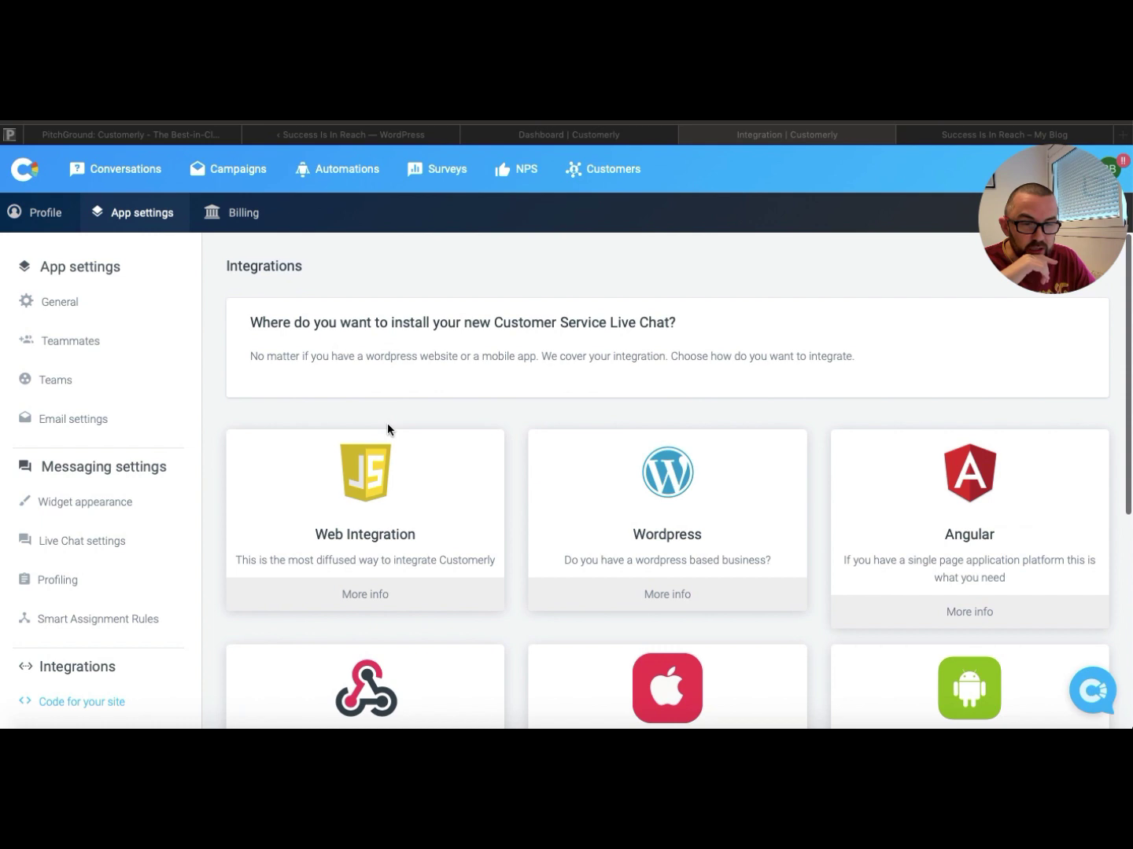
Open the WordPress integration instructions, then switch to the blog to see the chat window
click(675, 519)
click(676, 518)
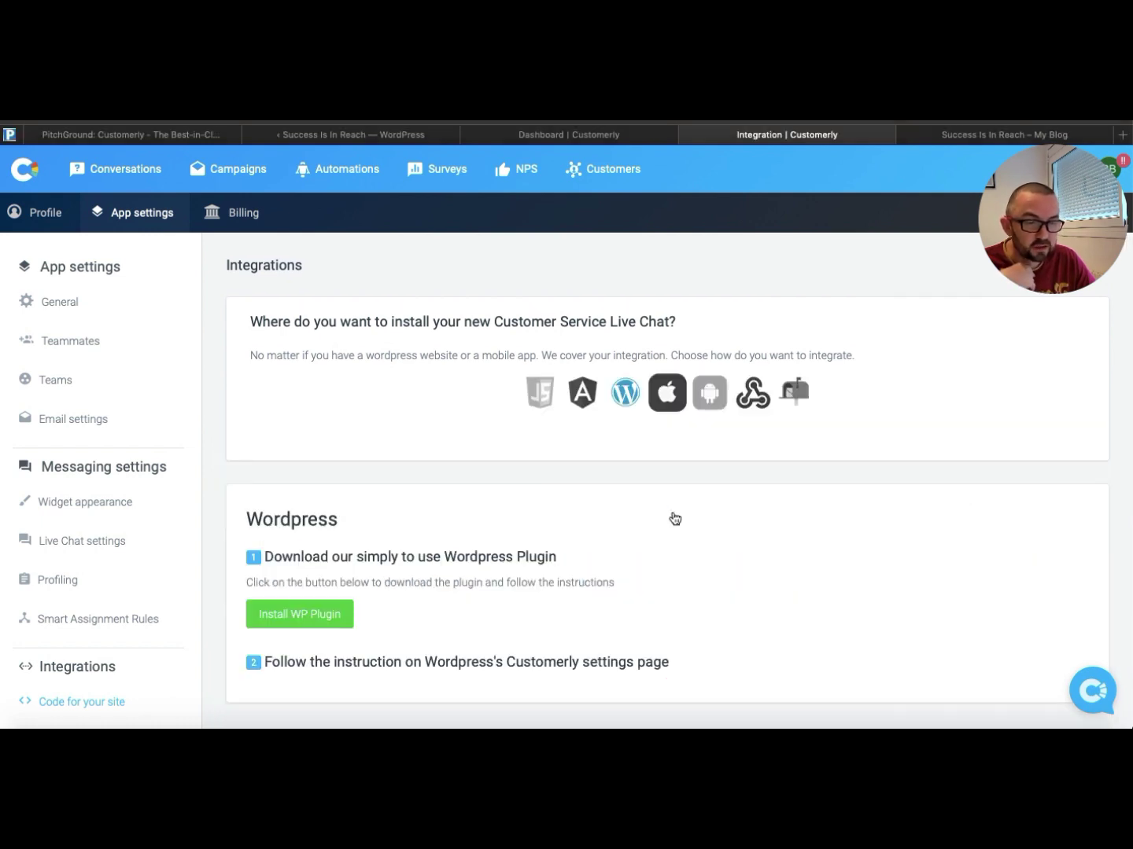
scroll(510, 578, down, 1)
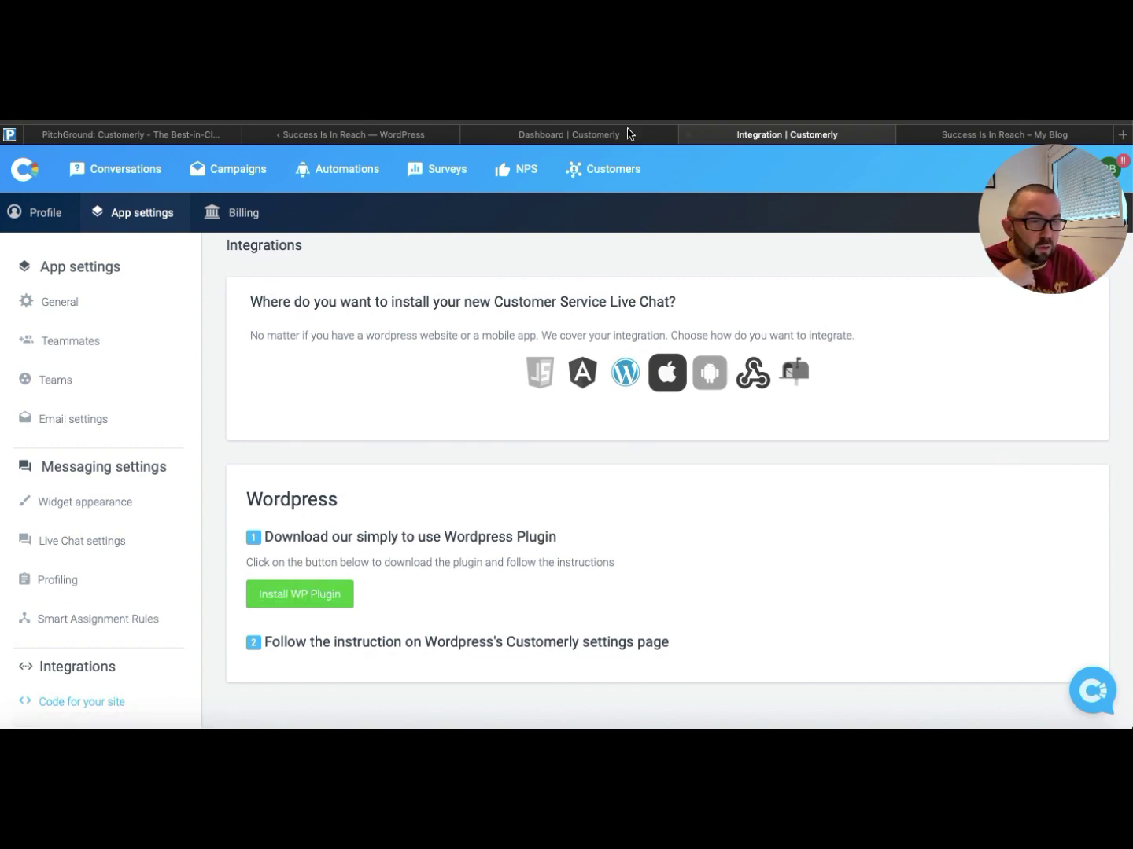
click(975, 140)
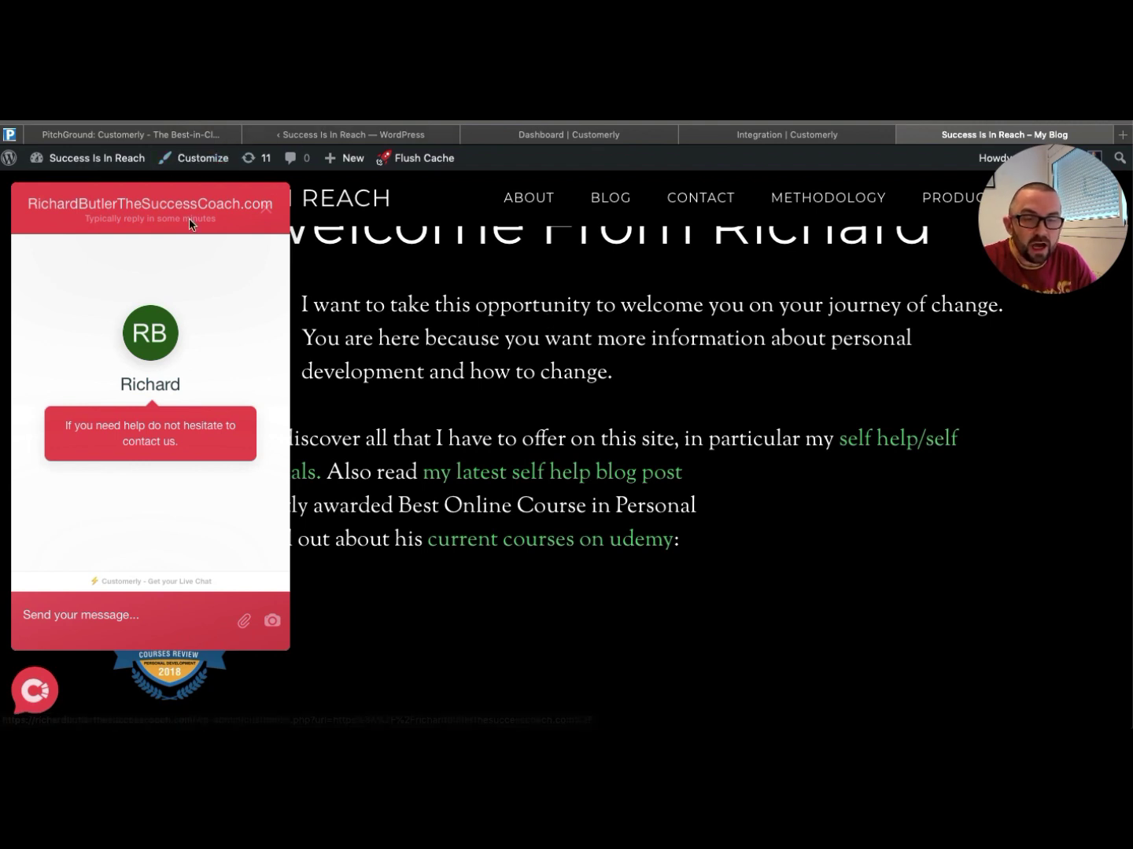
Close the blog's chat widget and head to the WordPress admin Dashboard
mouse_move(92, 161)
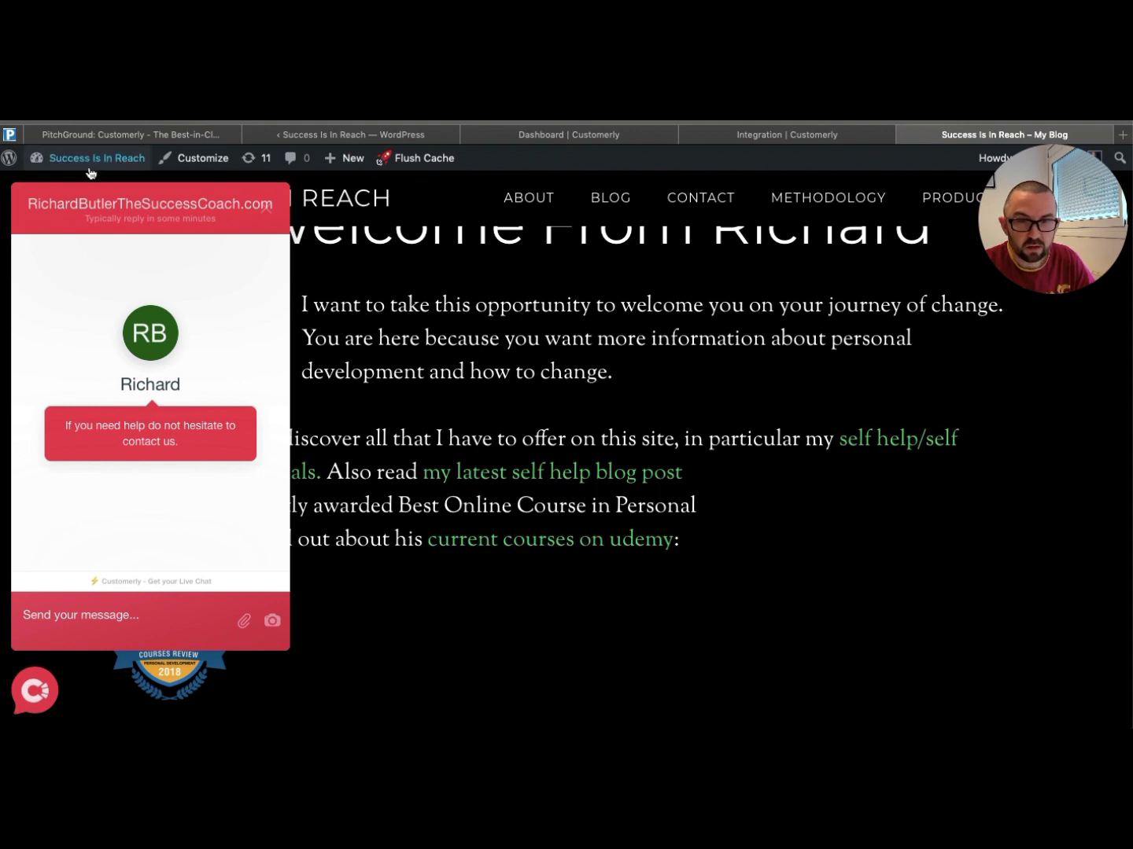
click(33, 690)
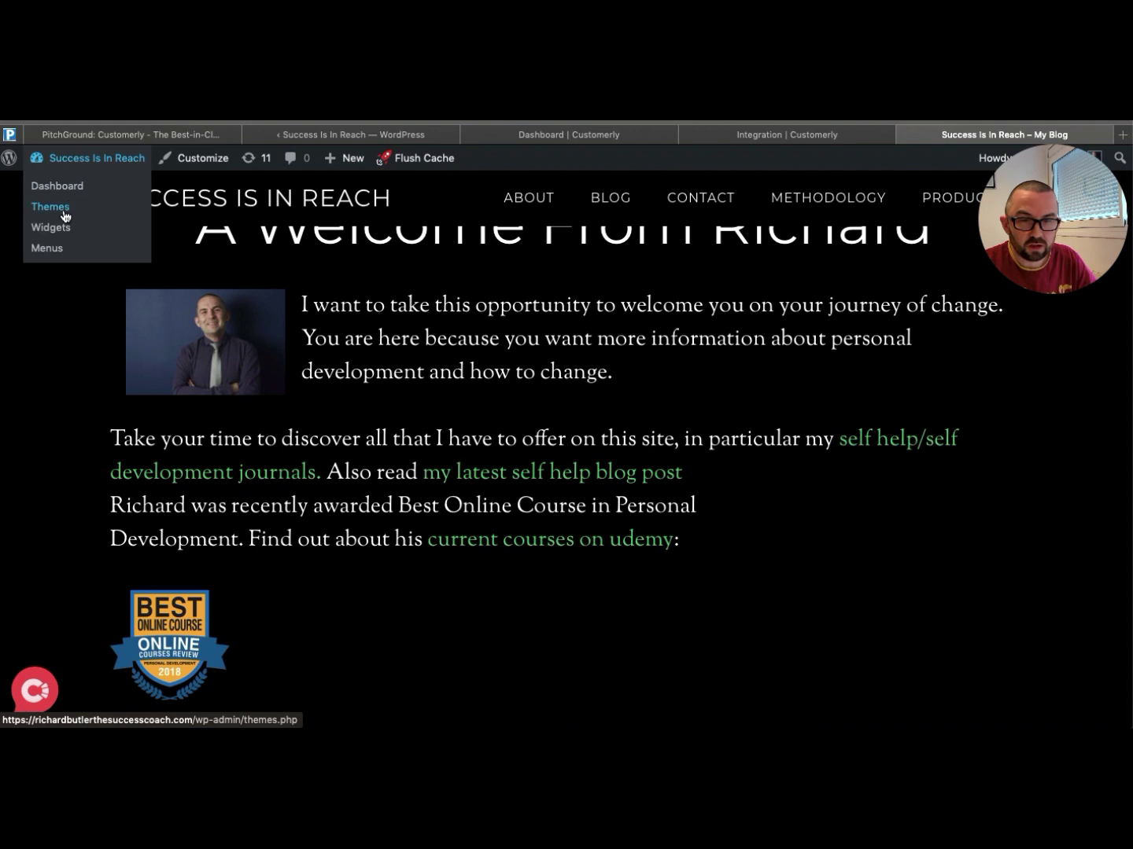
click(66, 186)
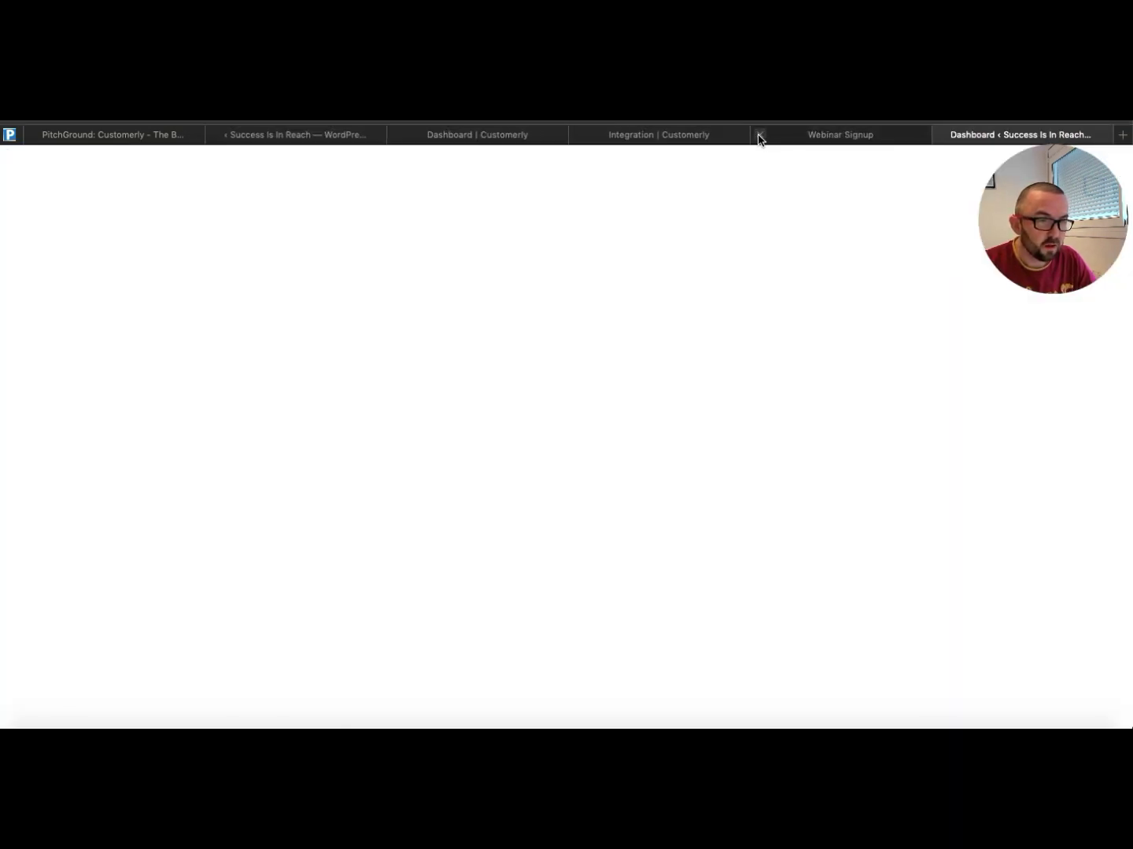
Close the Webinar Signup tab and edit the customarily snippet from HFCM All Snippets
click(760, 140)
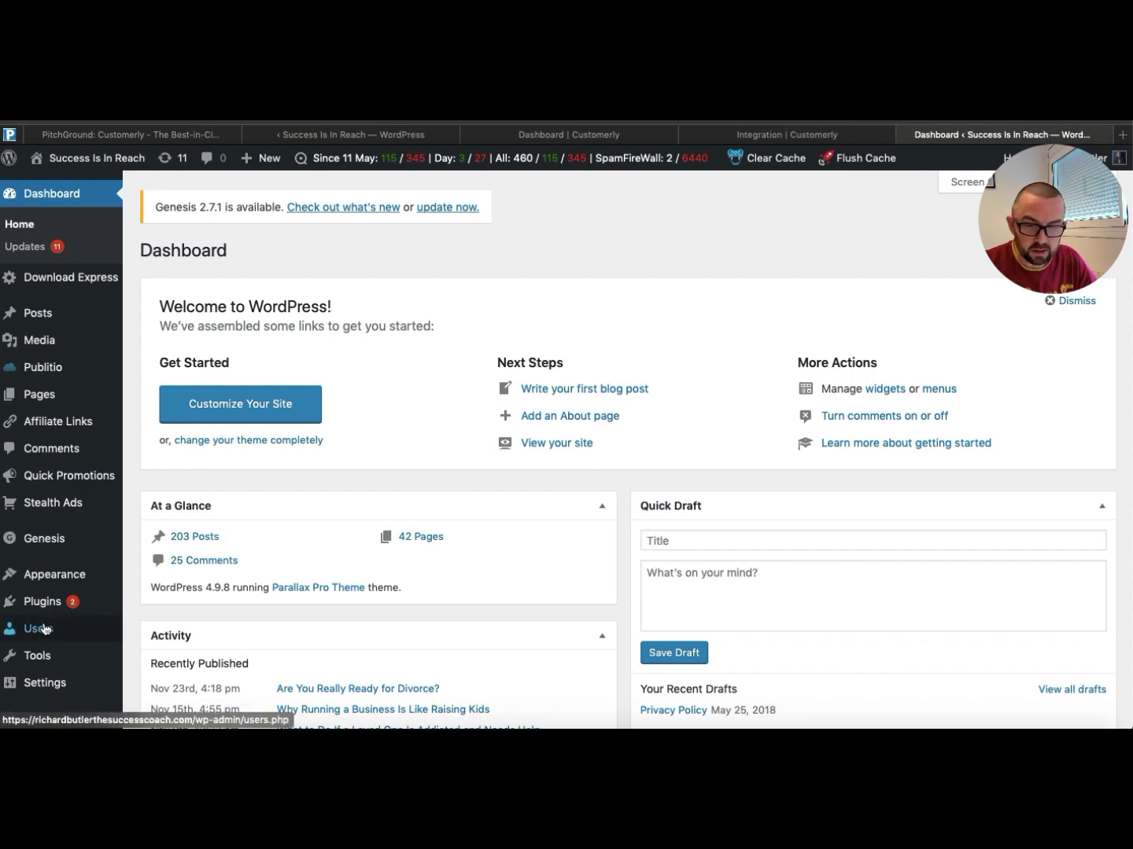
mouse_move(45, 632)
scroll(45, 634, down, 5)
mouse_move(37, 551)
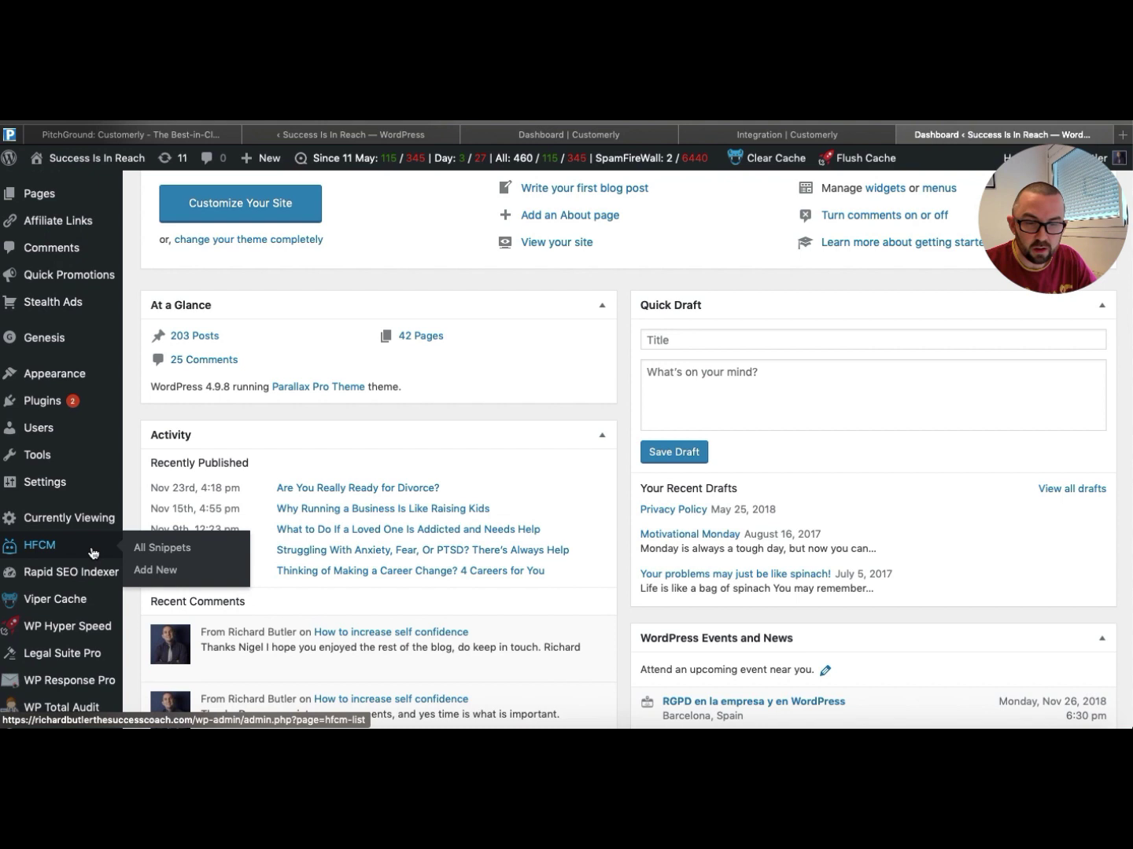
click(159, 551)
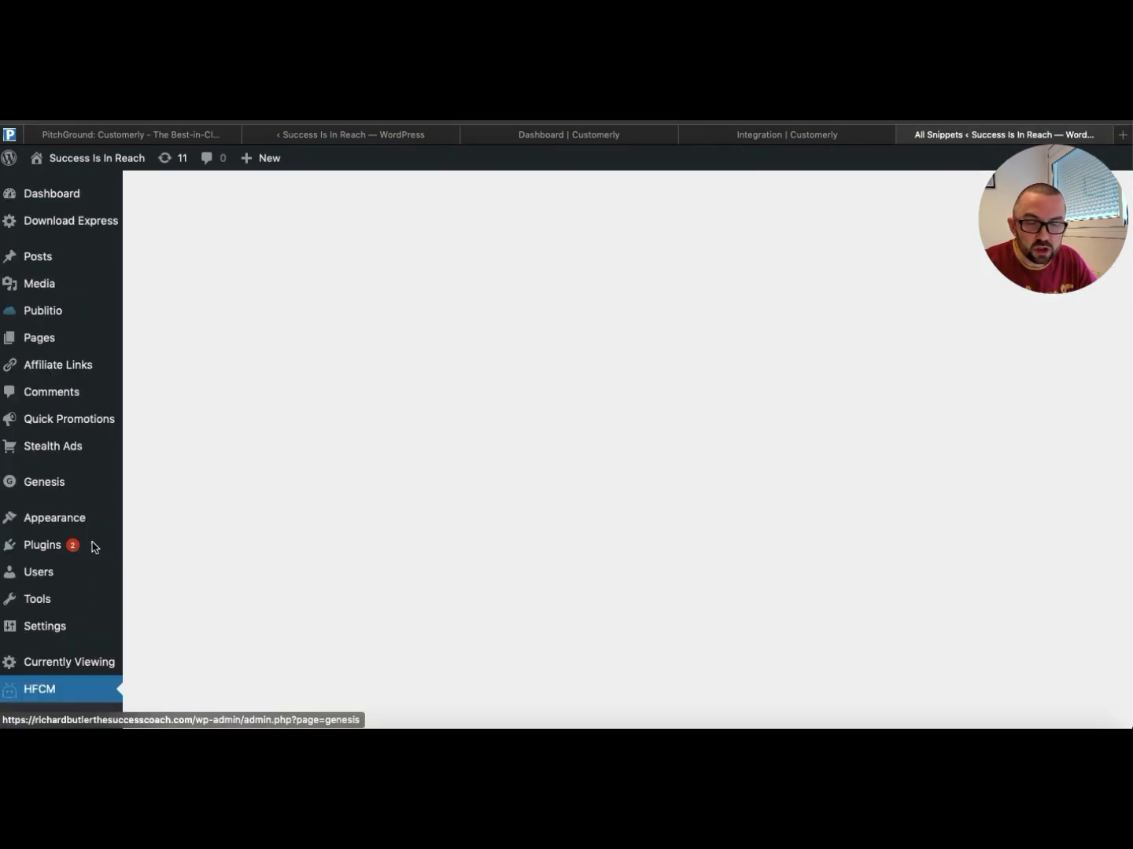
scroll(487, 589, down, 2)
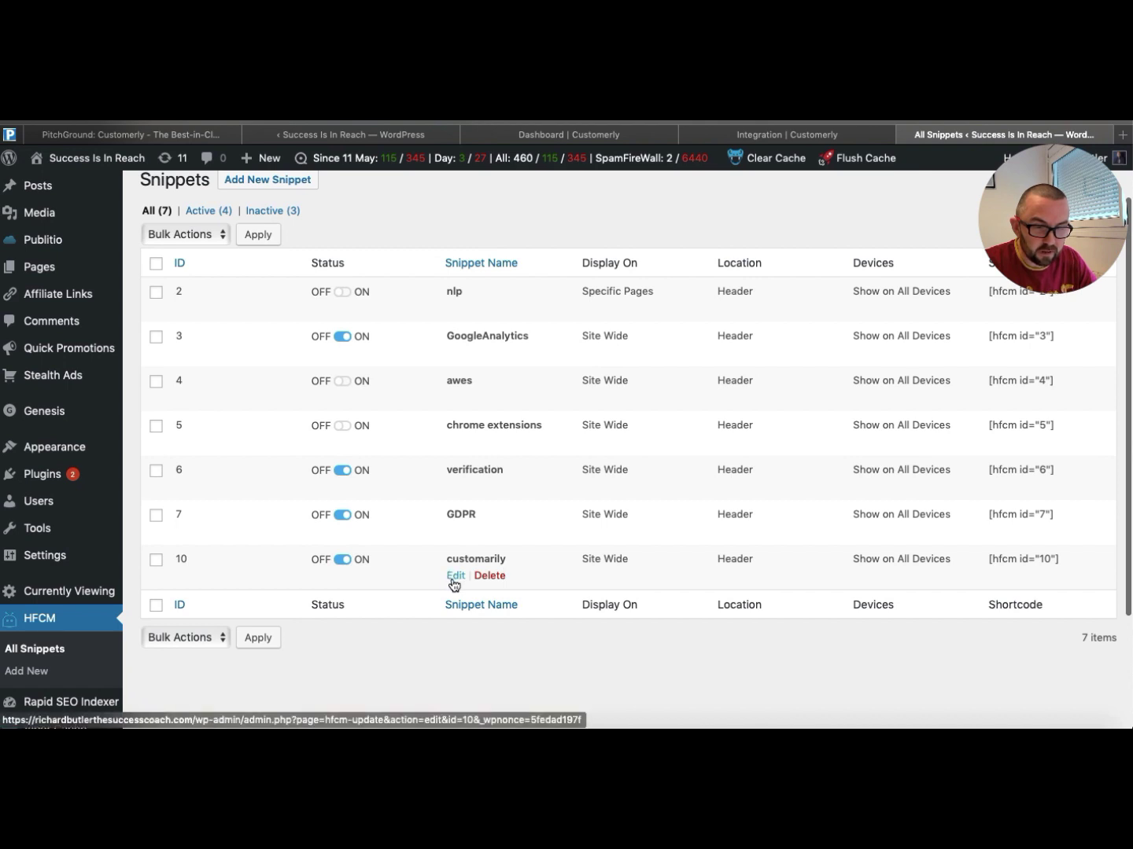
click(482, 577)
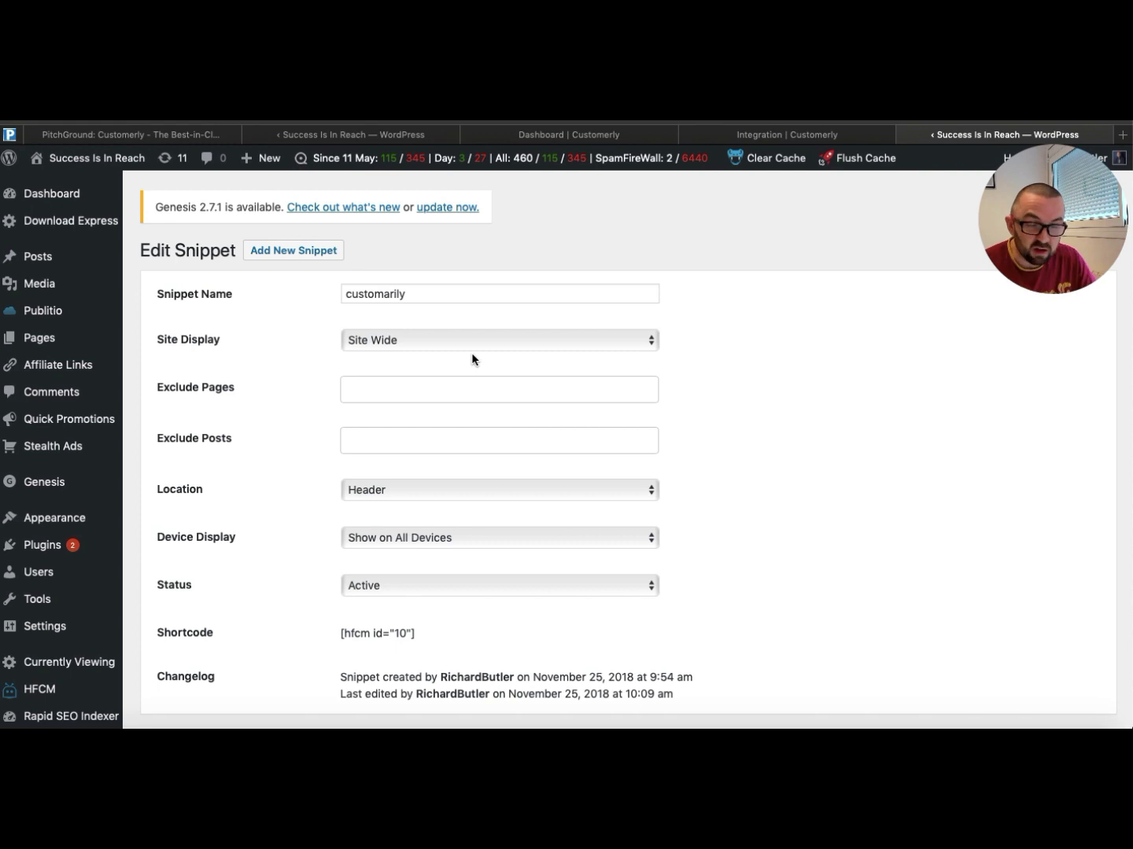
Review the snippet code, keep Device Display on all devices, and return to Customerly
scroll(481, 410, down, 5)
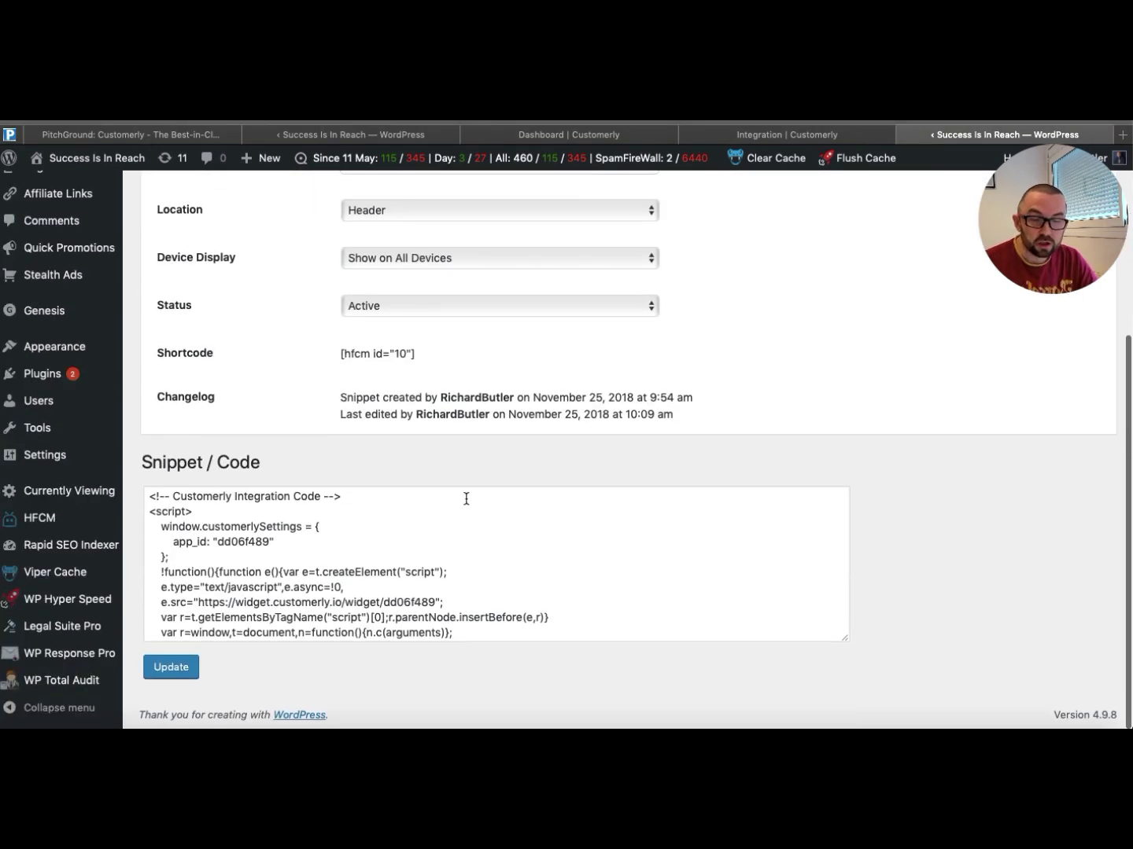
scroll(459, 443, up, 5)
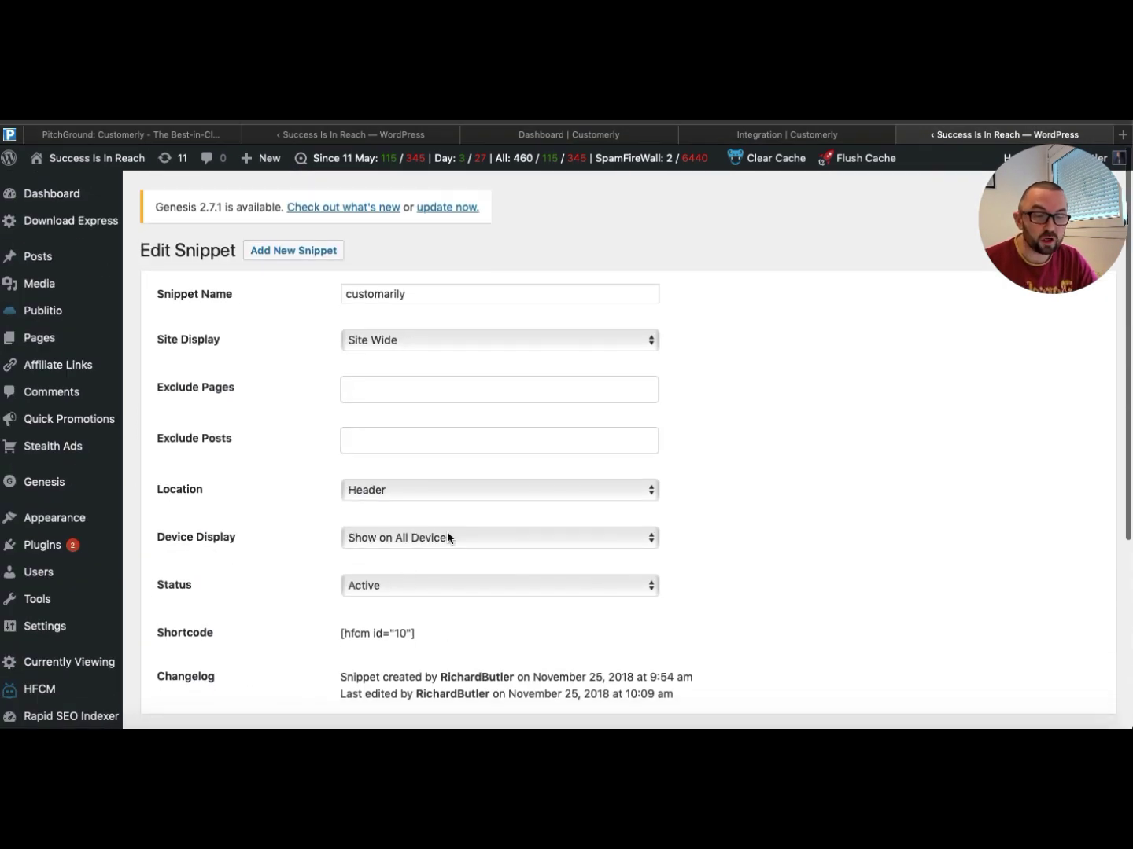
click(448, 538)
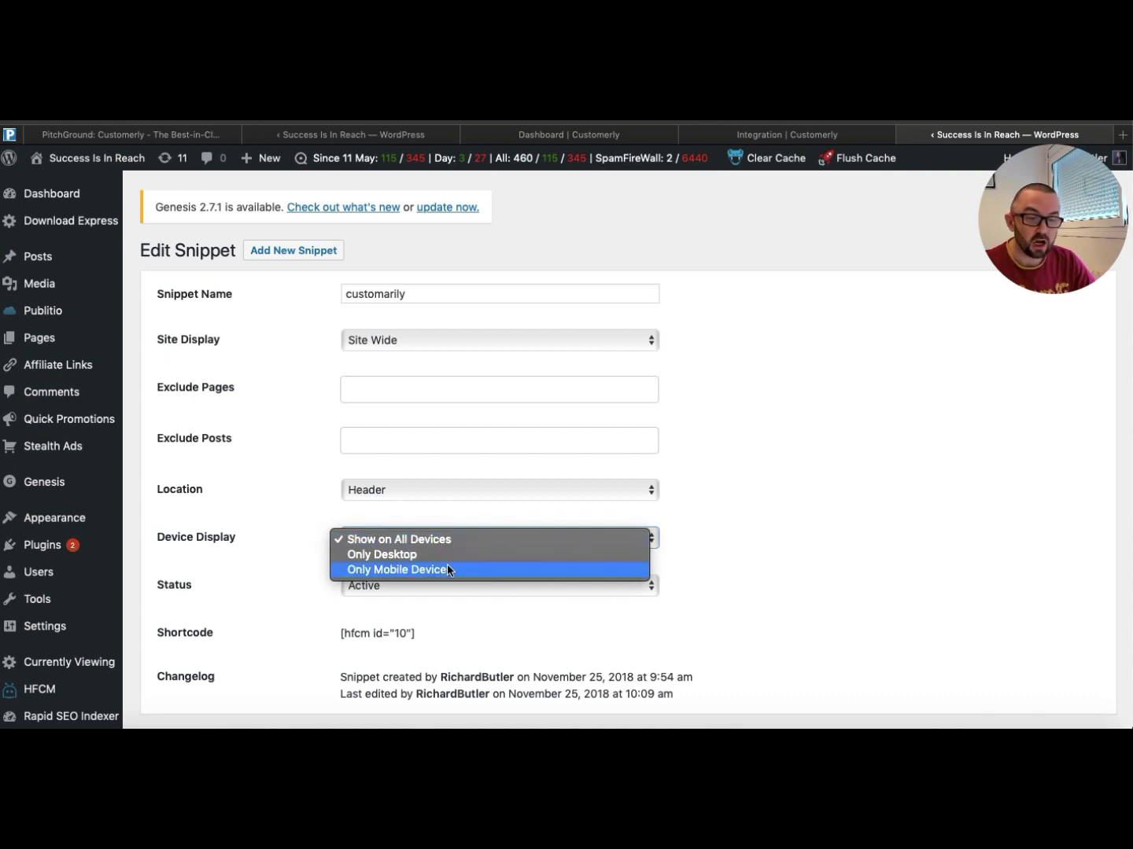
click(830, 499)
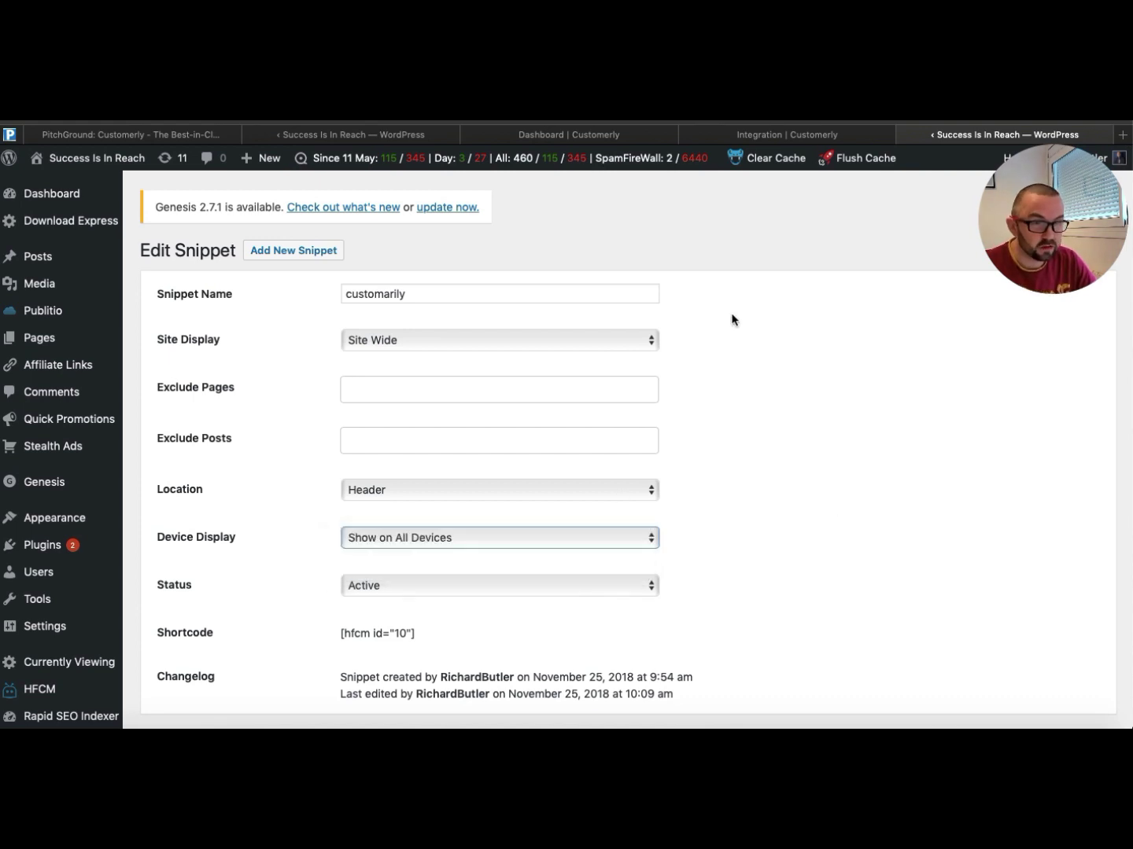
click(756, 134)
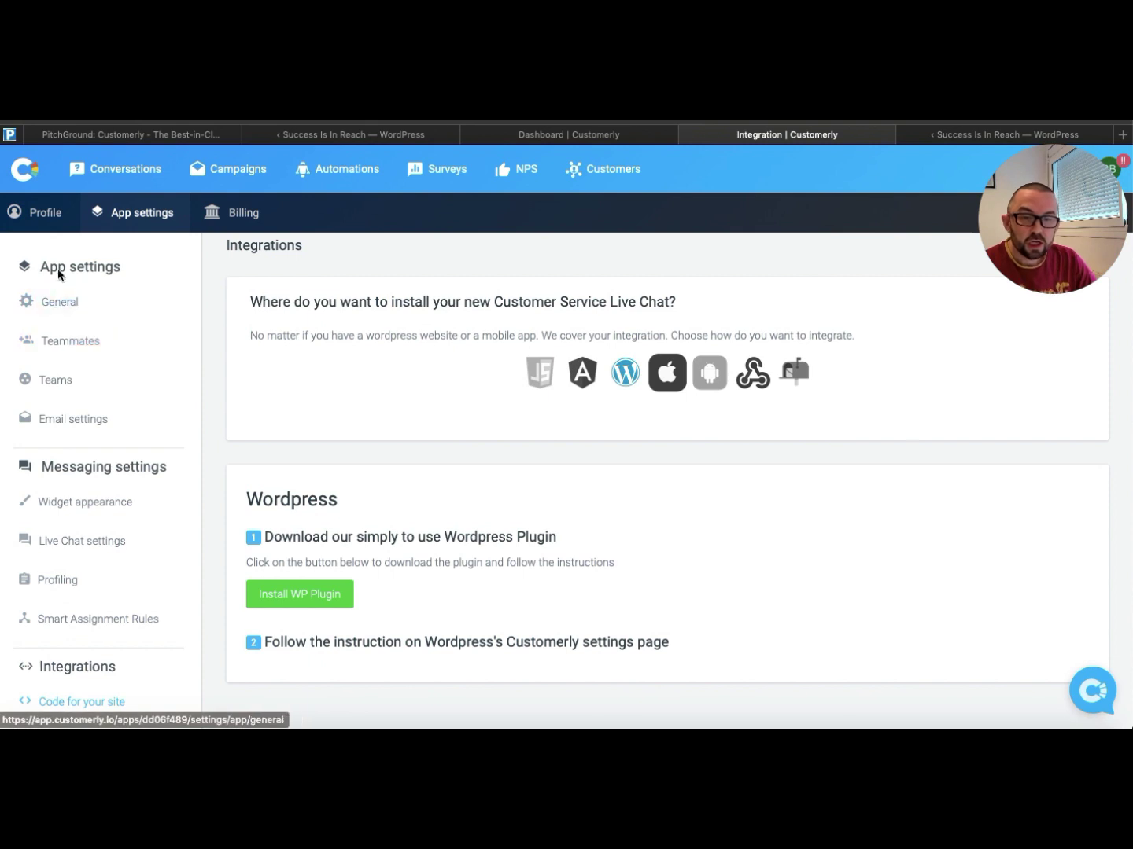
From General app settings, open Email settings showing the verified customerly.io sending domain
click(62, 312)
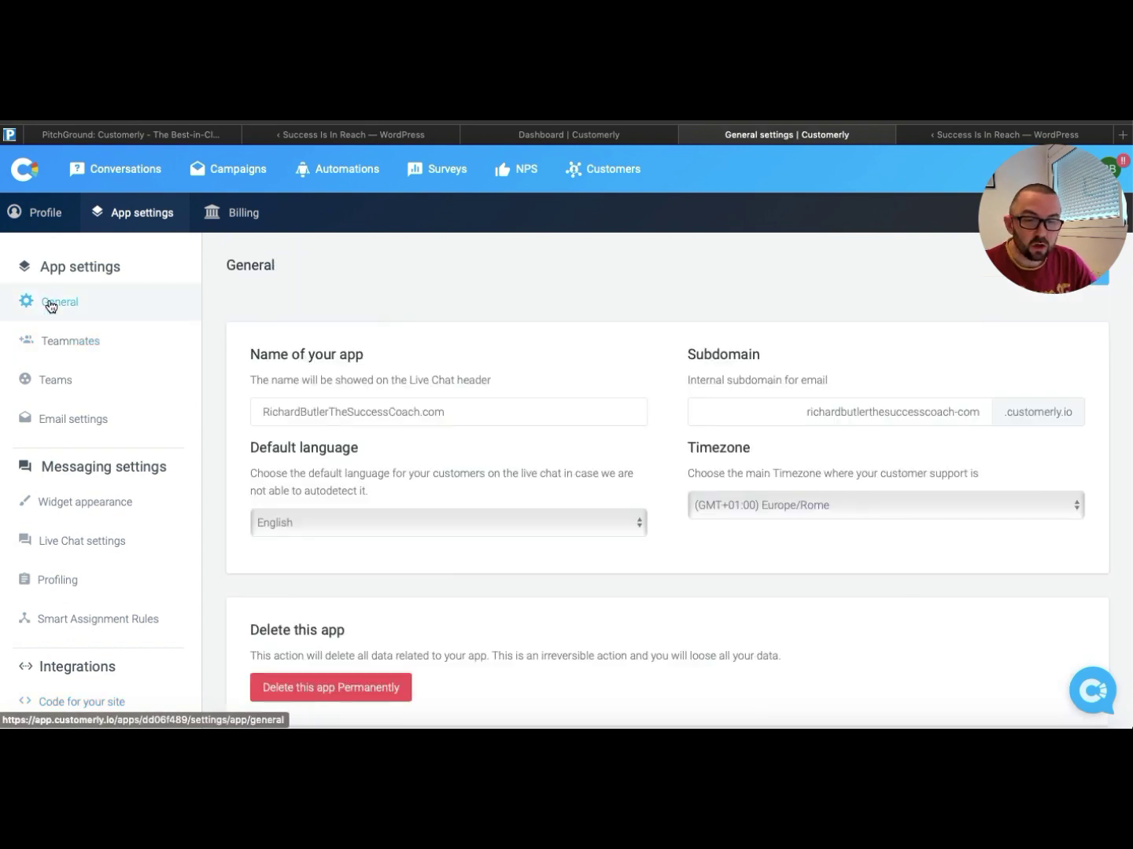
scroll(770, 484, down, 1)
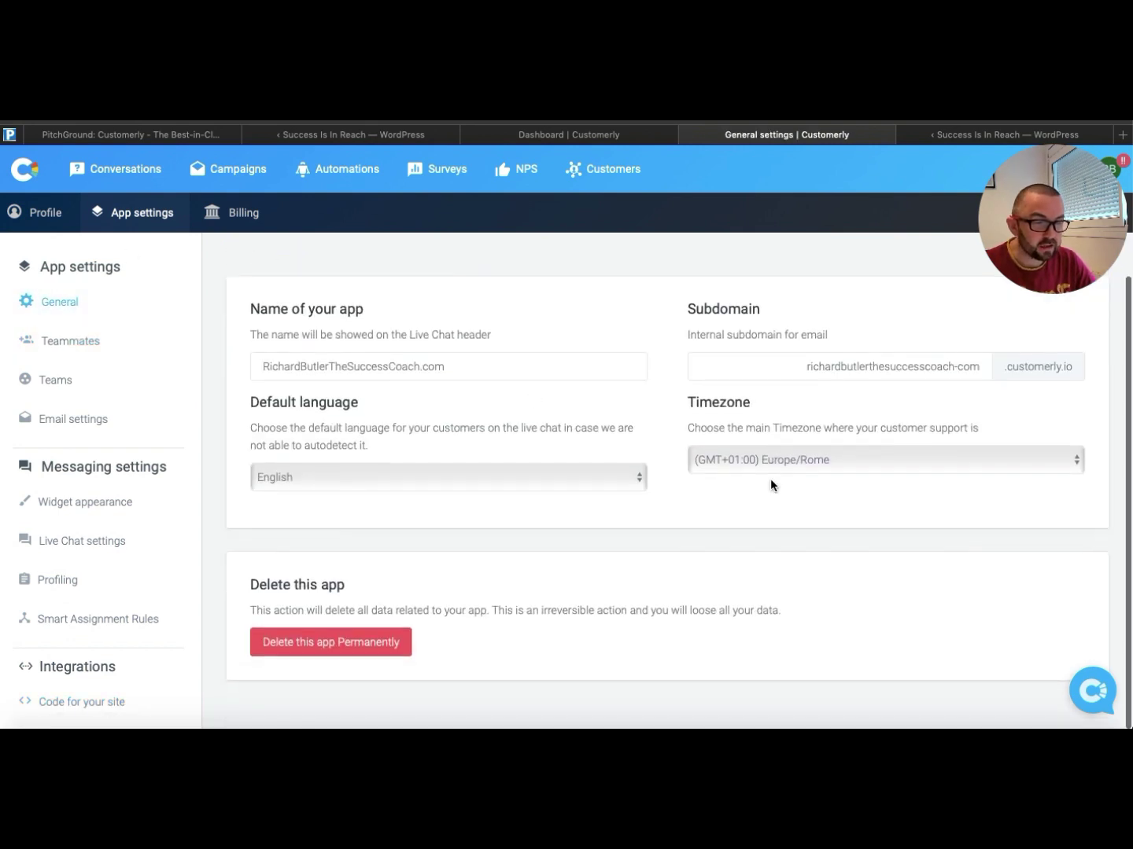
click(77, 418)
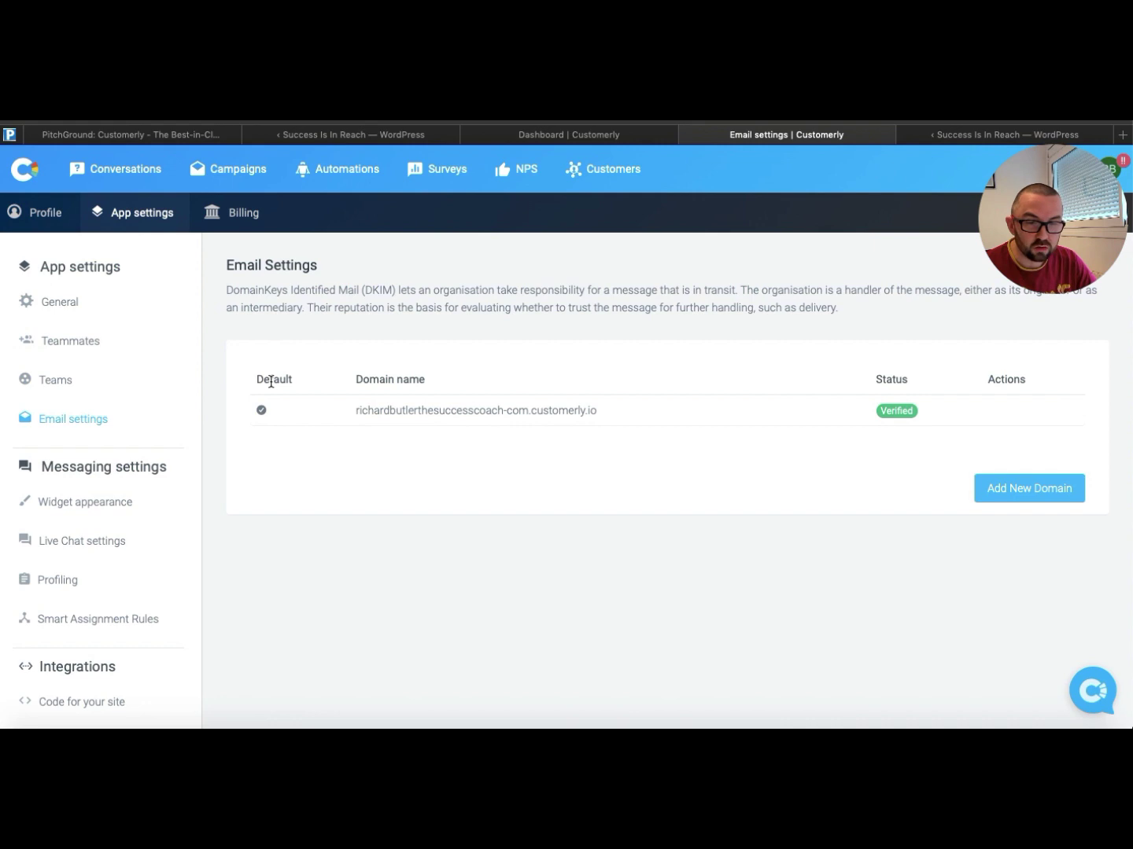
In Widget appearance, set the colour to green #57ff79 and pick the second, patterned background theme
click(114, 504)
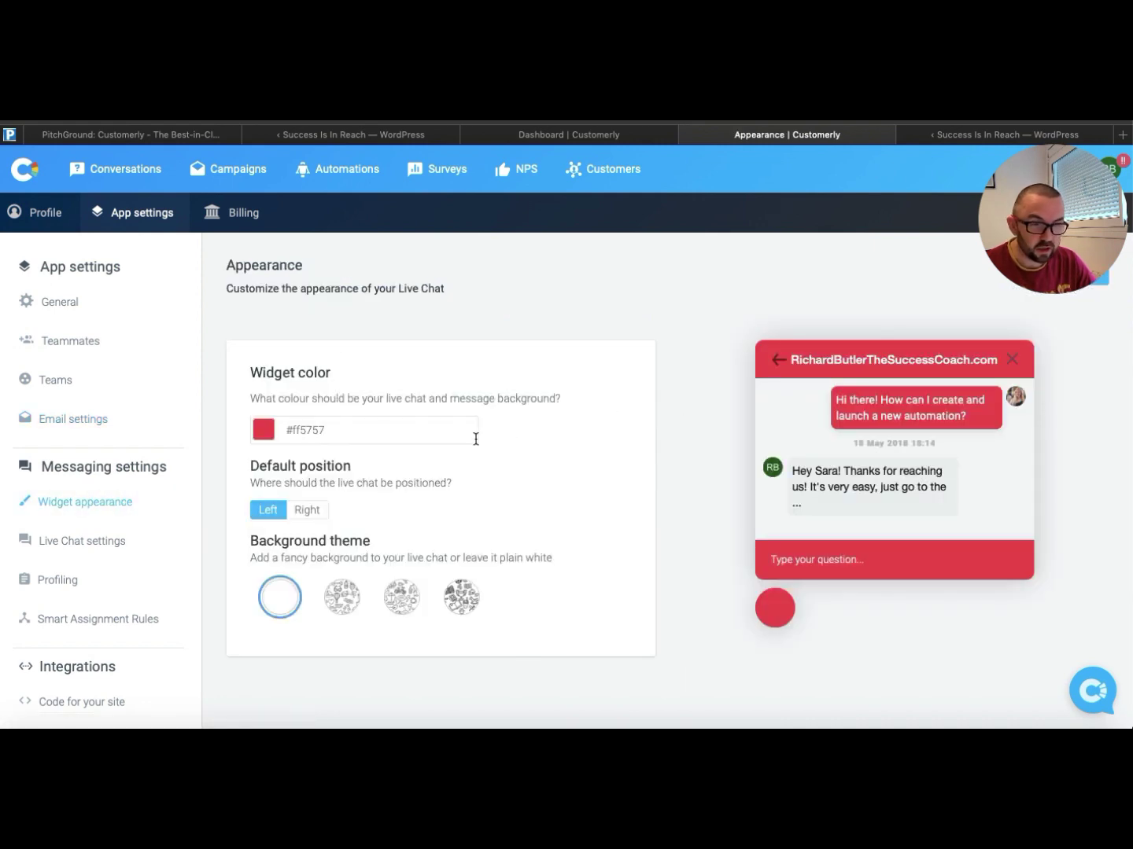
click(263, 431)
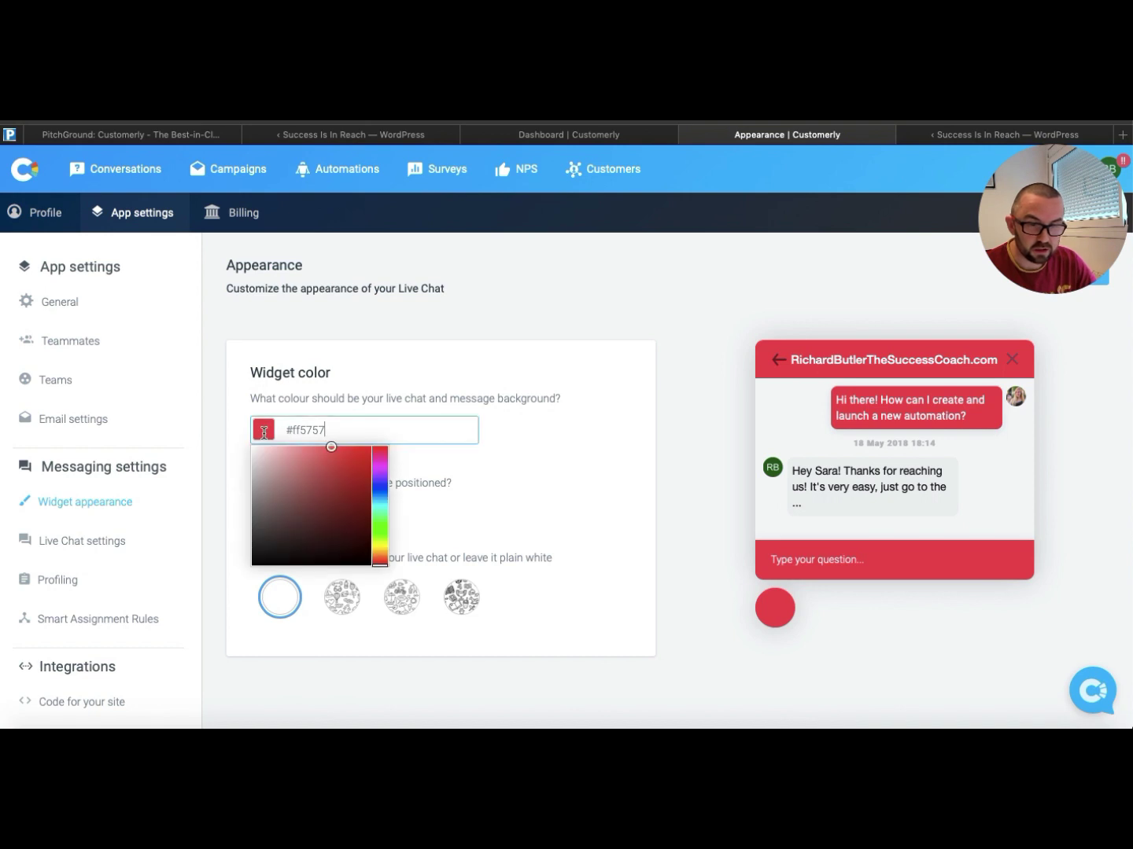
click(380, 522)
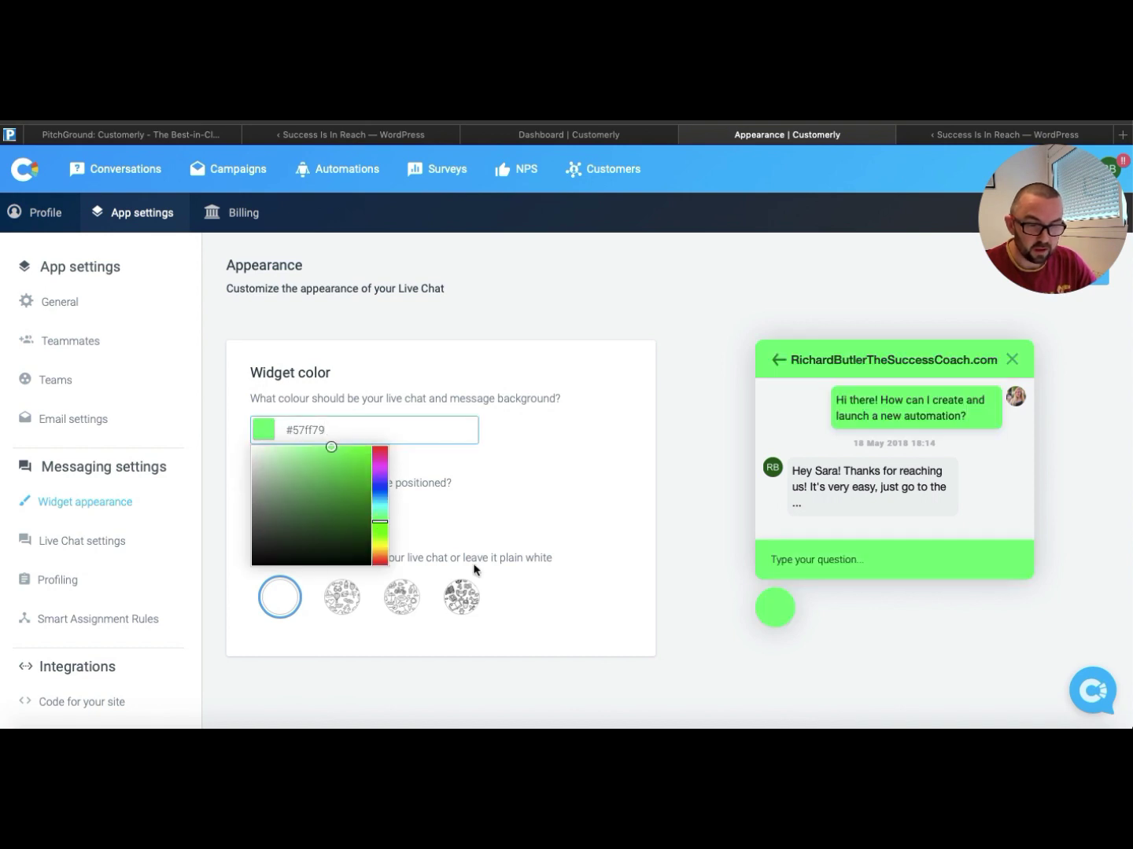
click(342, 599)
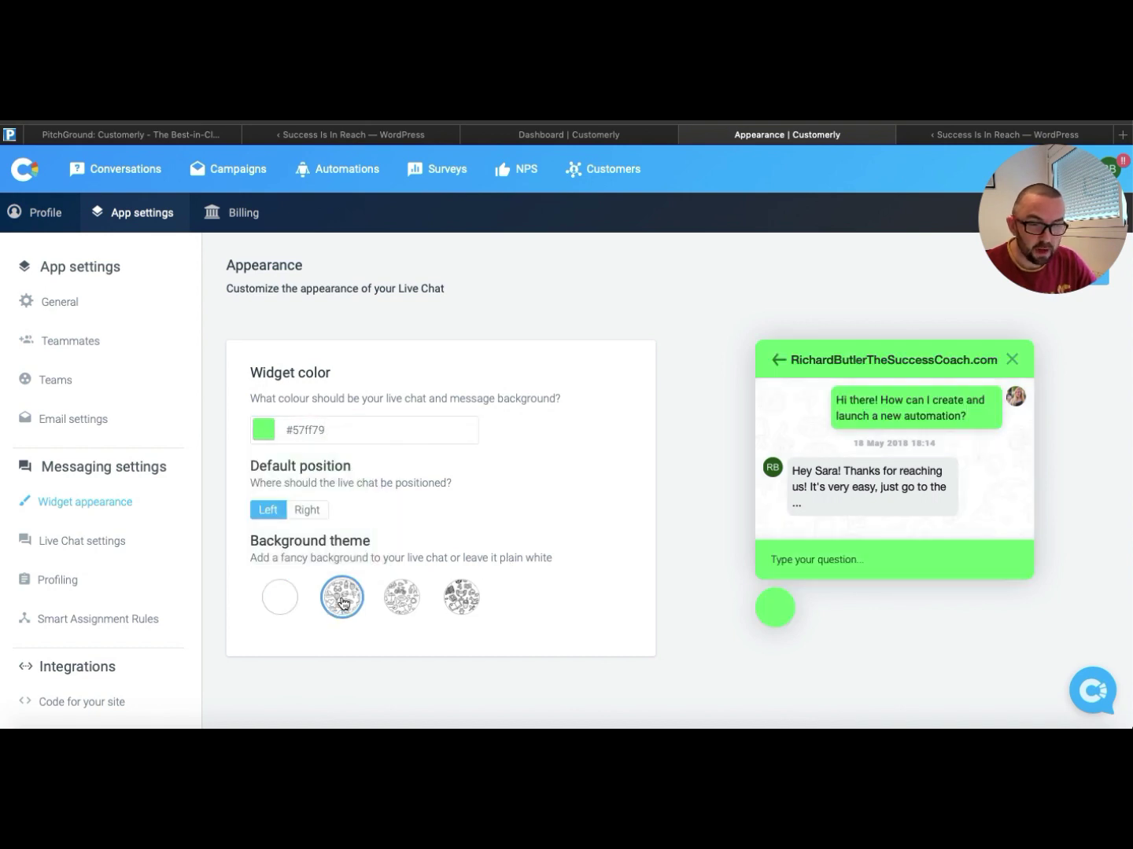
In Live Chat settings, enter visitor welcome 'Welcome to the success coach' and logged-user welcome 'Welcome'
click(121, 539)
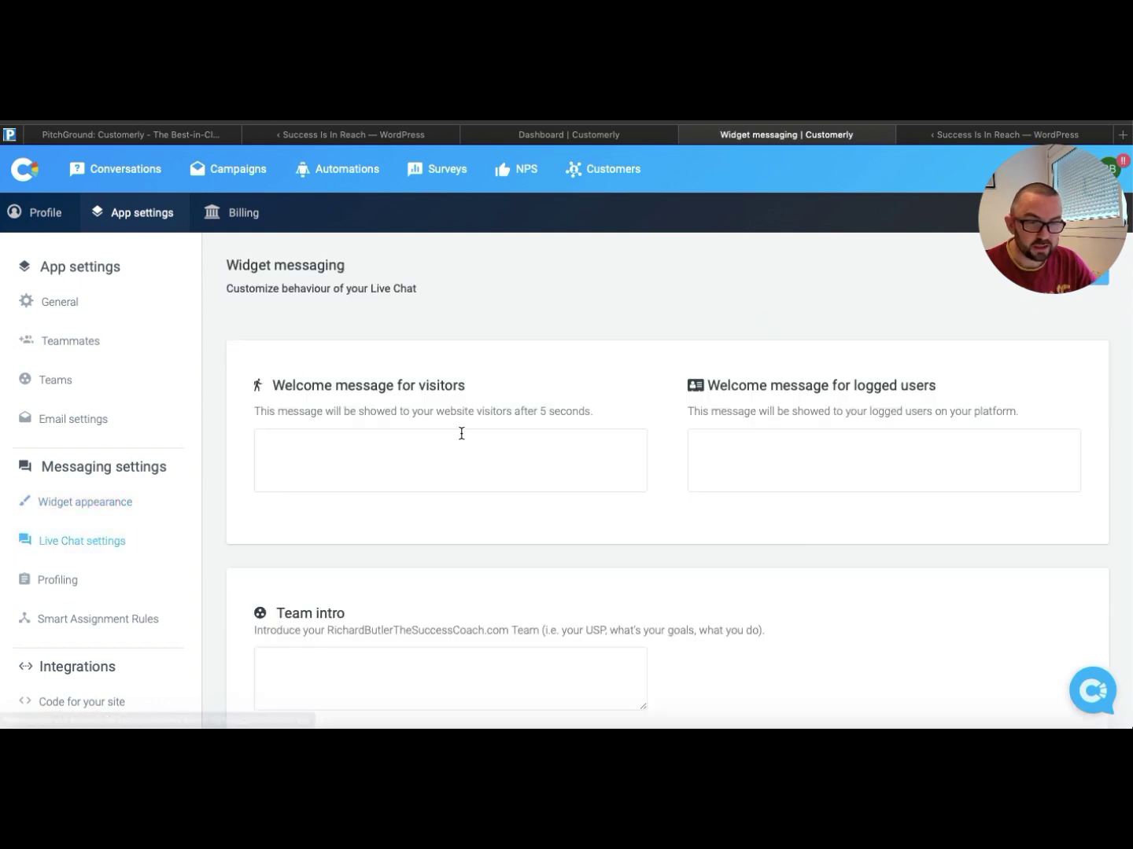
click(418, 442)
text(Welc)
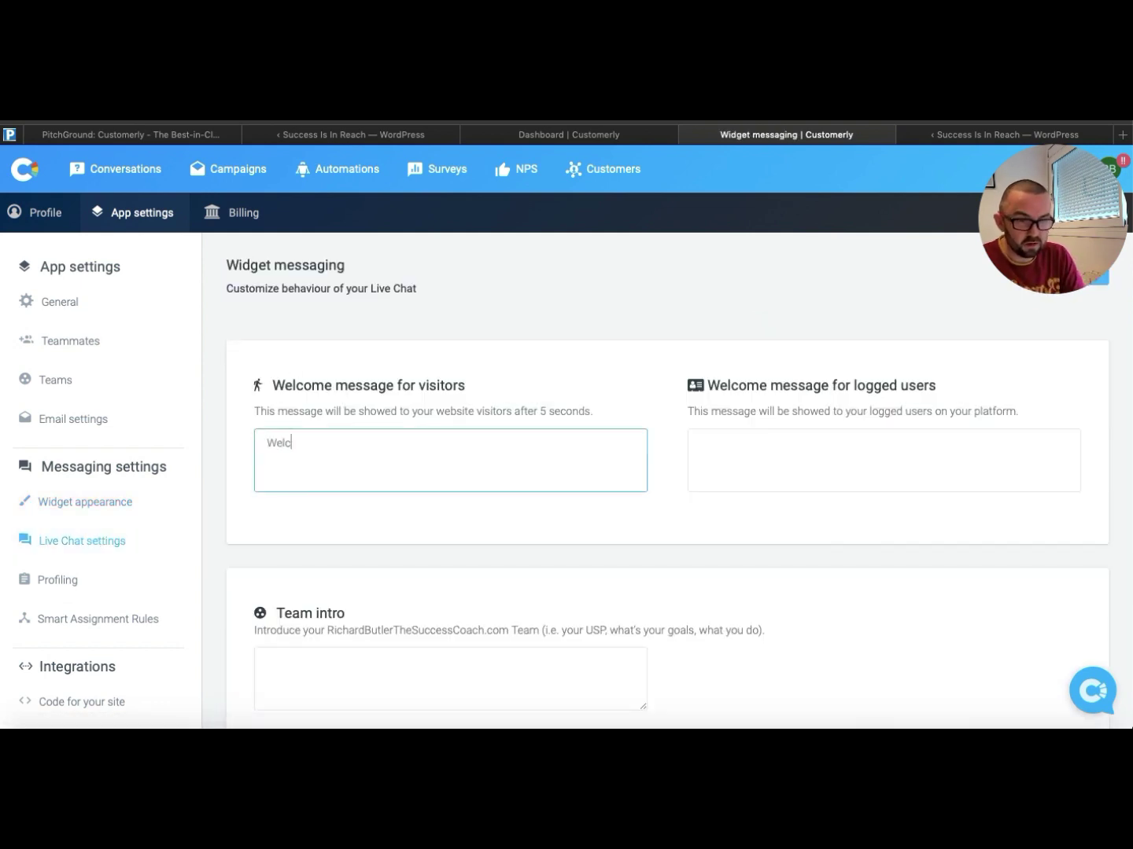
text(ome to the succe)
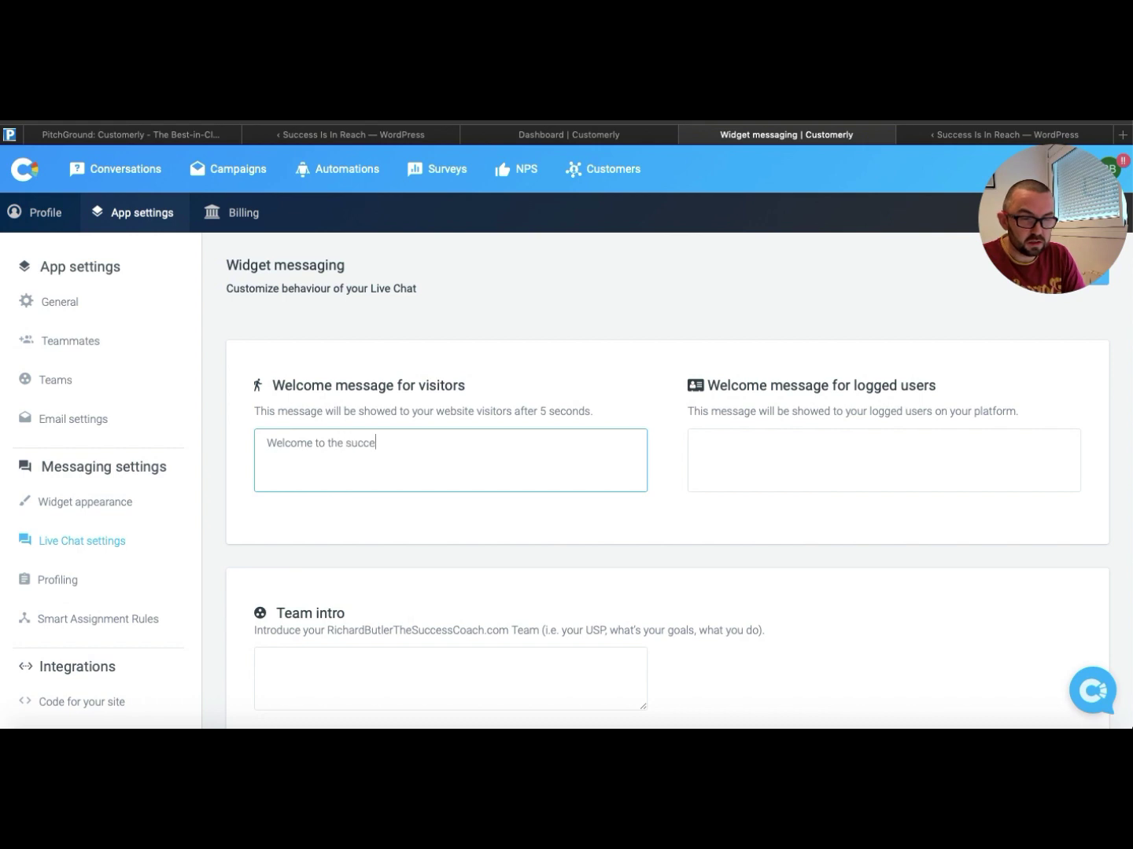
text(ss coach)
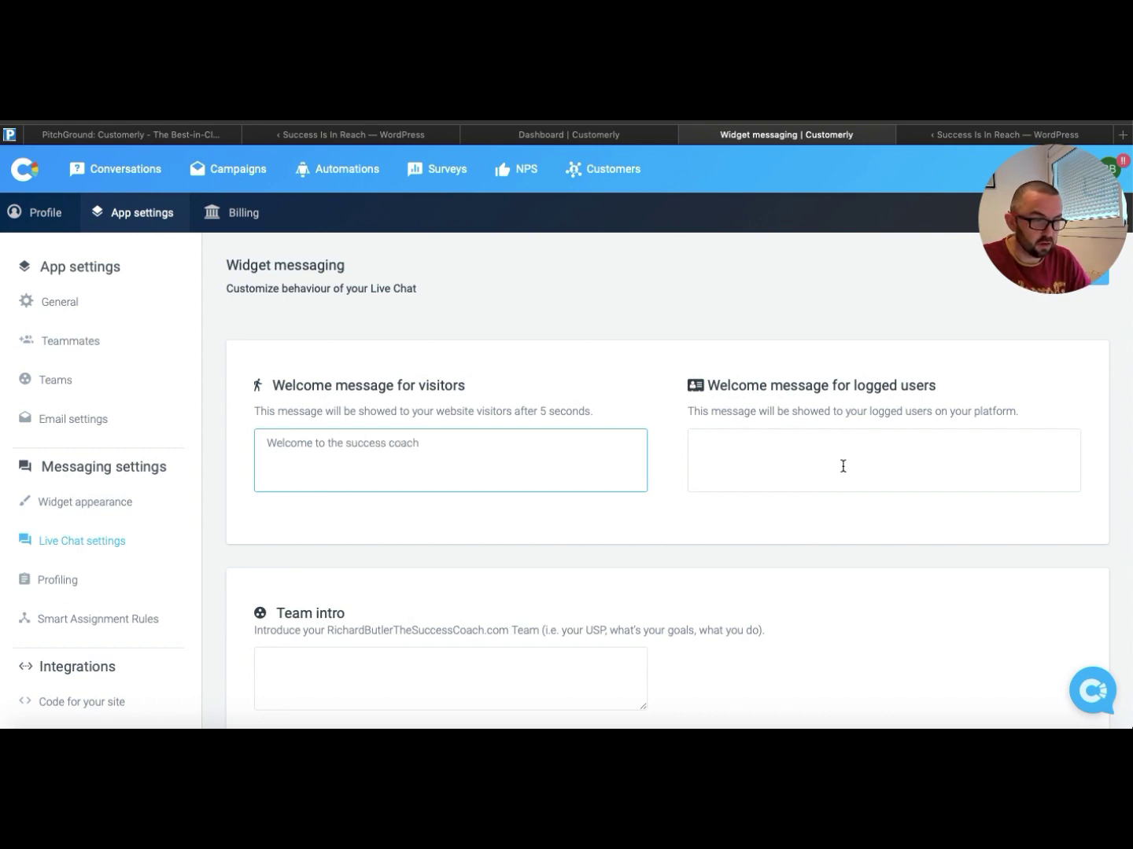
click(841, 465)
text(Welcome)
scroll(667, 481, down, 5)
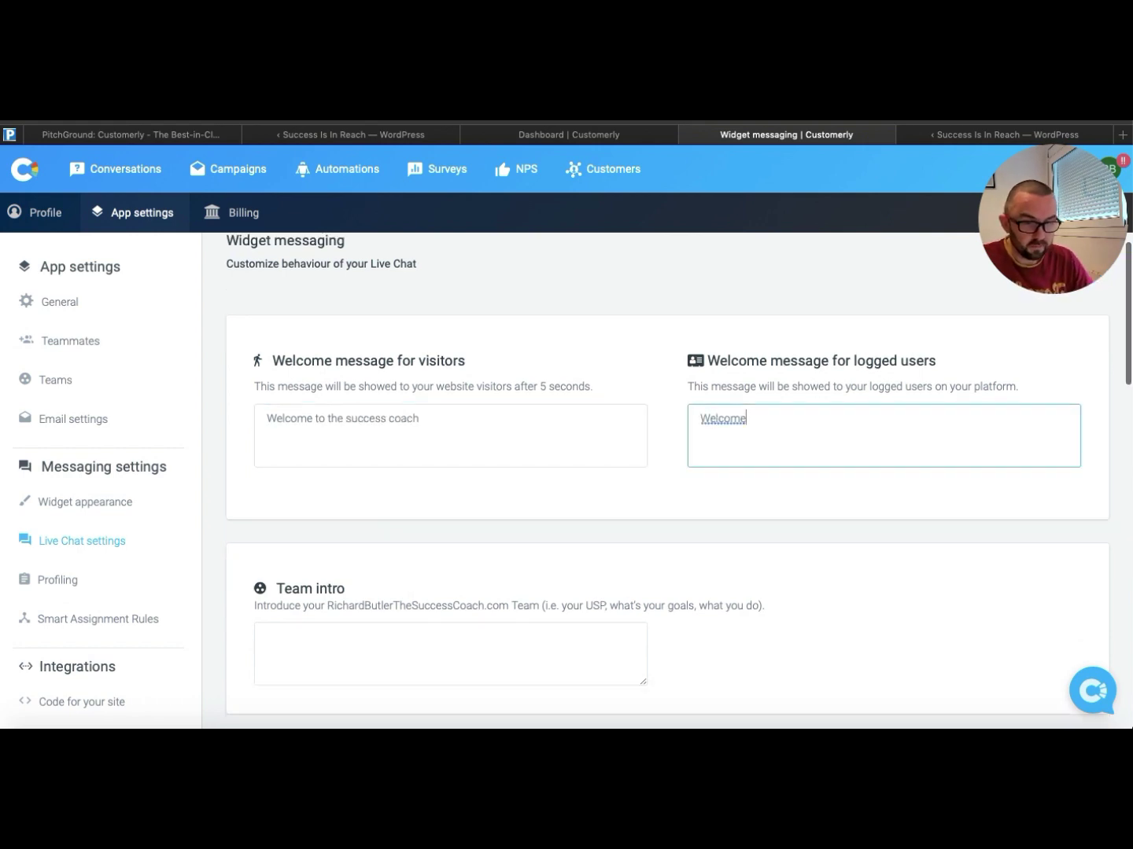
scroll(667, 482, down, 2)
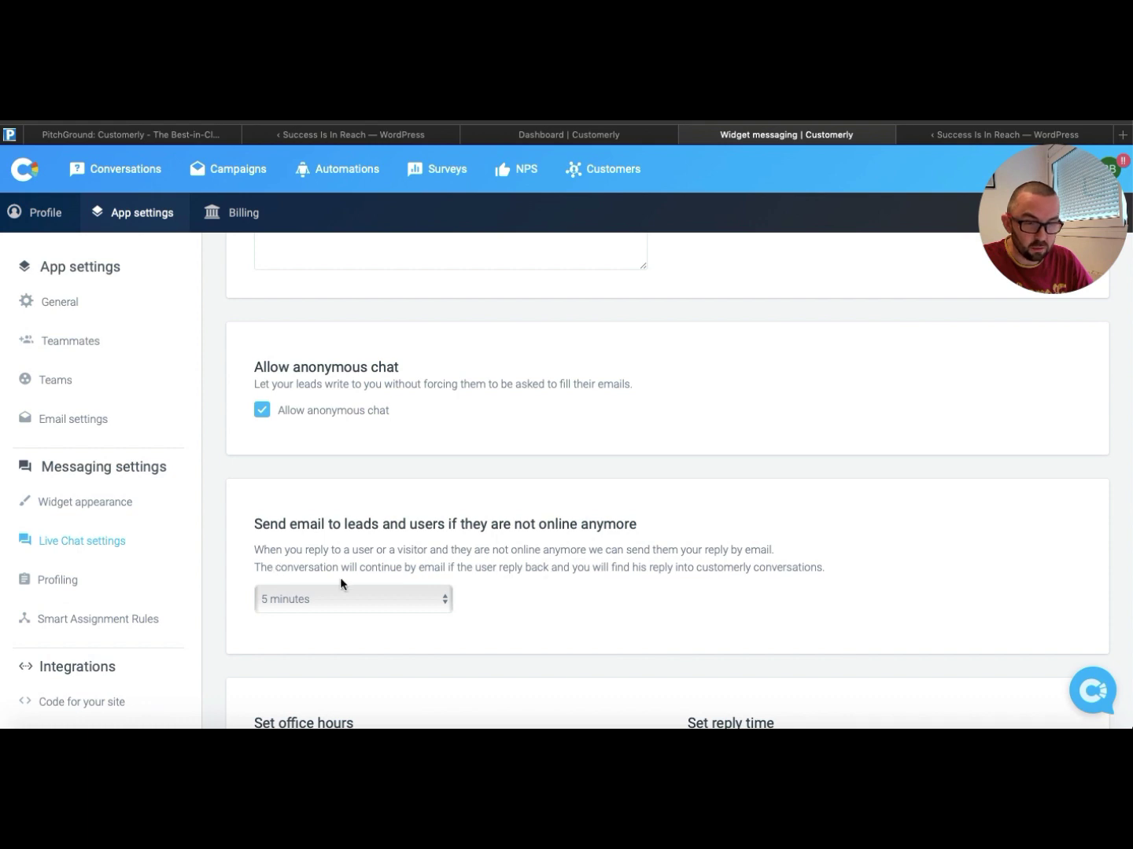
scroll(339, 583, down, 3)
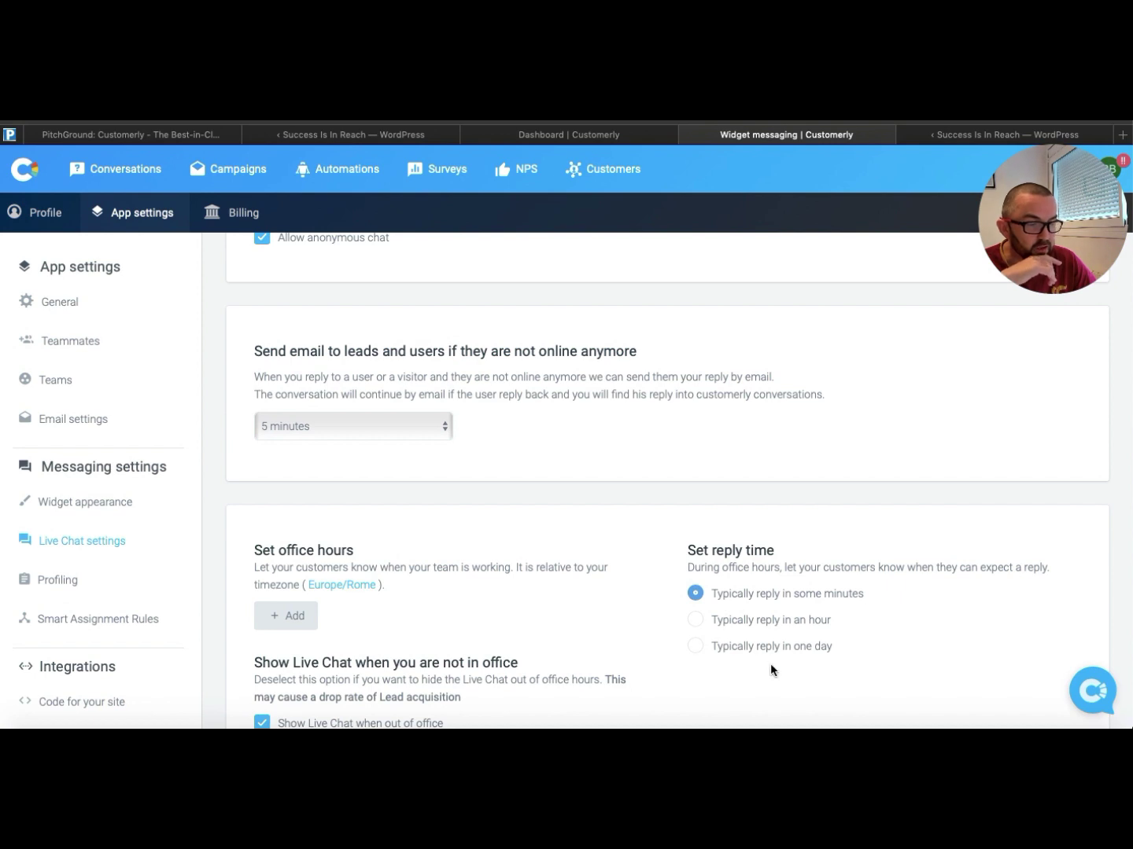
scroll(746, 659, down, 4)
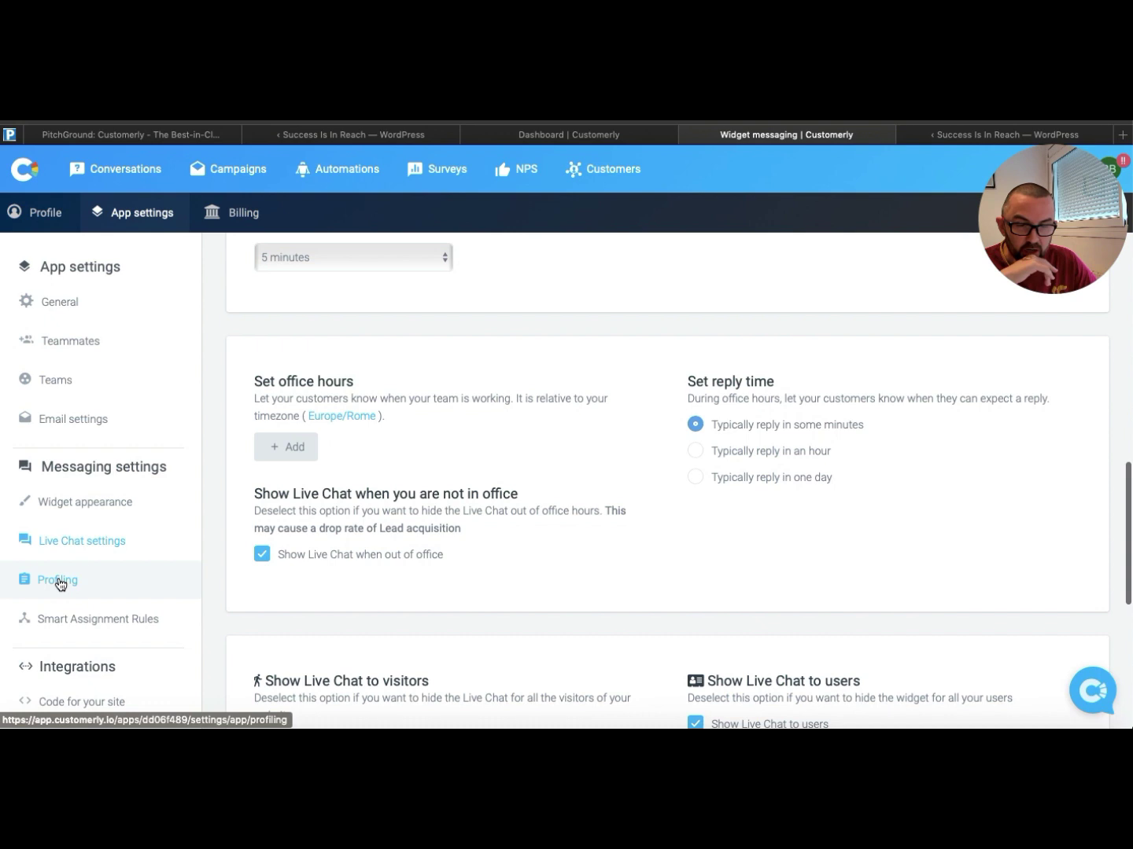
Check the disabled Profiling settings, then move on to Smart Assignment Rules
click(58, 579)
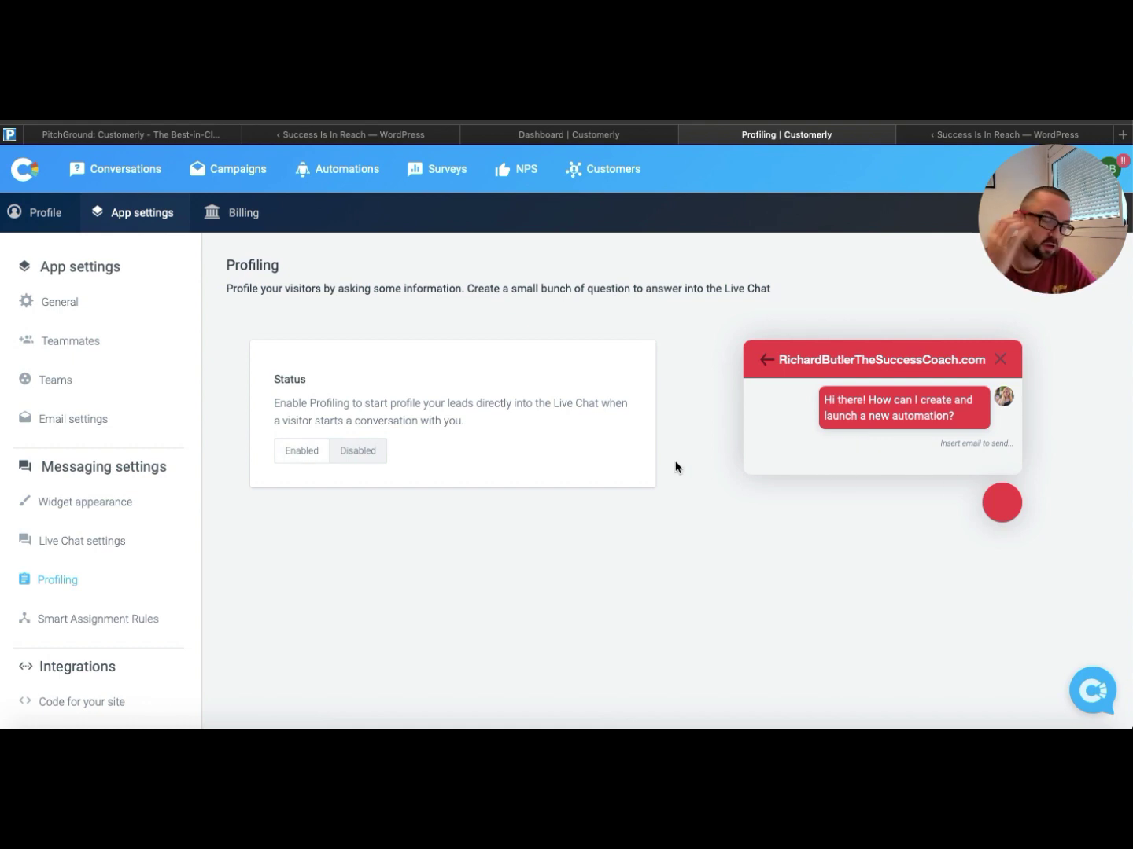
click(134, 623)
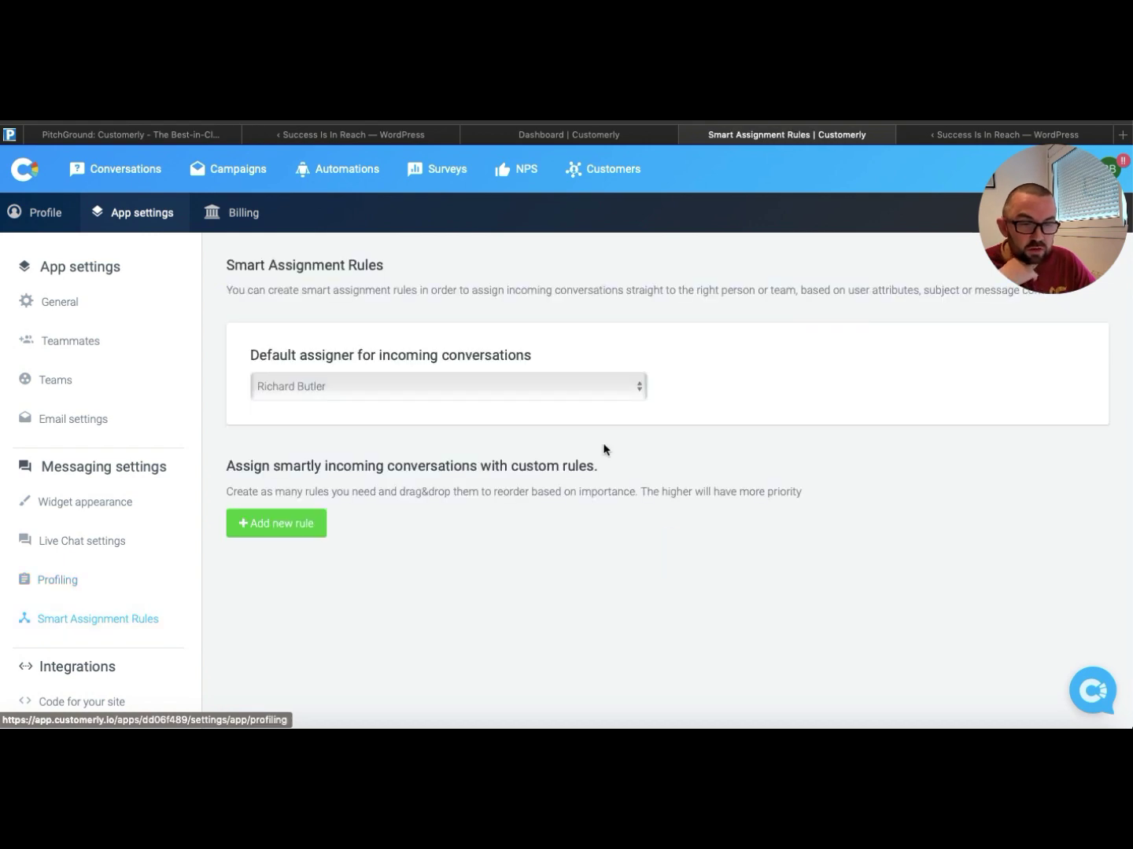
Keep the current default assigner and add an Unnamed Rule routing all leads and users to it
click(494, 387)
click(431, 352)
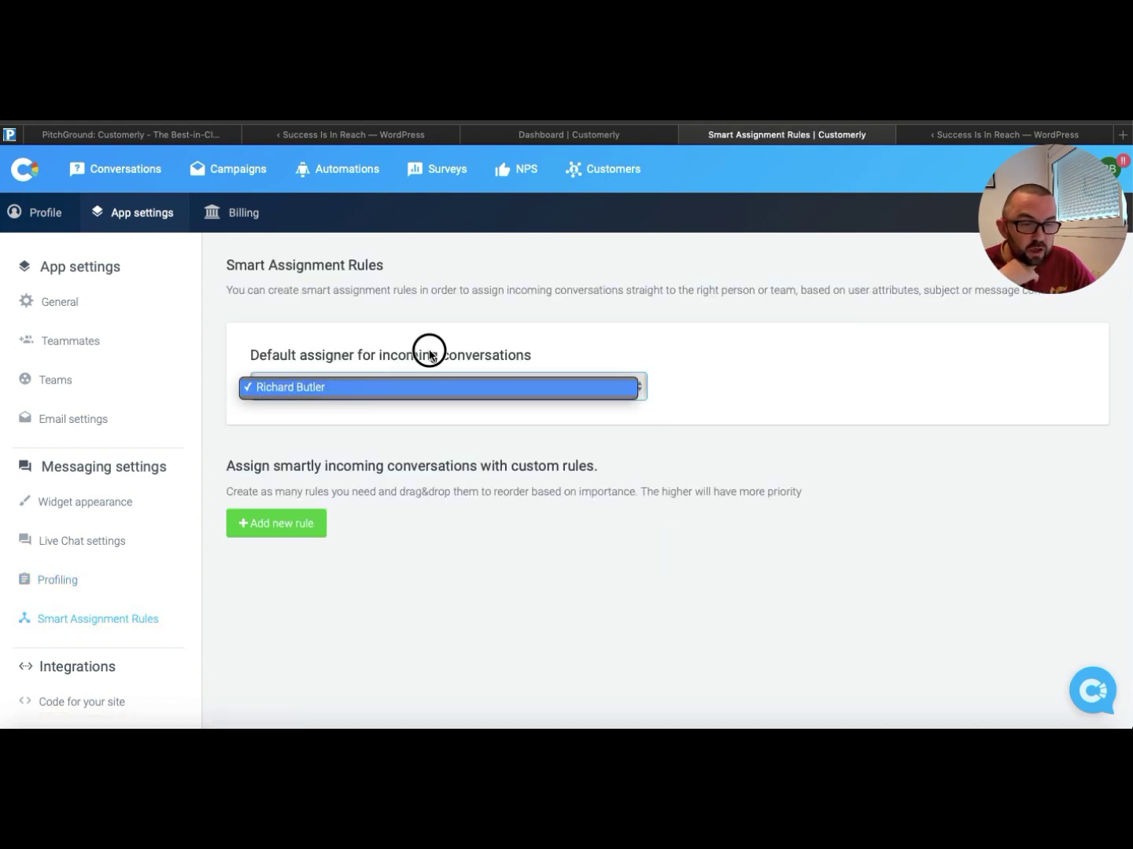
click(288, 526)
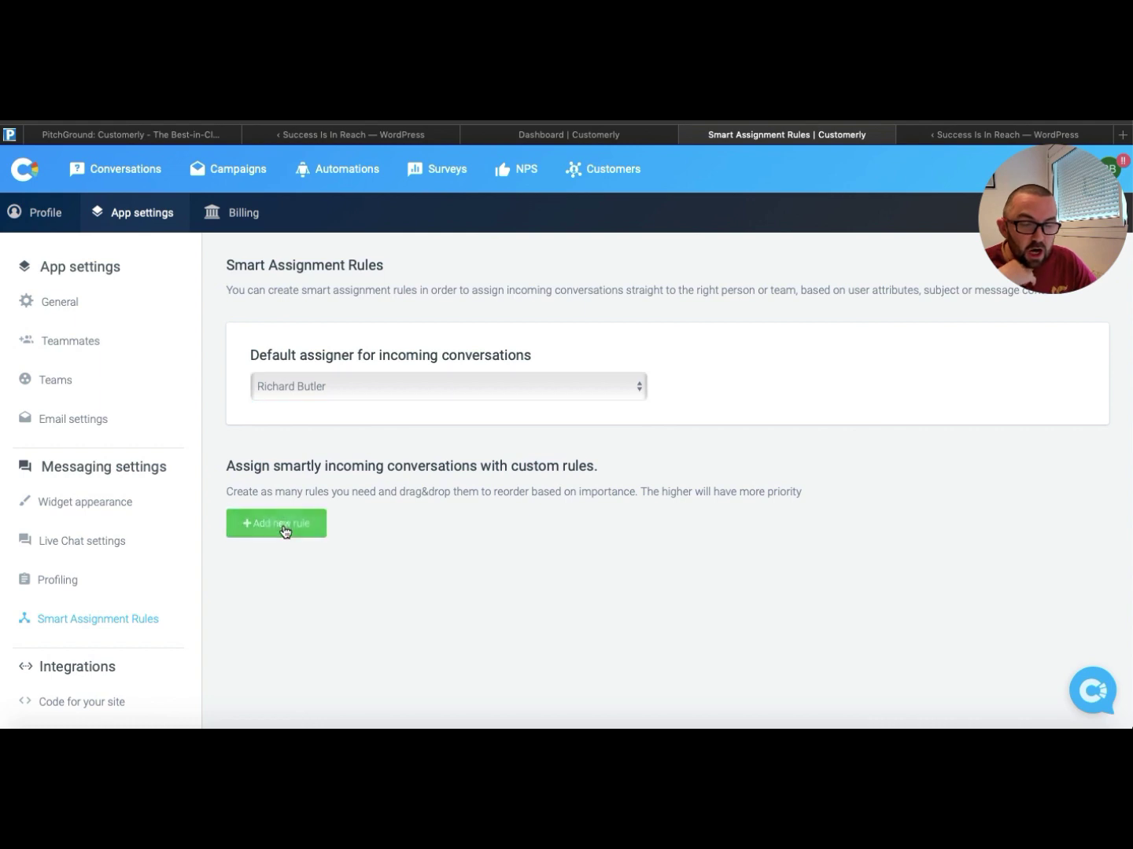
scroll(364, 598, down, 1)
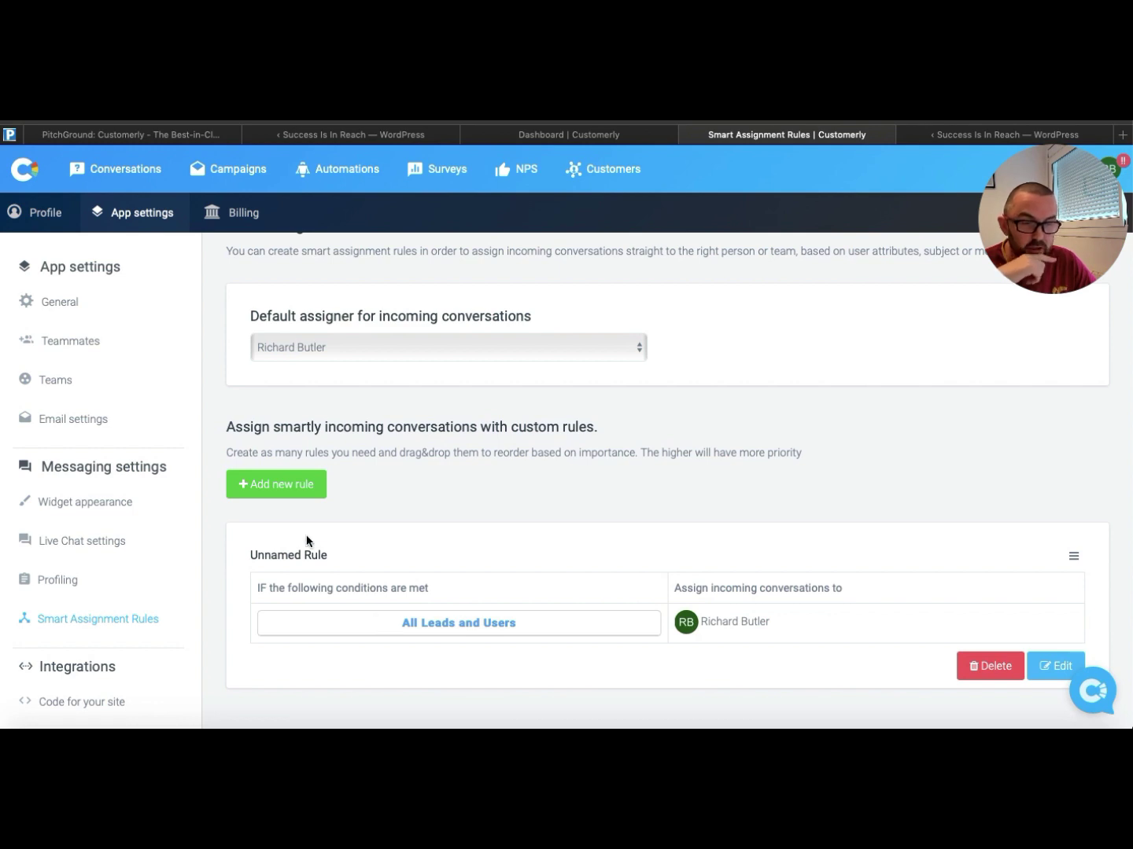
scroll(579, 588, down, 1)
scroll(579, 585, up, 1)
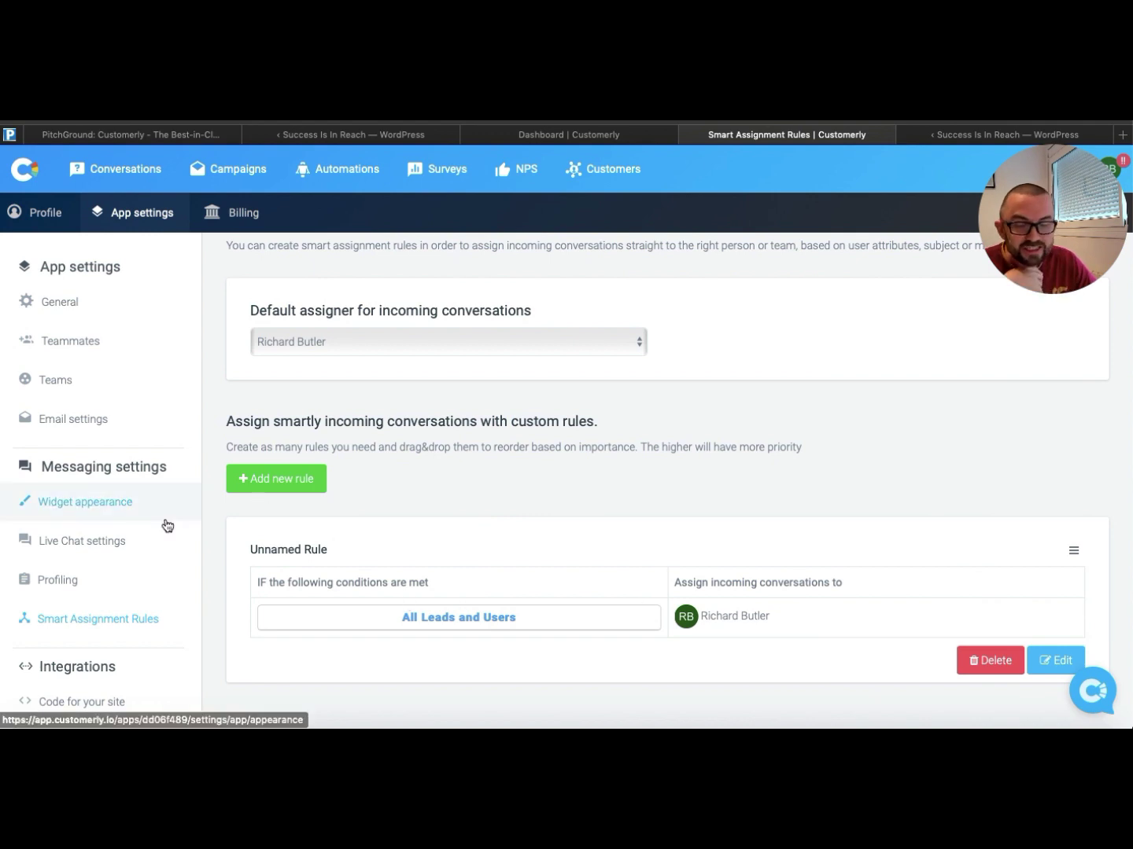
scroll(165, 527, down, 3)
Review the Code for your site options and the Facebook Messenger setup, then go to Automations
click(89, 586)
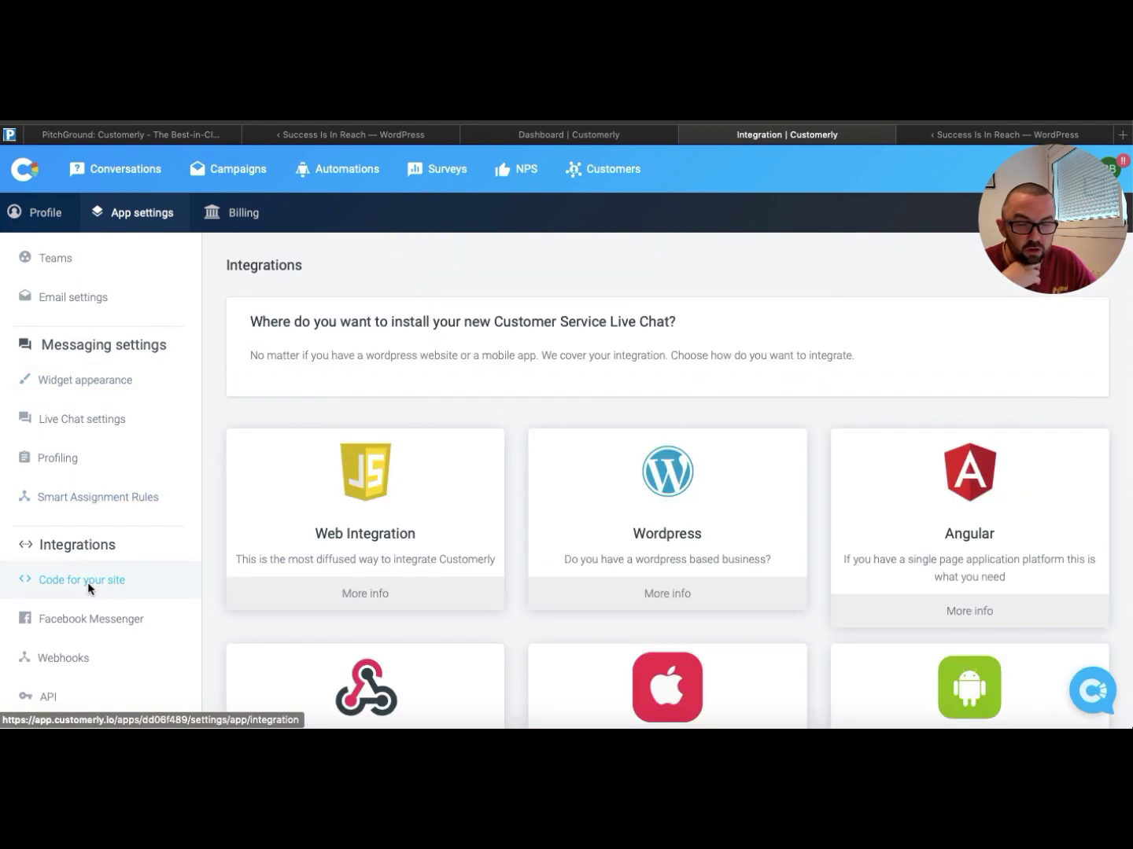
scroll(452, 472, down, 2)
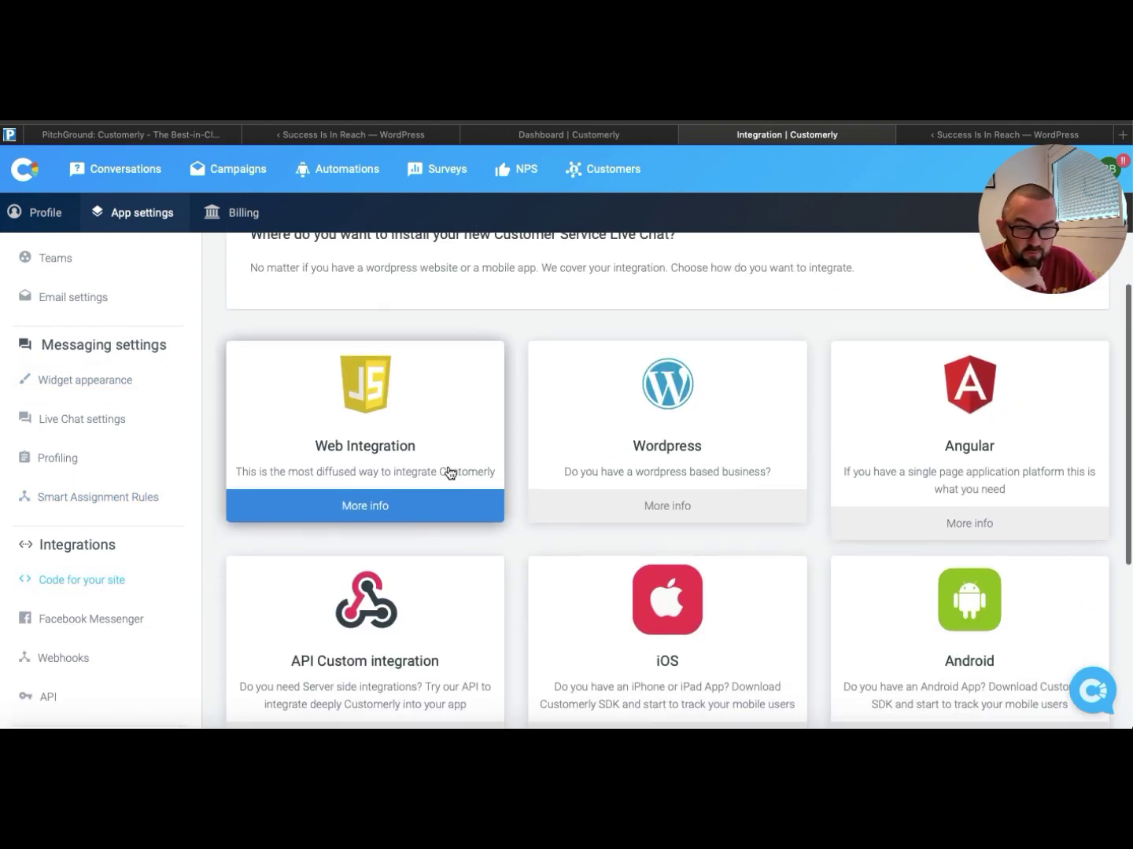
click(119, 615)
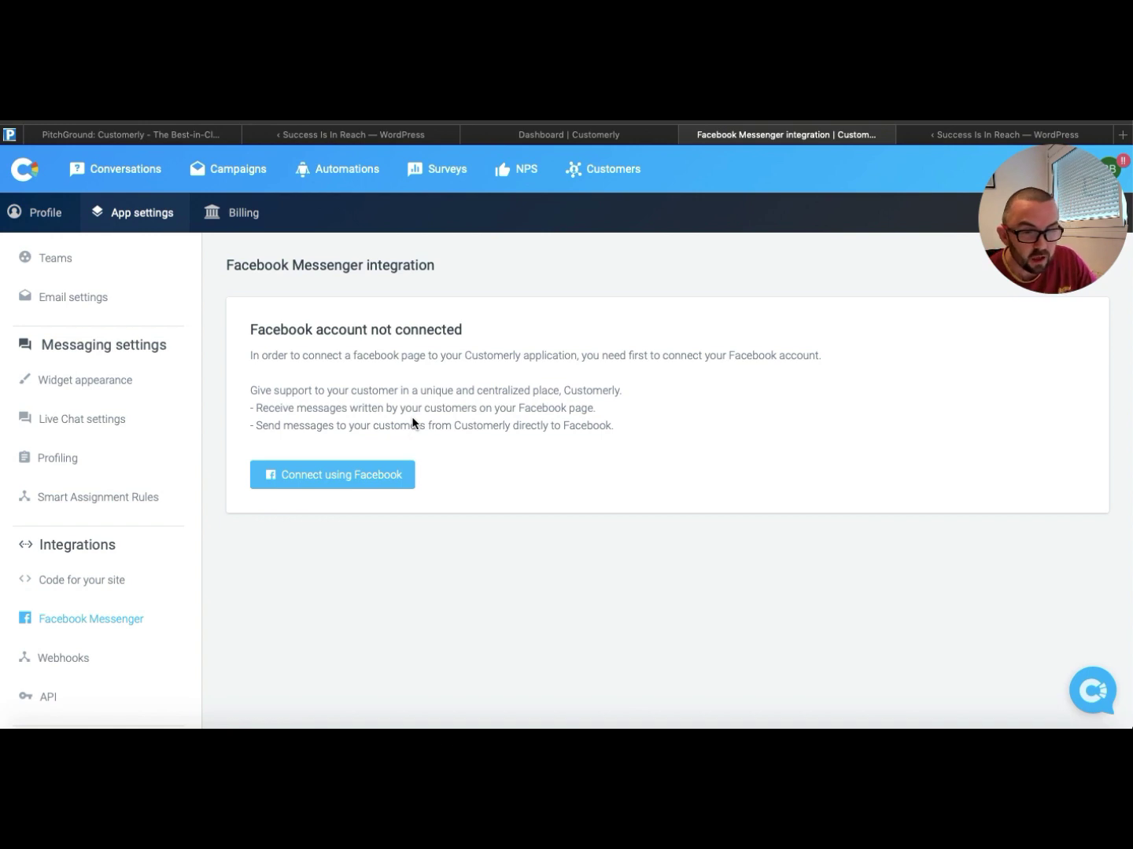
scroll(66, 673, down, 2)
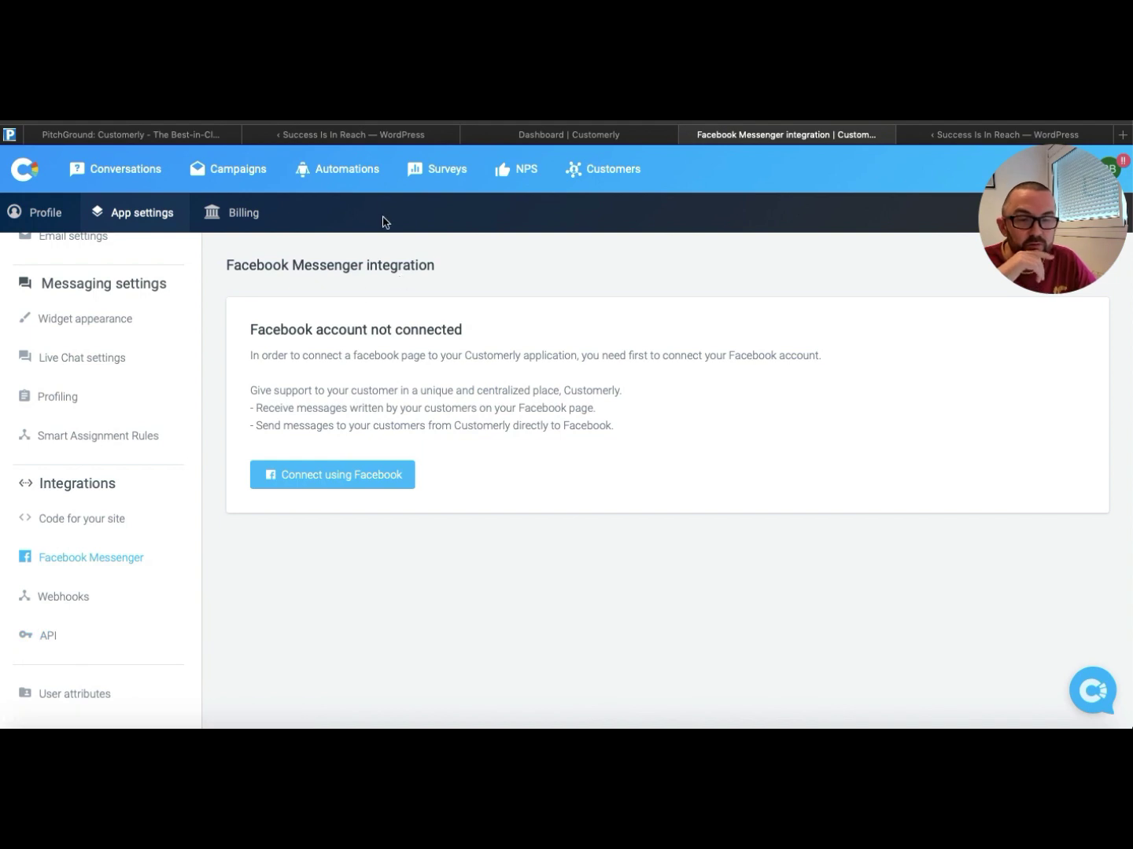
click(353, 173)
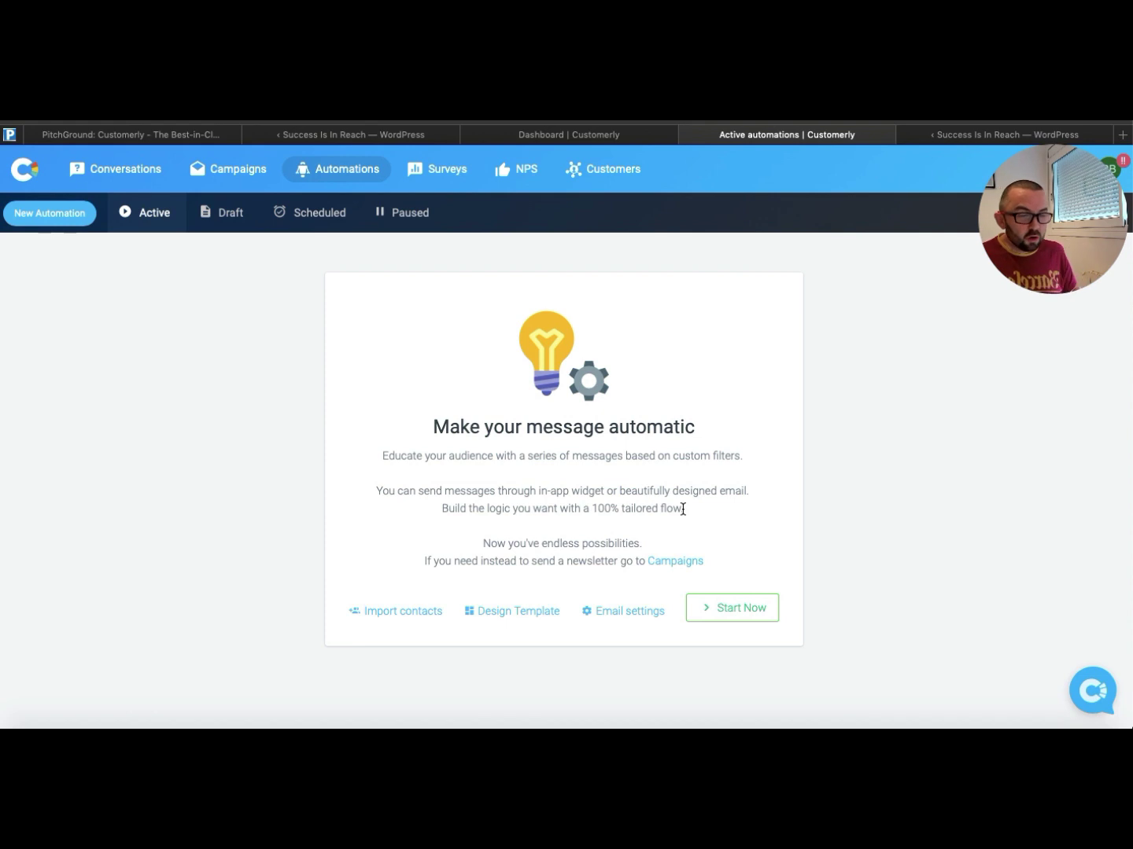
Create an automation named 'coaching' and step through the tour's Next, Next and Done
click(732, 623)
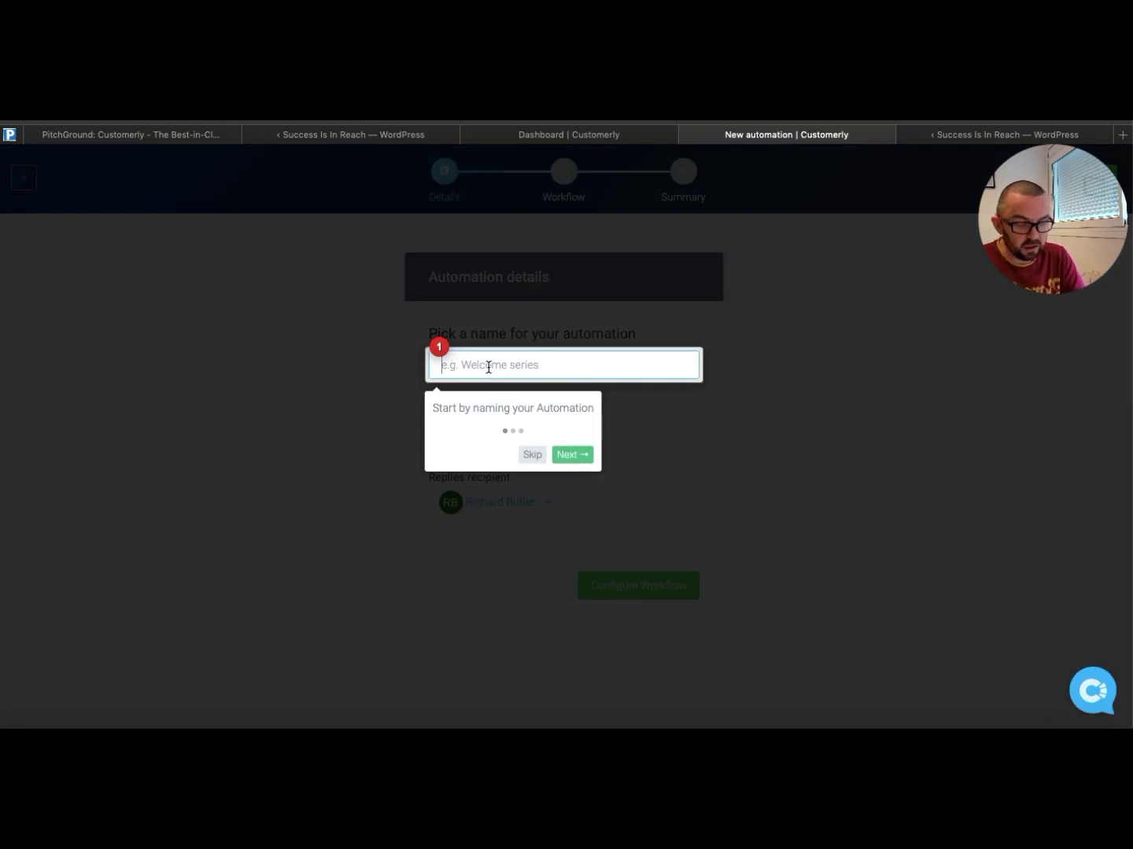
text(coaching)
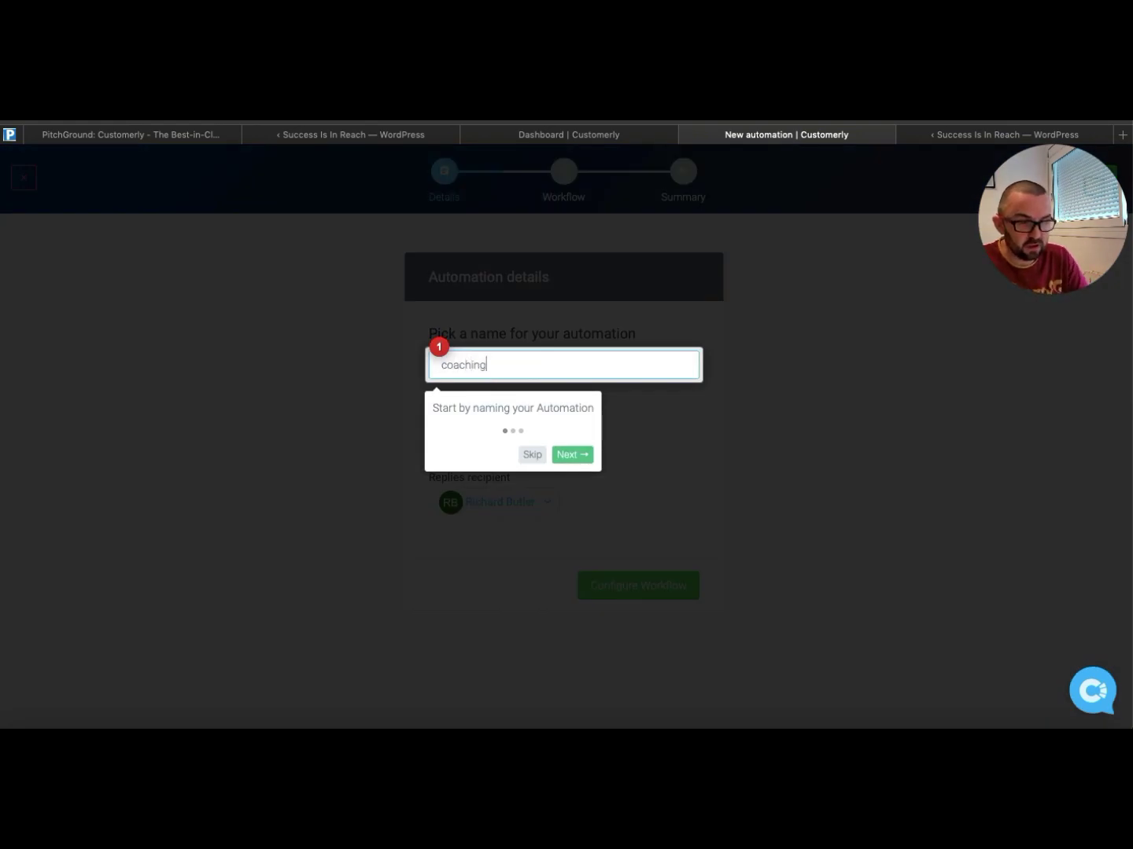
click(571, 456)
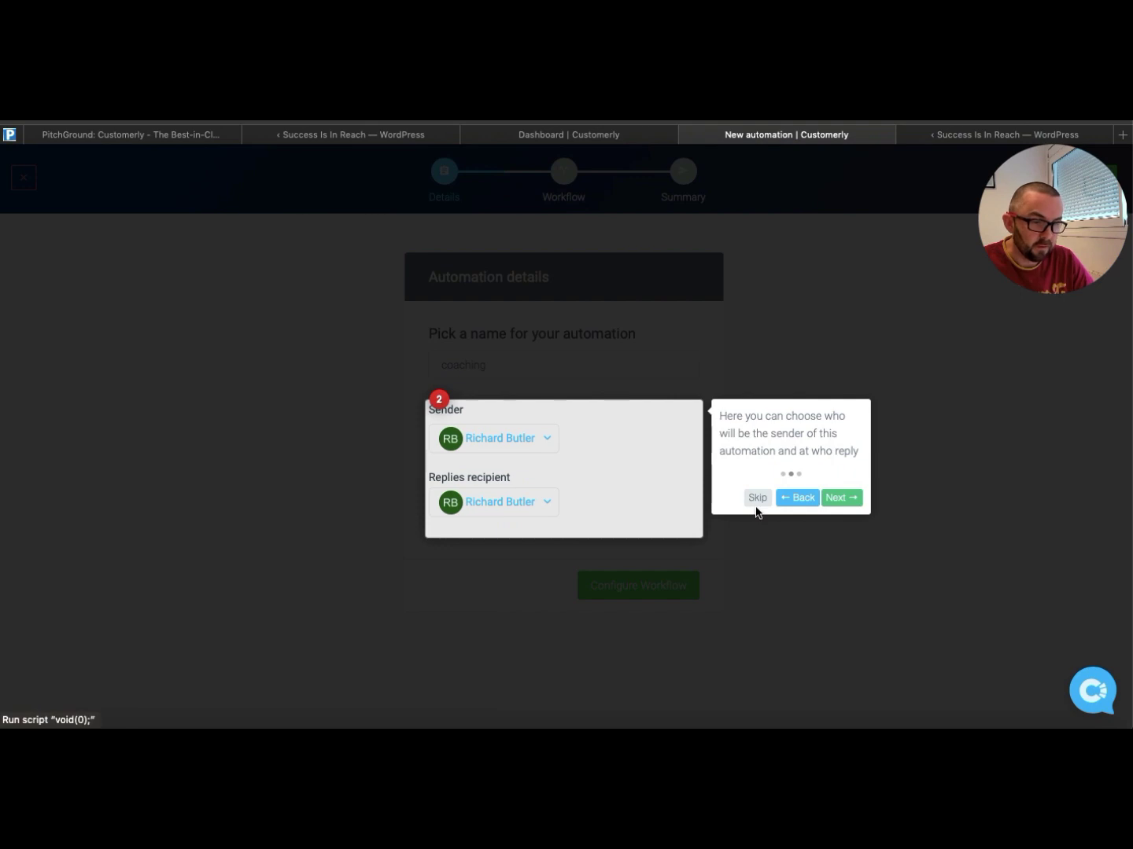
click(838, 501)
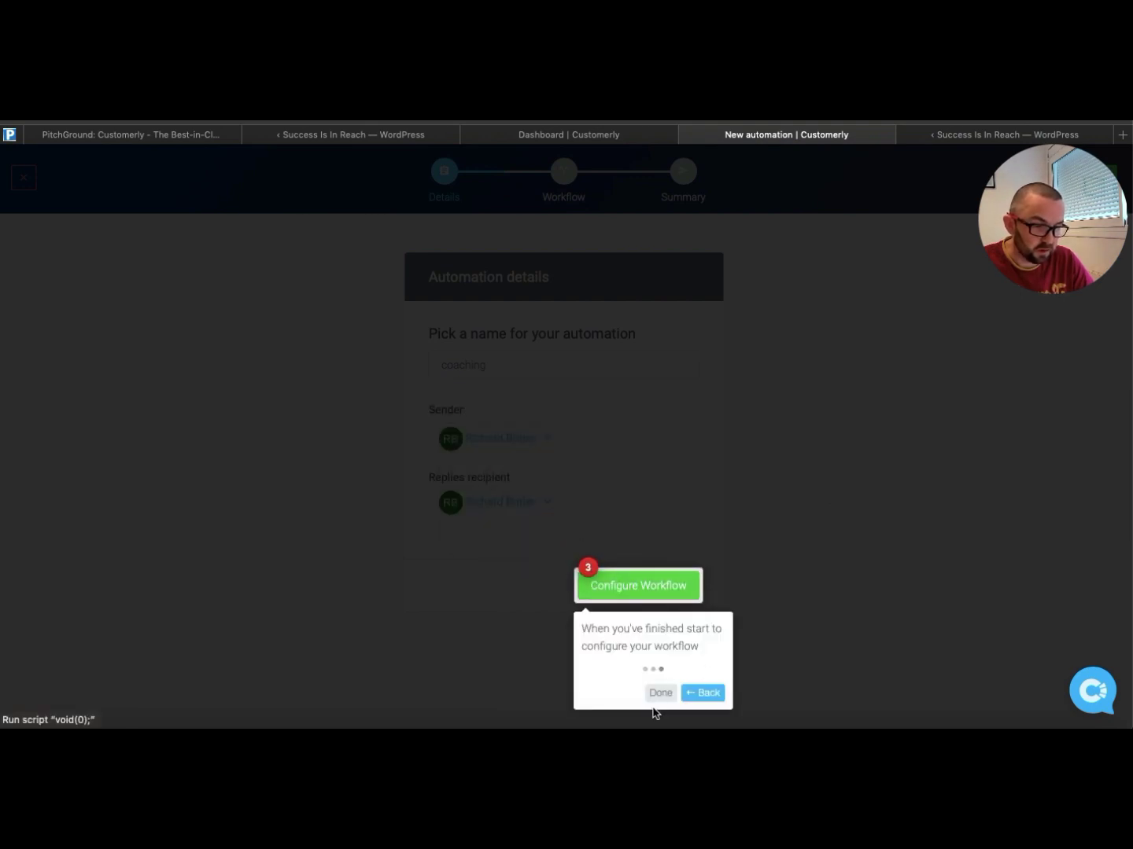
click(662, 692)
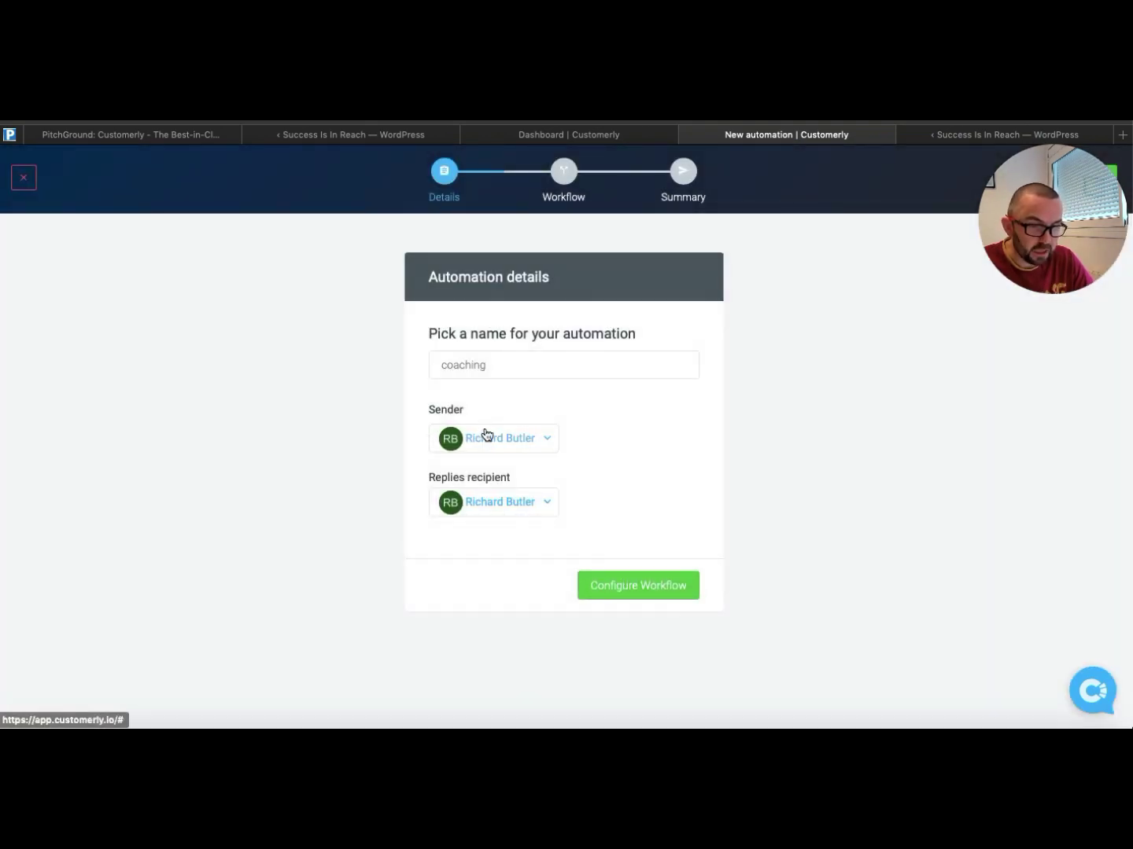
Skip the workflow tour, view the Welcome Email step, then discard the 'coaching' automation
click(633, 591)
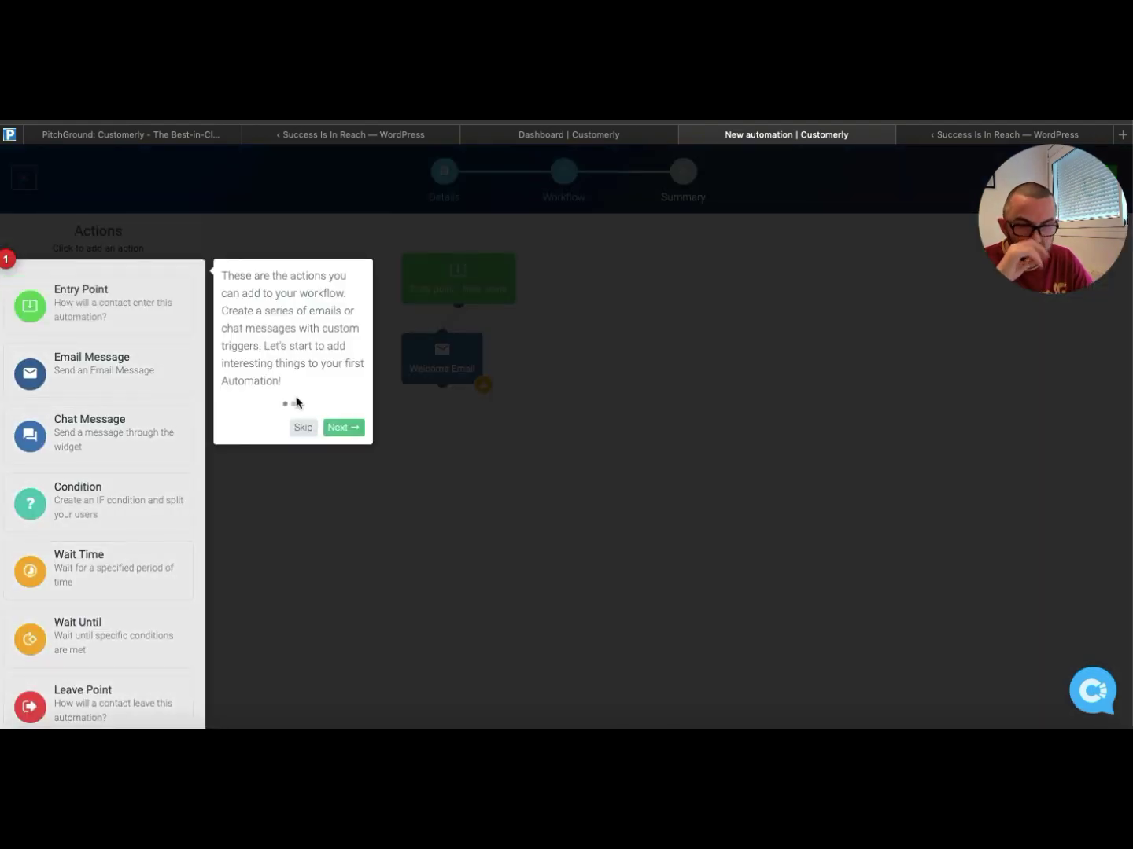
click(302, 428)
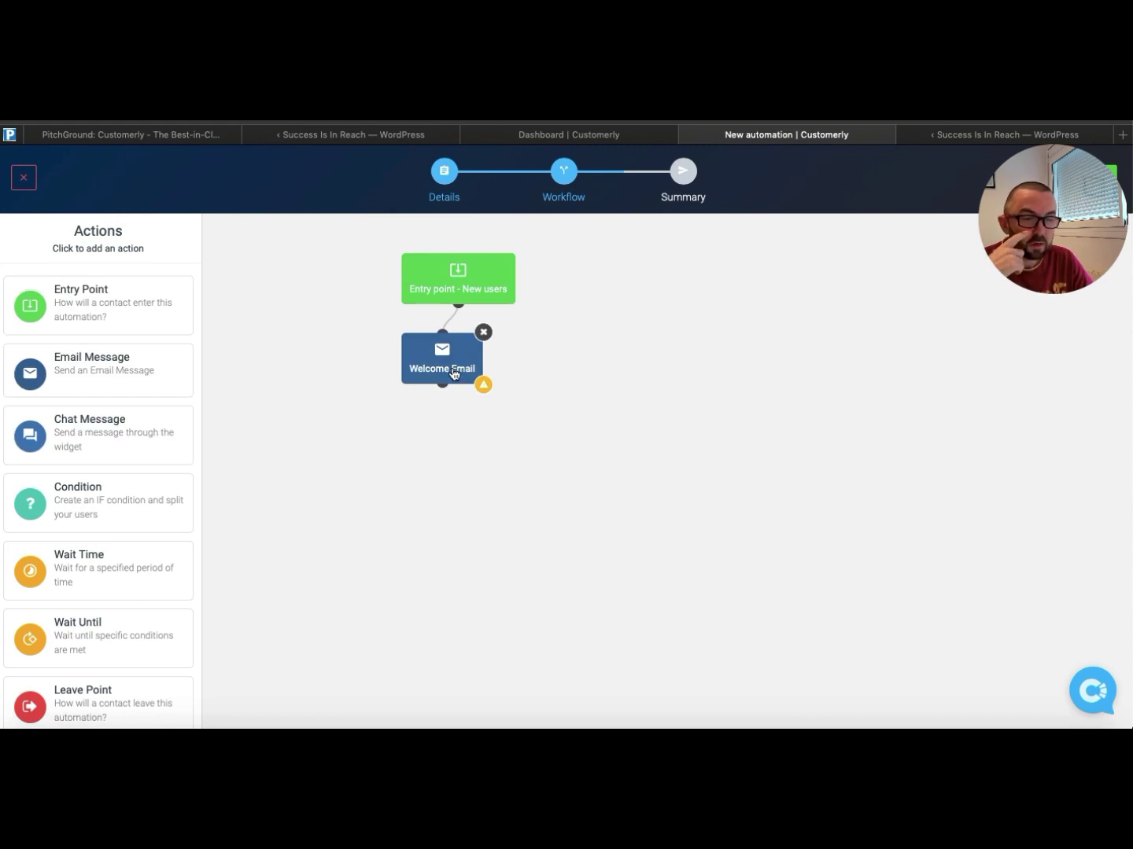
click(453, 373)
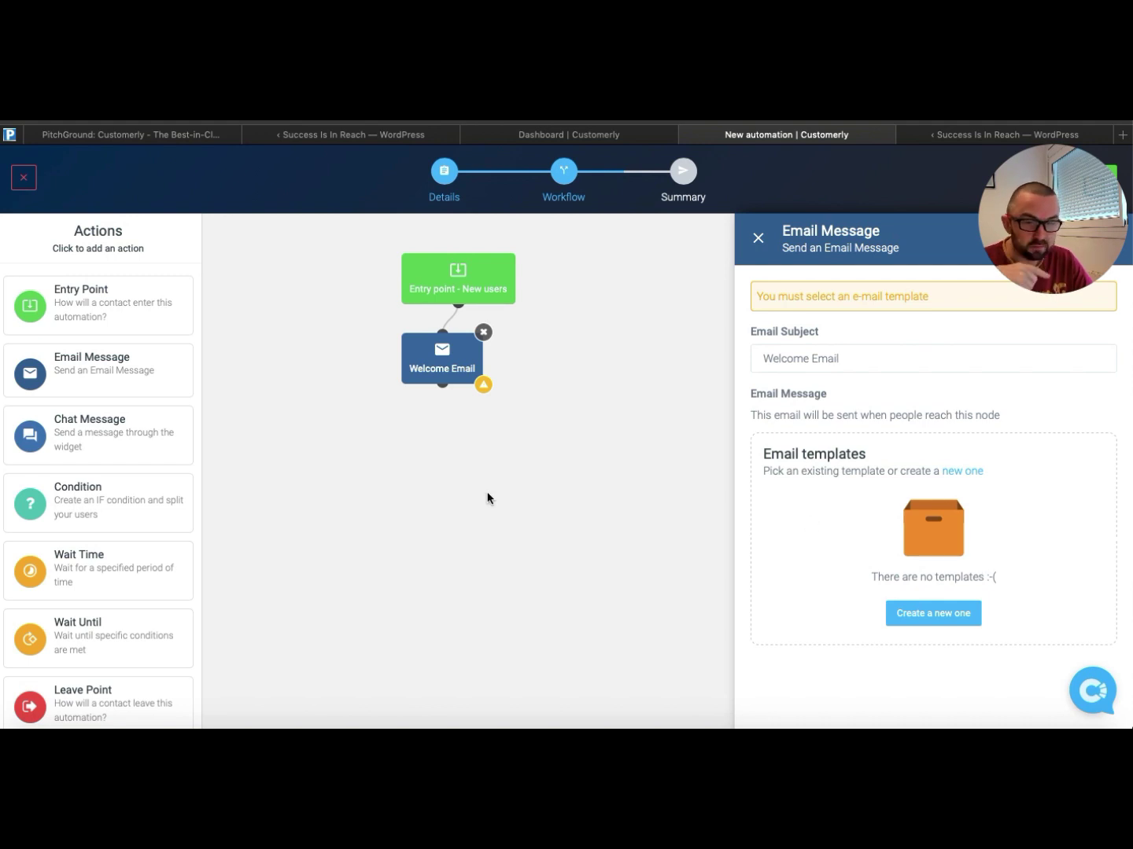
click(109, 441)
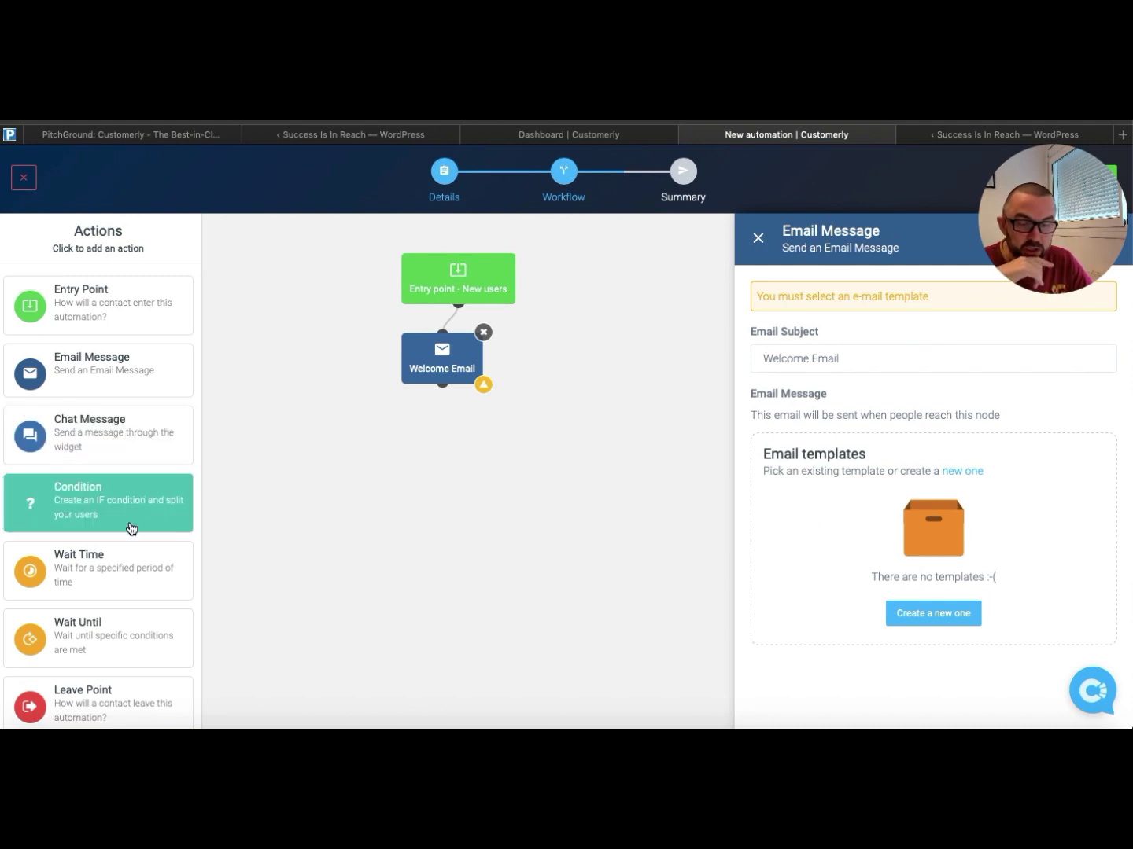
scroll(117, 555, down, 1)
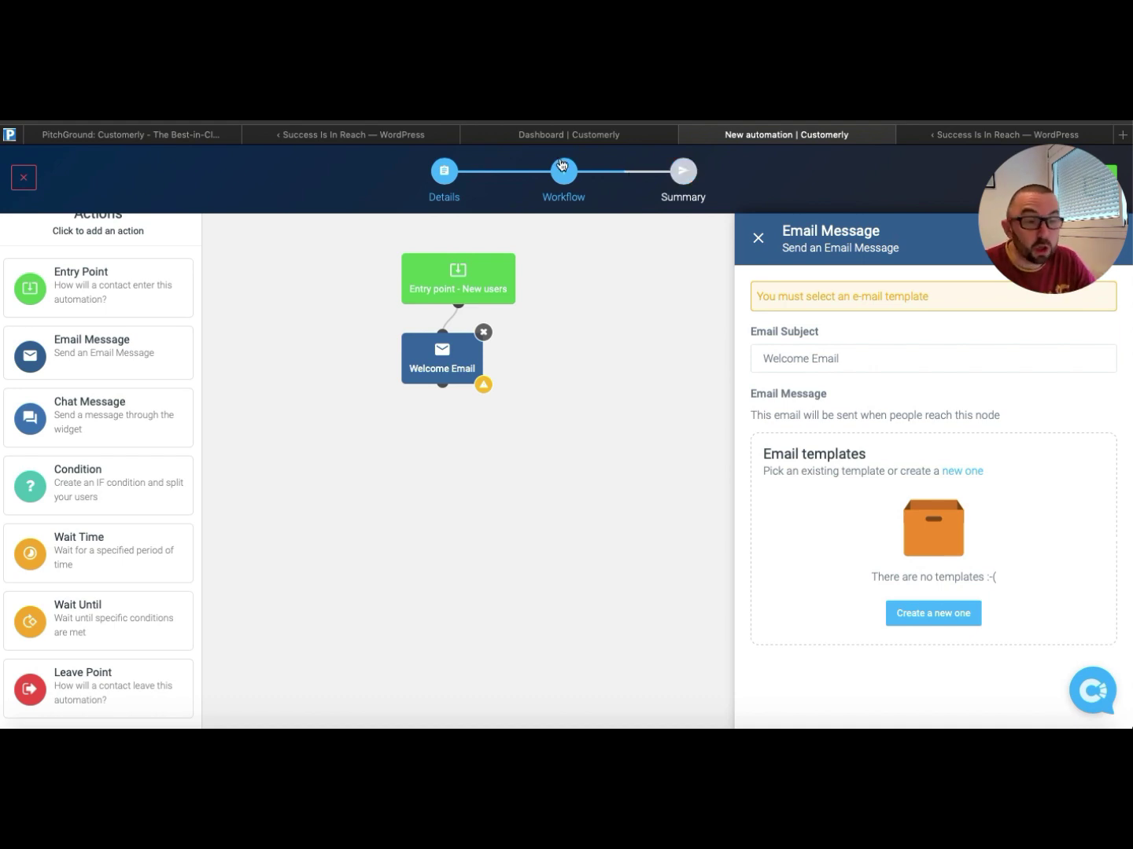
click(25, 180)
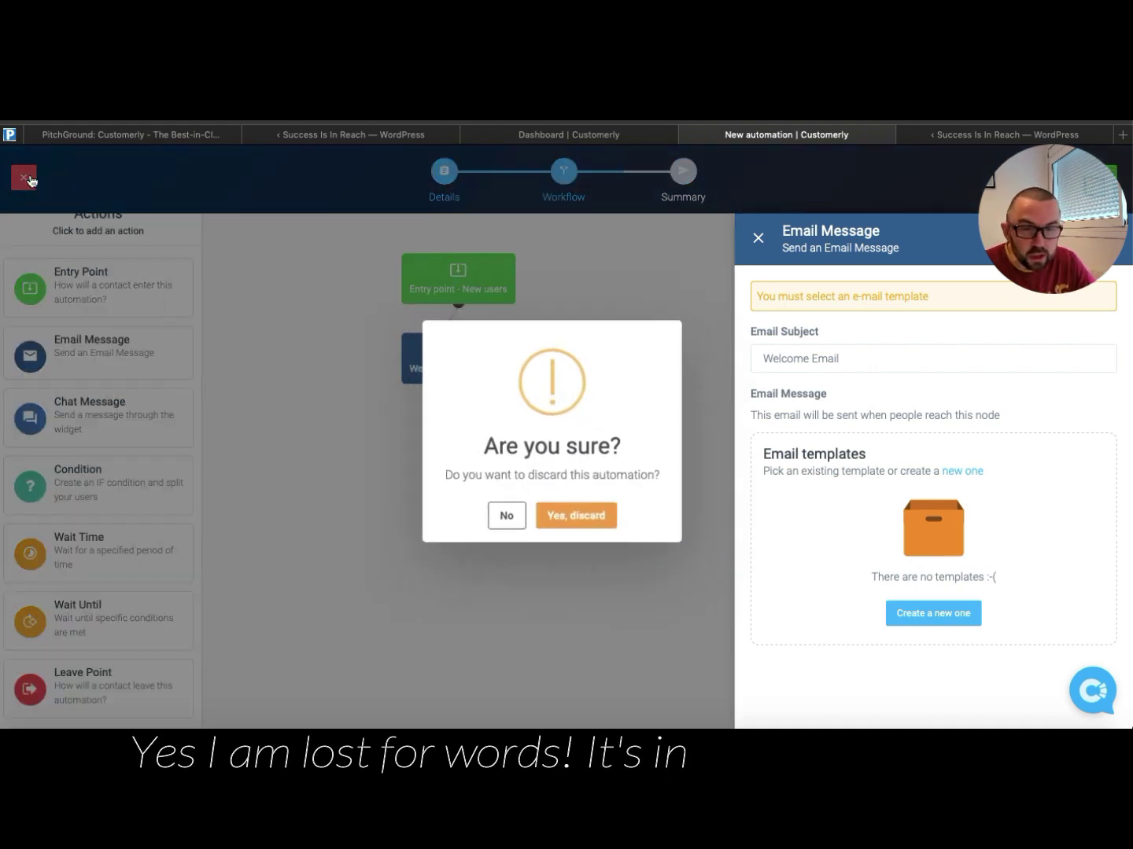
click(573, 520)
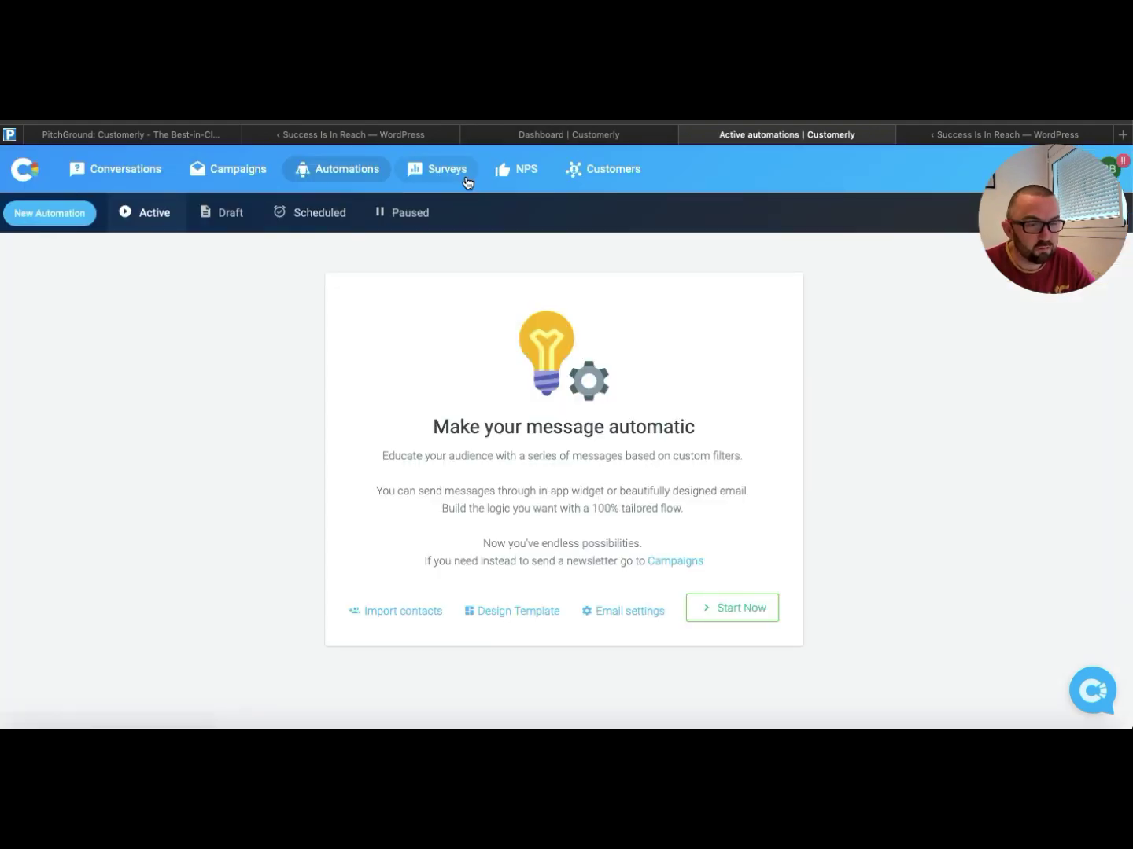
Start a new survey in Surveys named 'Chat' and continue to its audience
click(438, 174)
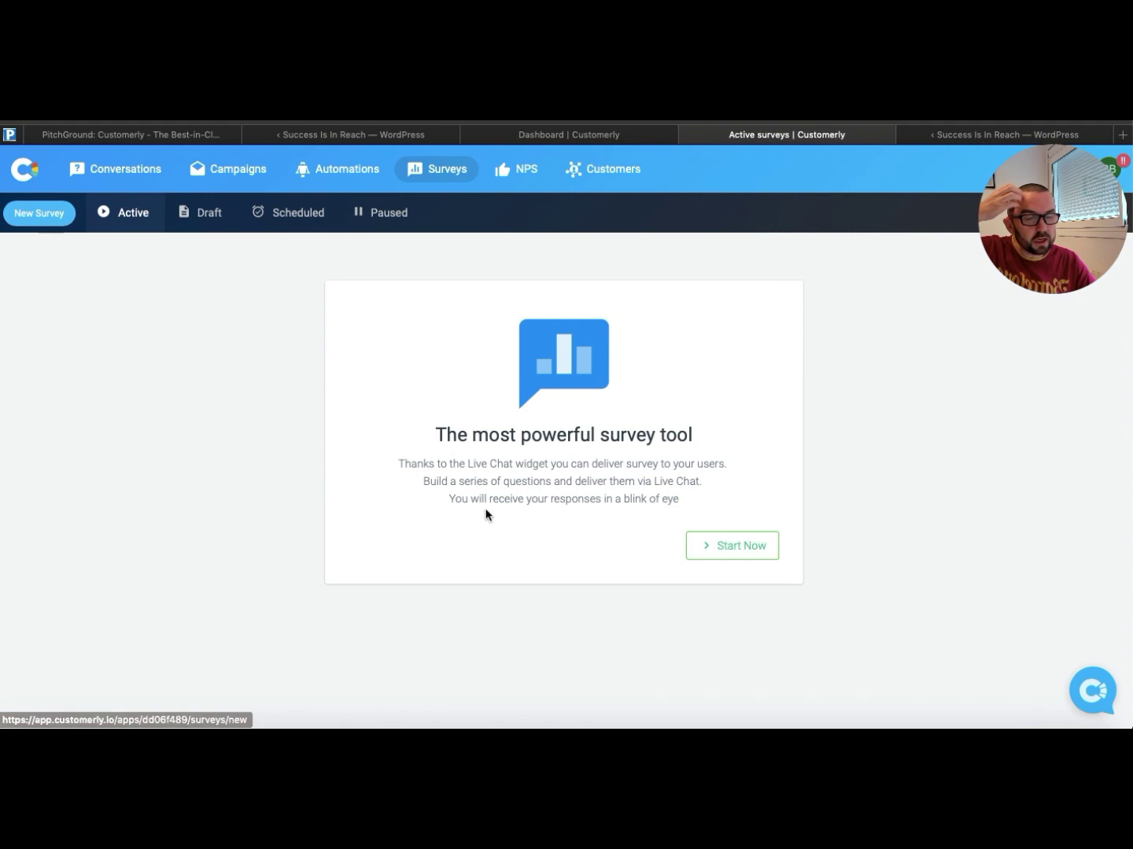
click(730, 548)
click(476, 354)
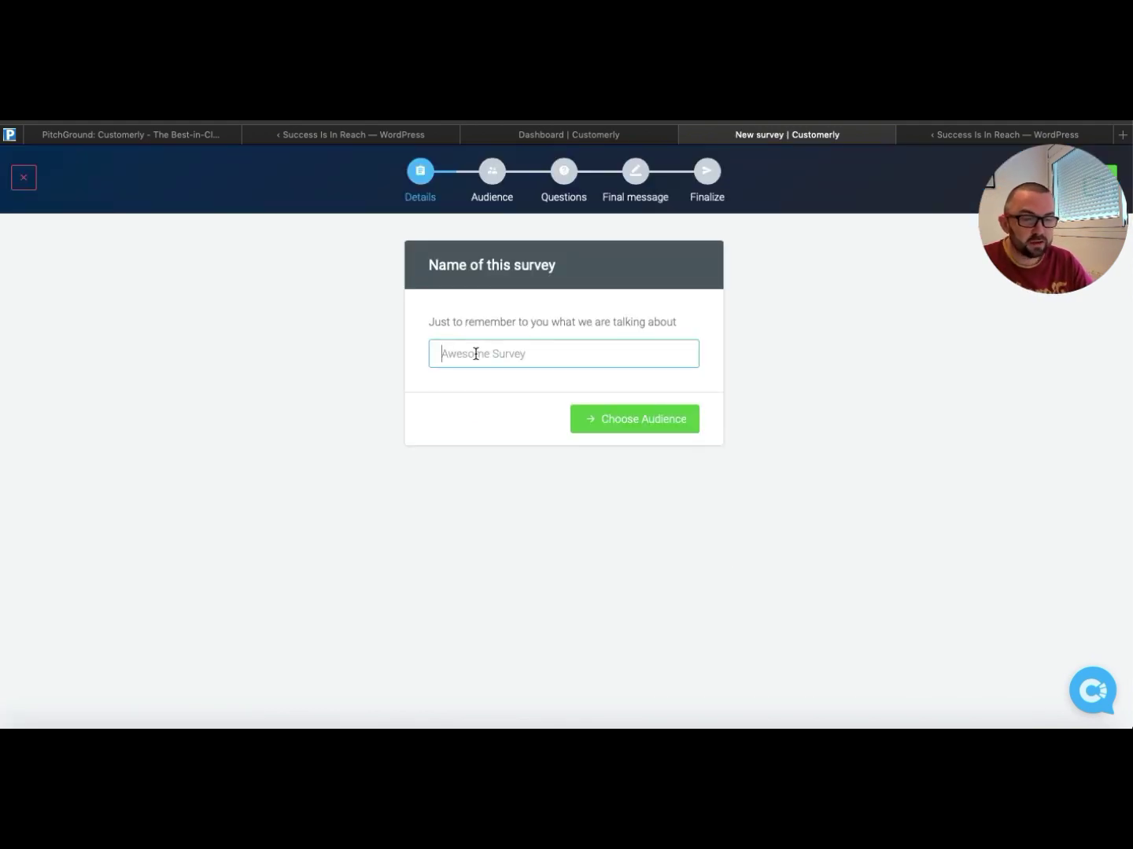
text(Chat survey 1)
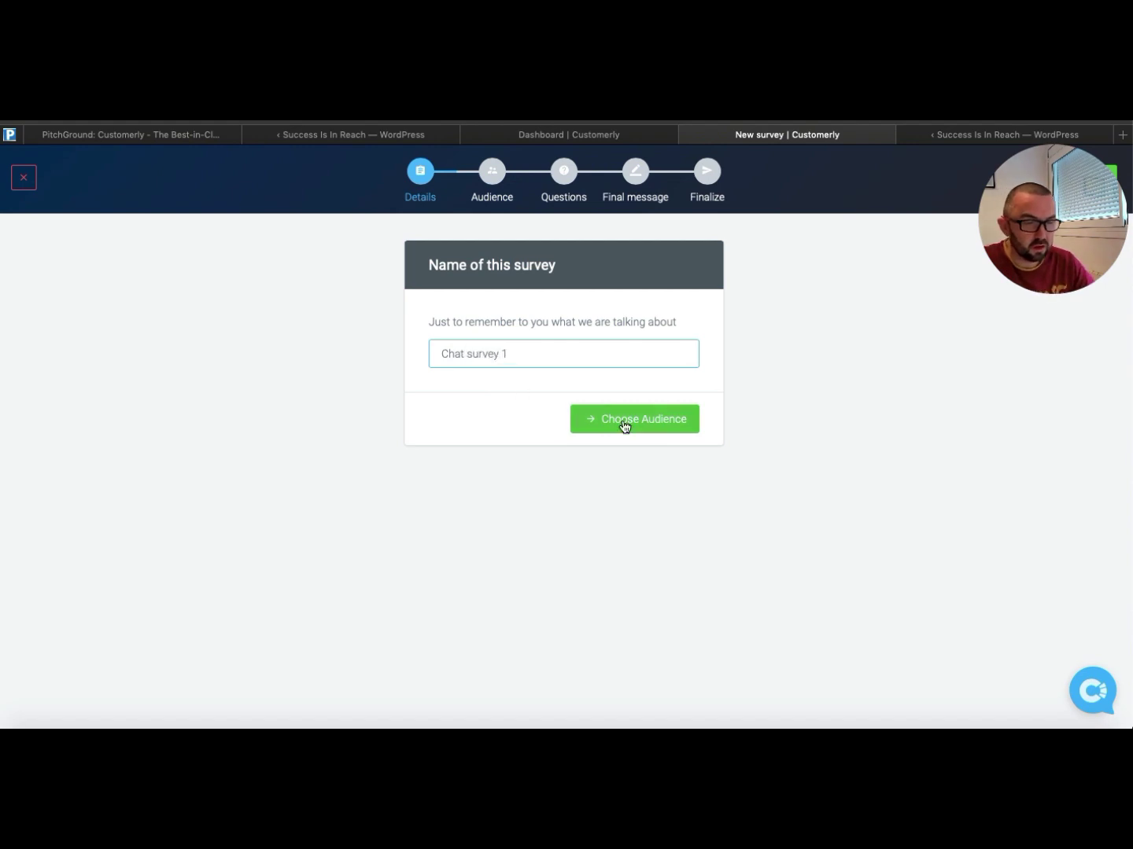
click(626, 424)
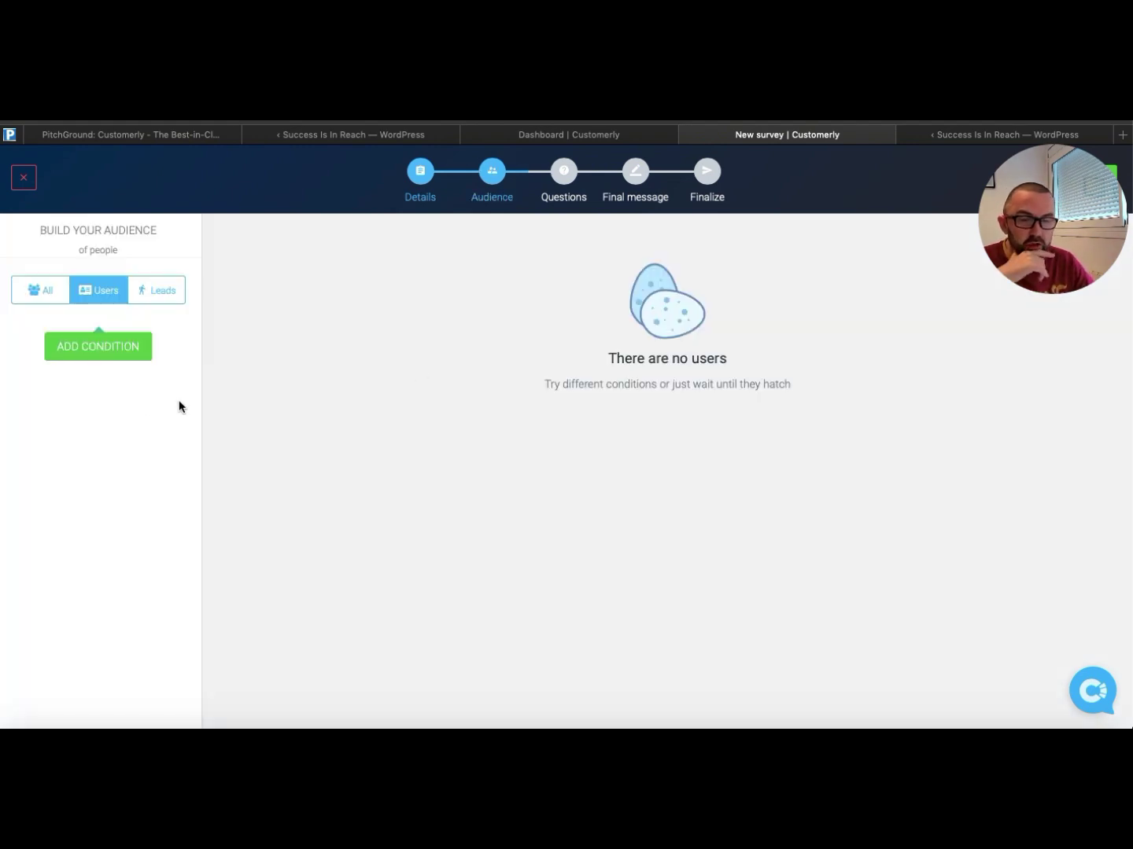
Filter the survey audience on Company Attribute 'Name', then close the draft survey tab
click(99, 349)
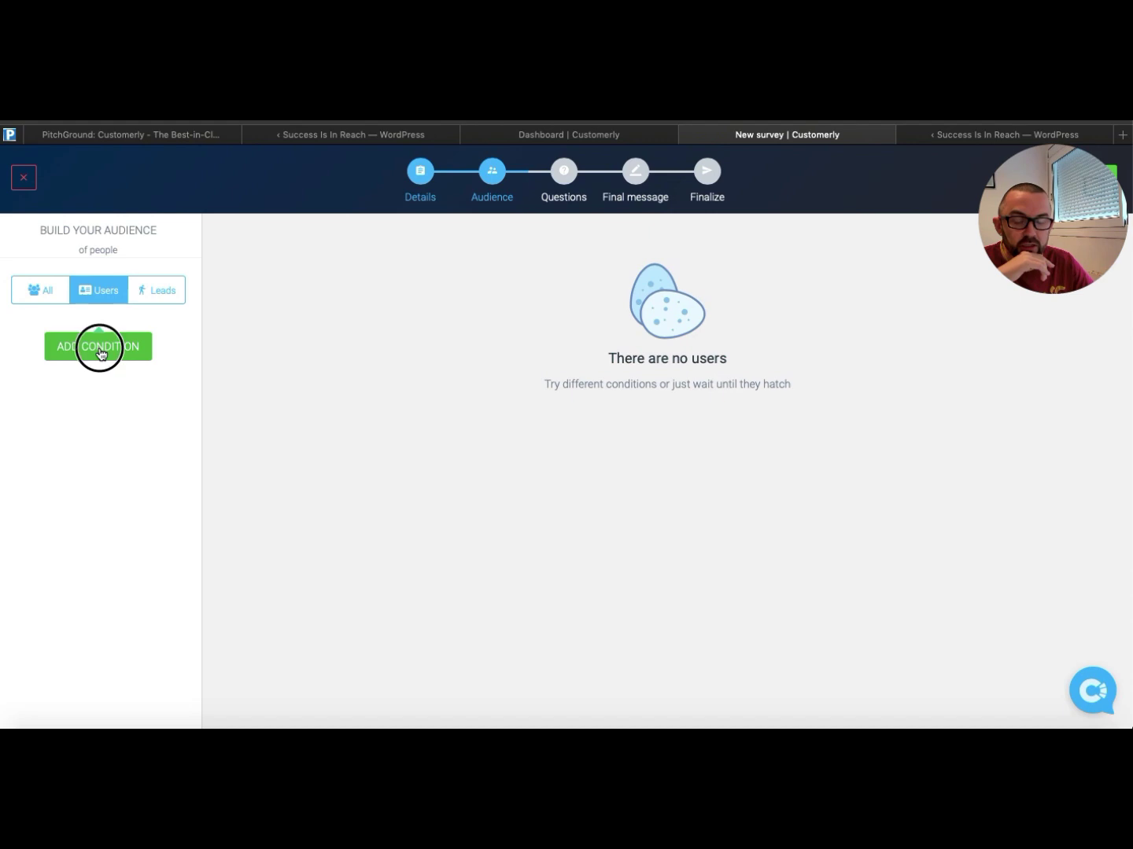
click(82, 354)
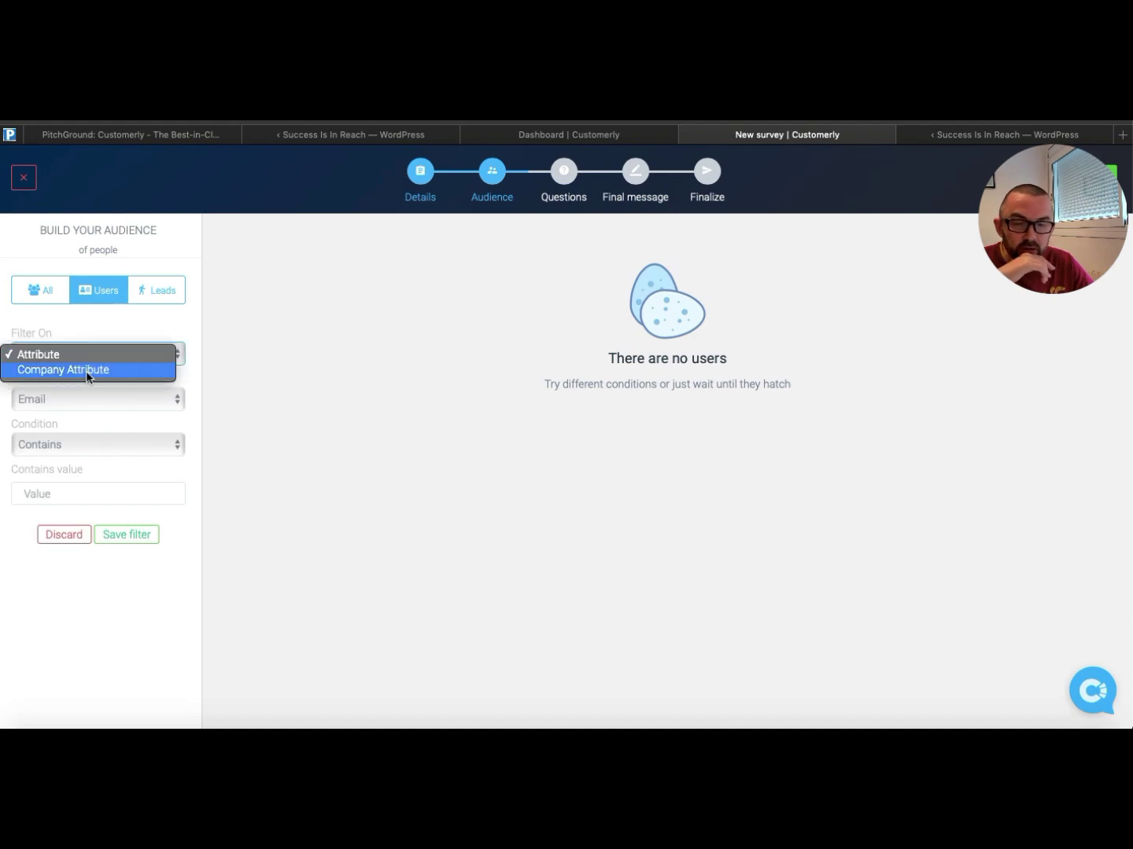
click(87, 370)
click(89, 399)
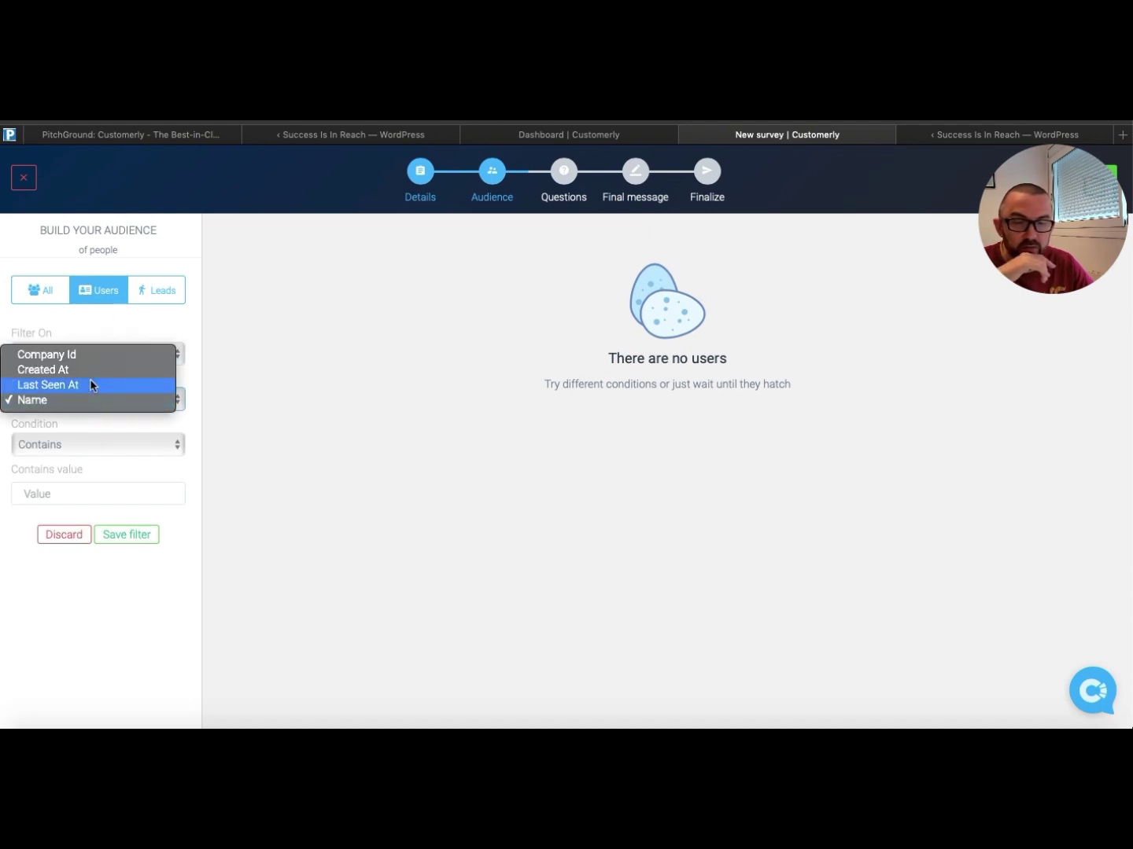
click(203, 331)
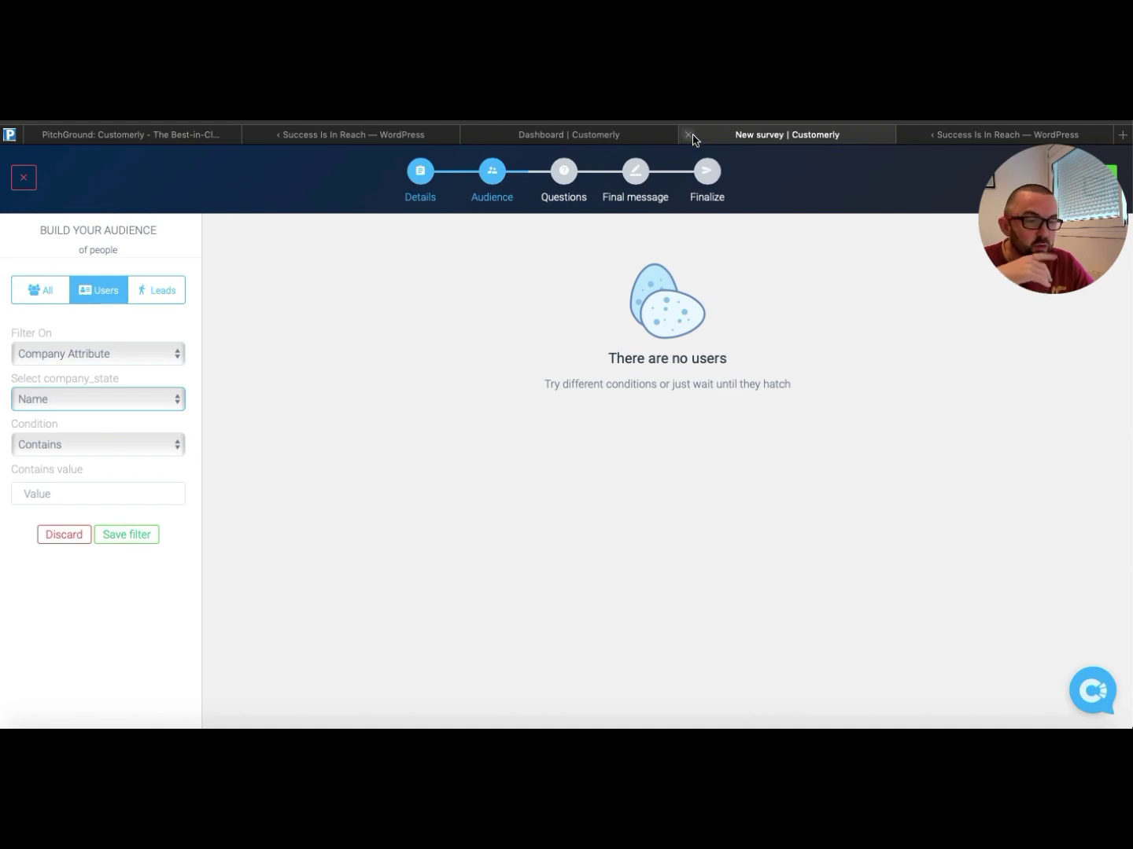
click(690, 135)
Open the Barcelona lead's 'Hello' conversation from the Open list in Conversations
scroll(718, 420, down, 4)
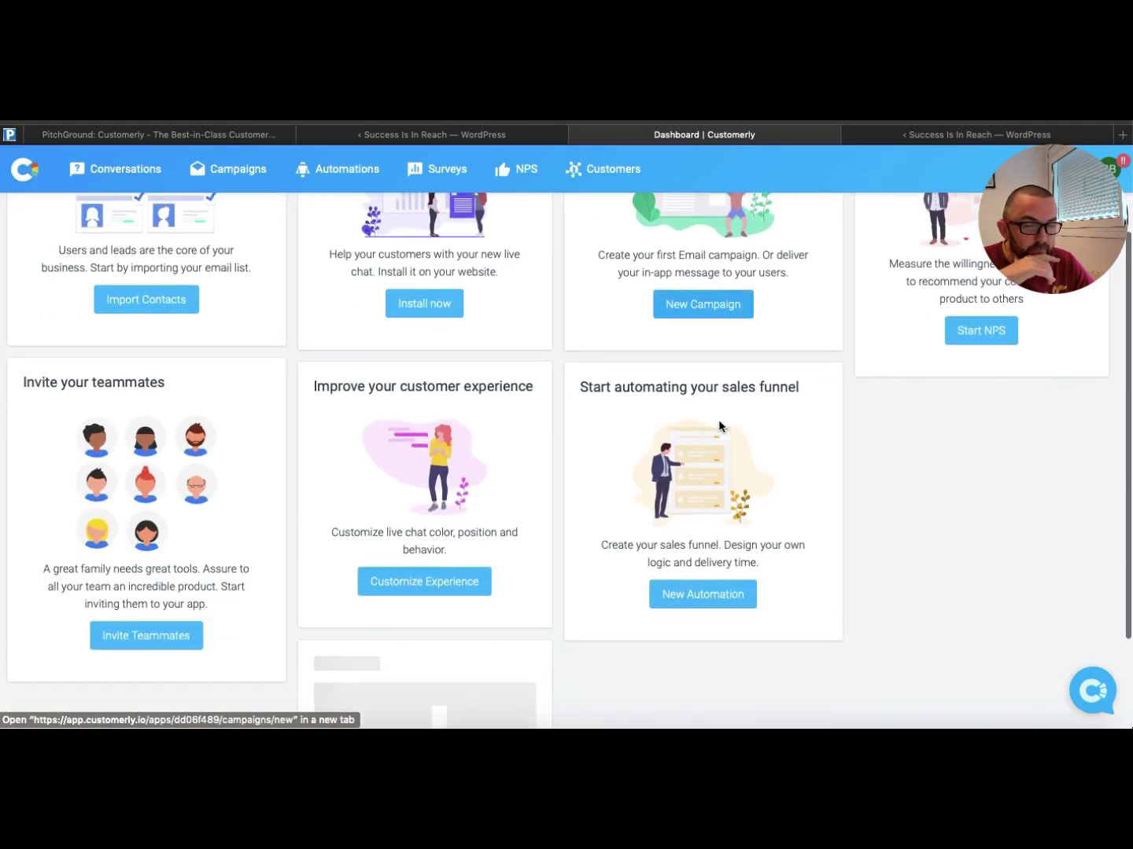
scroll(718, 426, up, 4)
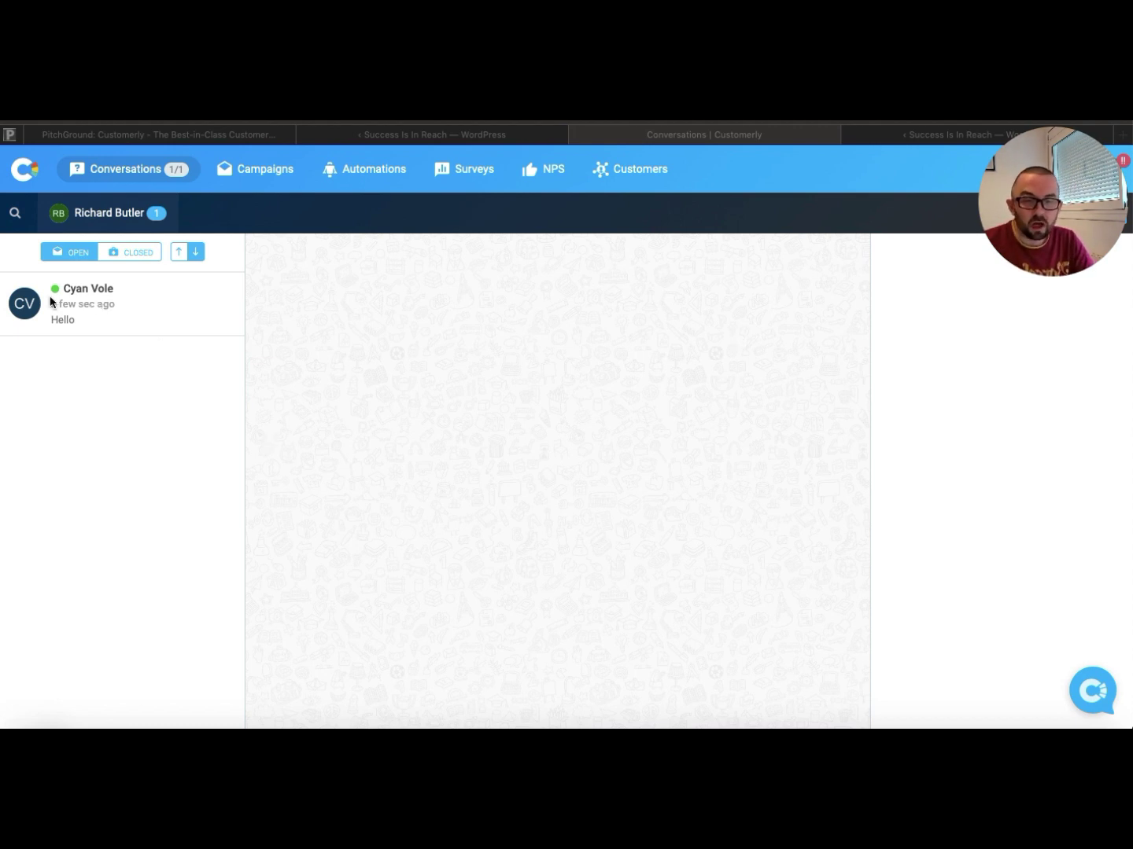
click(109, 295)
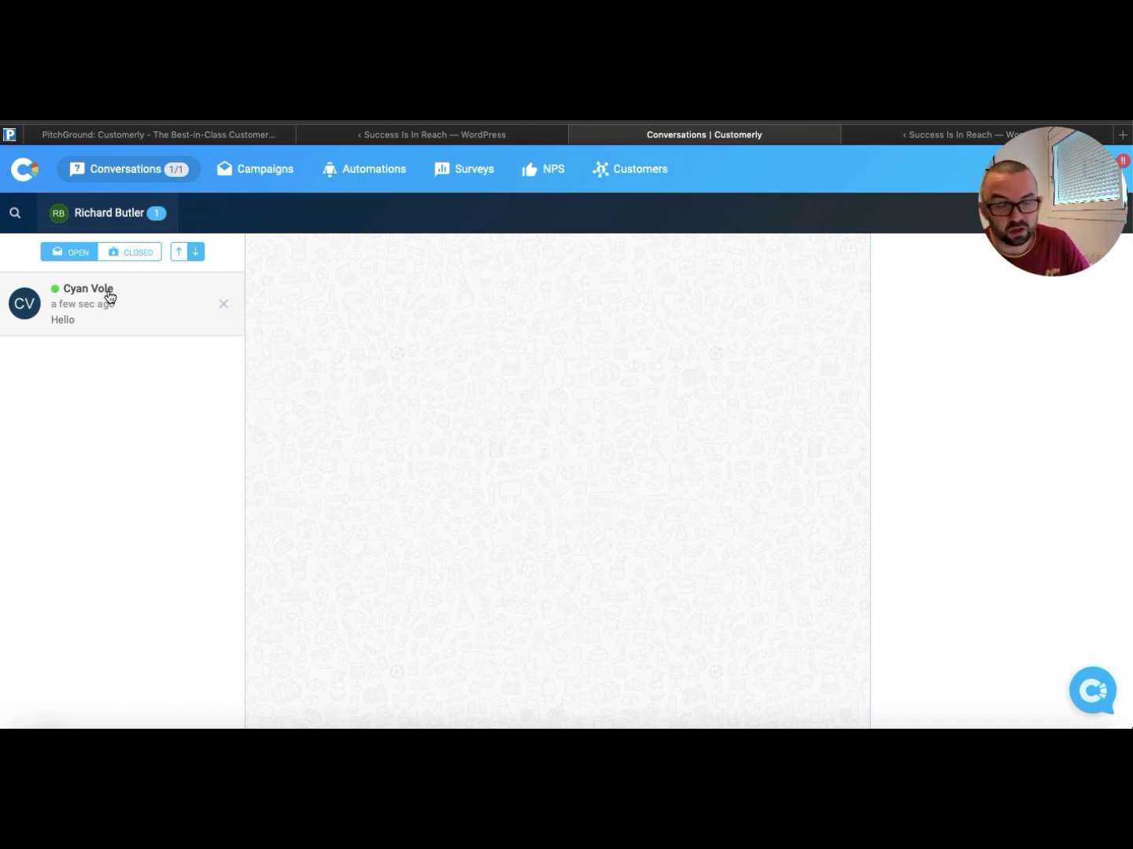
click(110, 295)
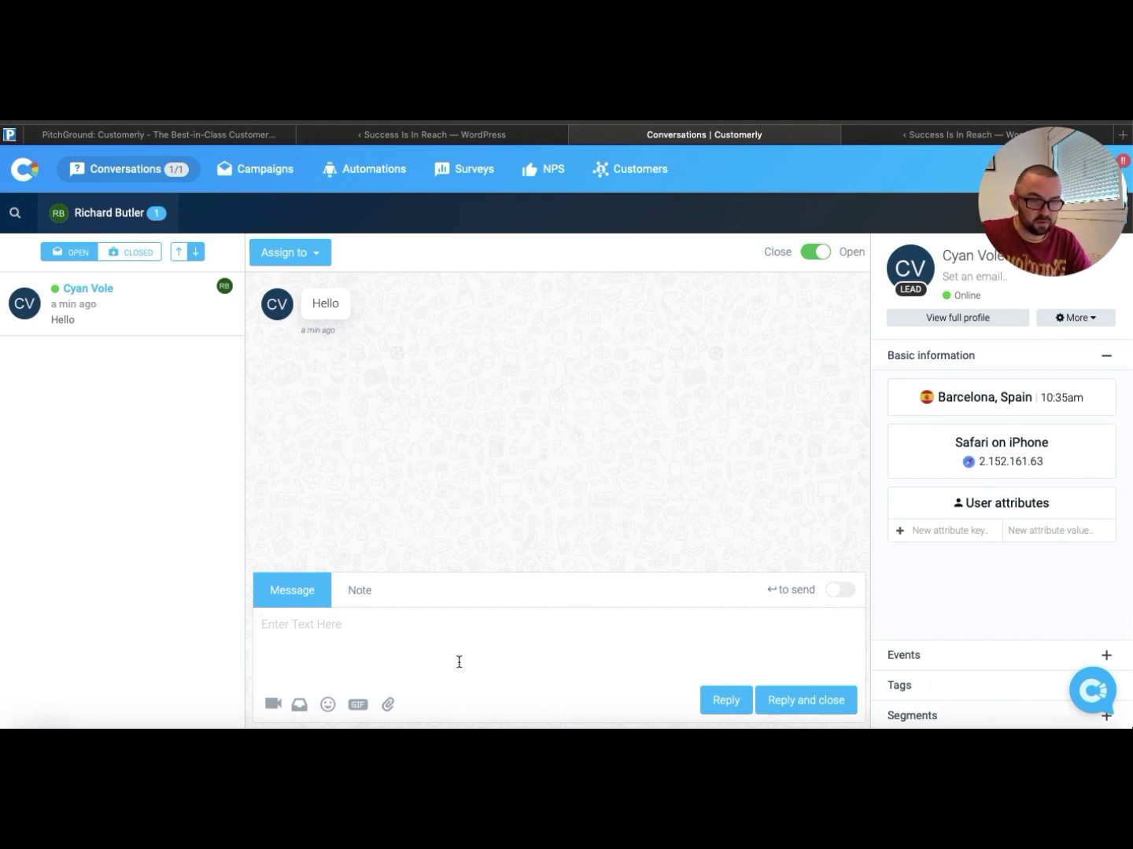
Reply to the Barcelona lead with a brief greeting, then view their full lead profile
text(Richard hih)
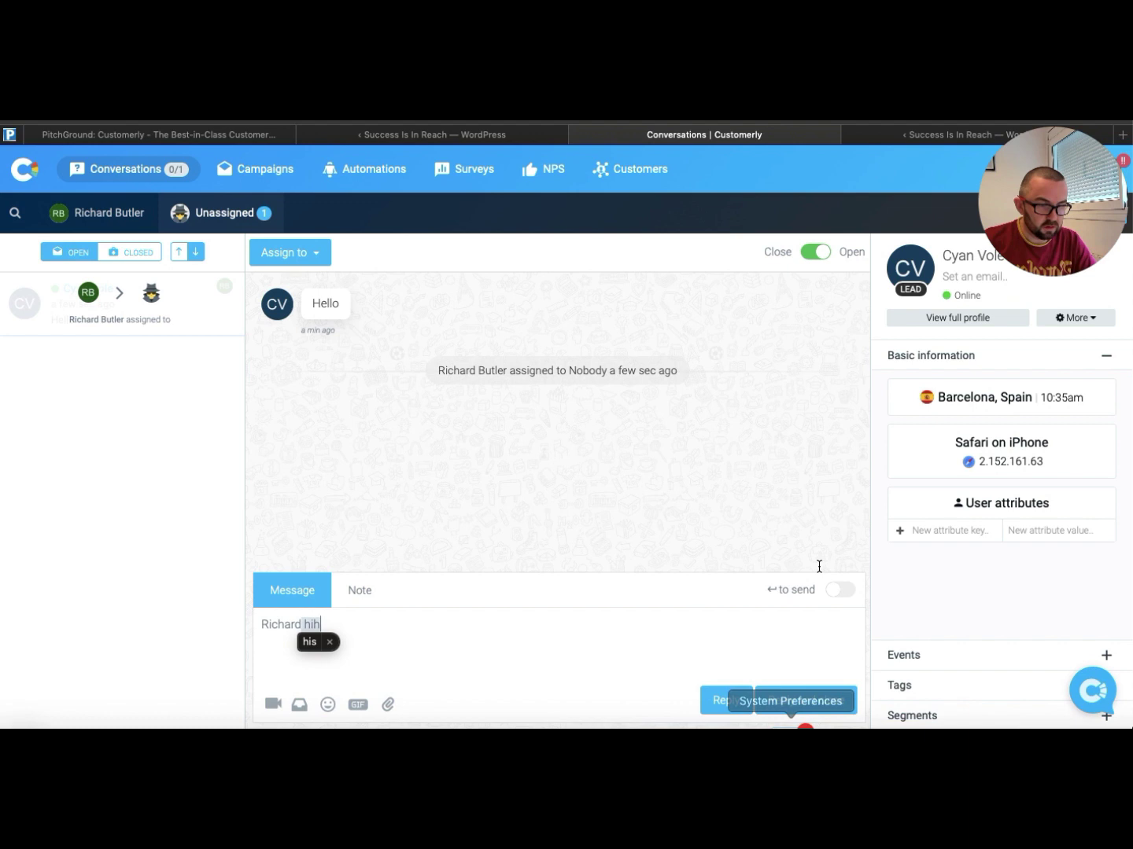
click(720, 708)
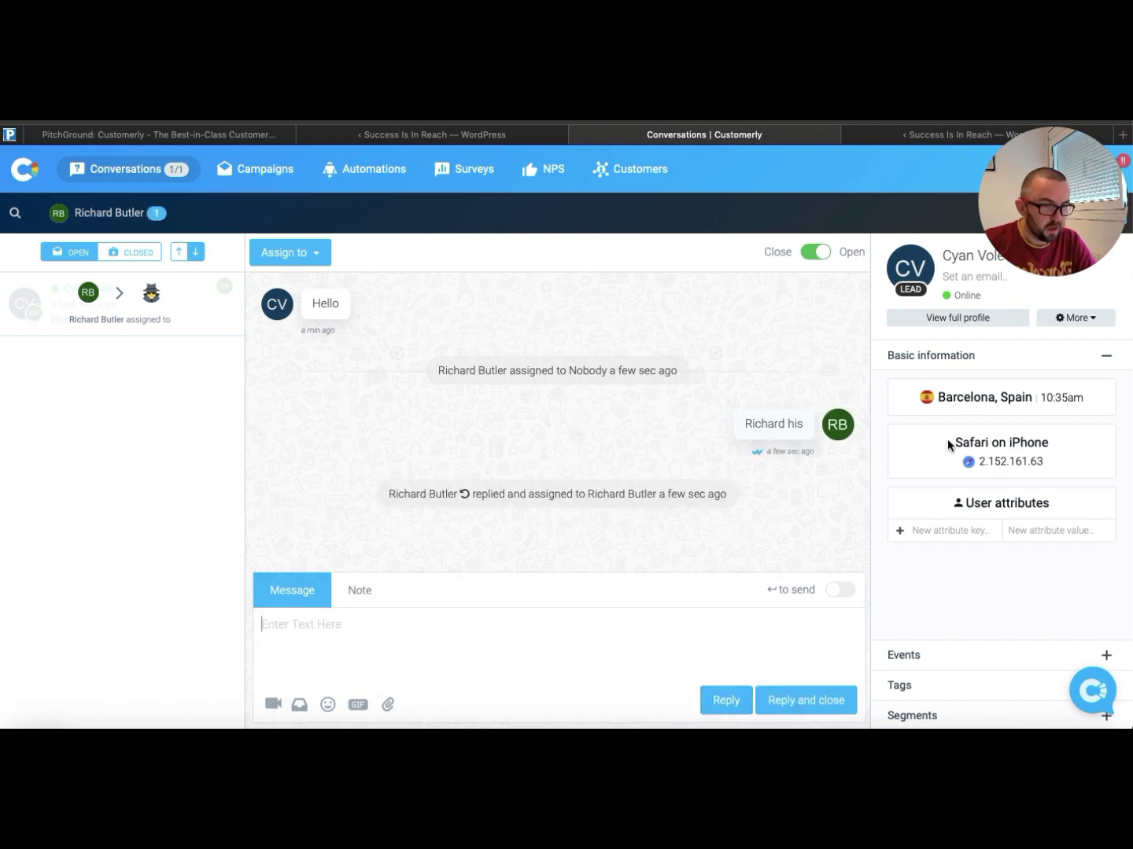
click(958, 318)
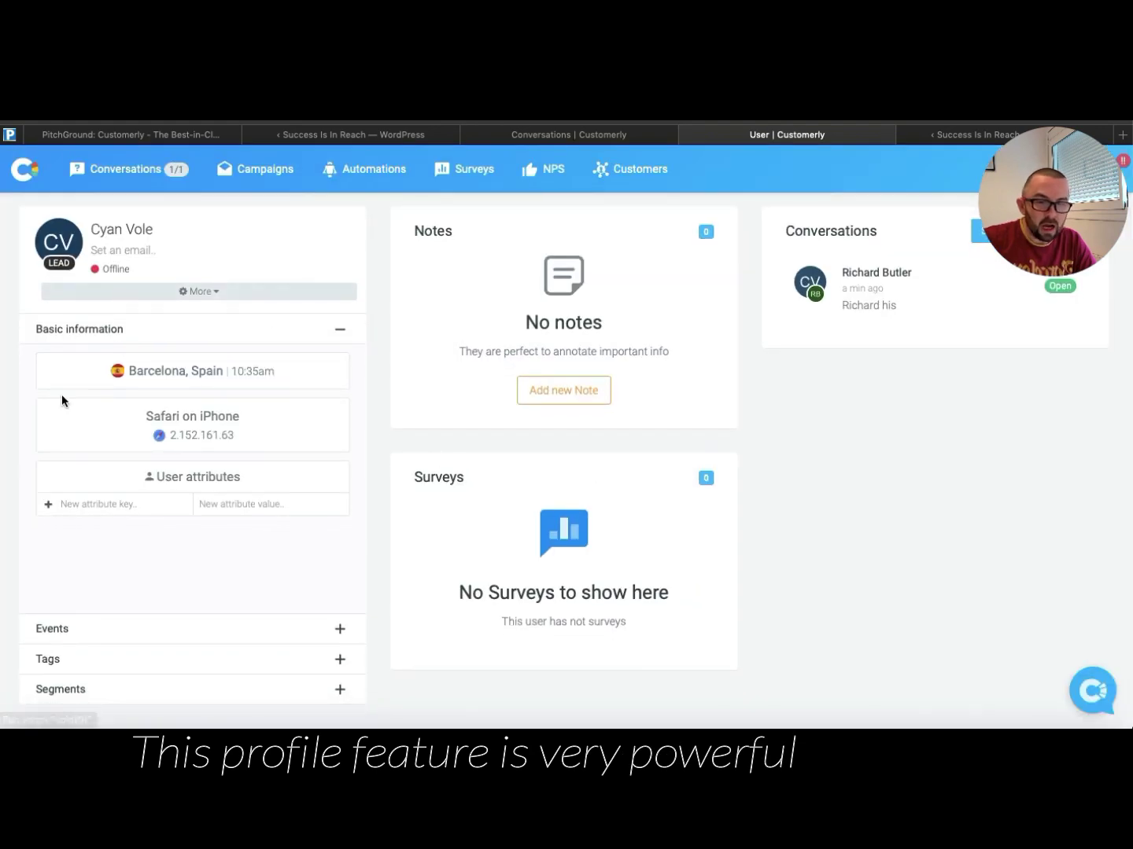
scroll(171, 636, down, 1)
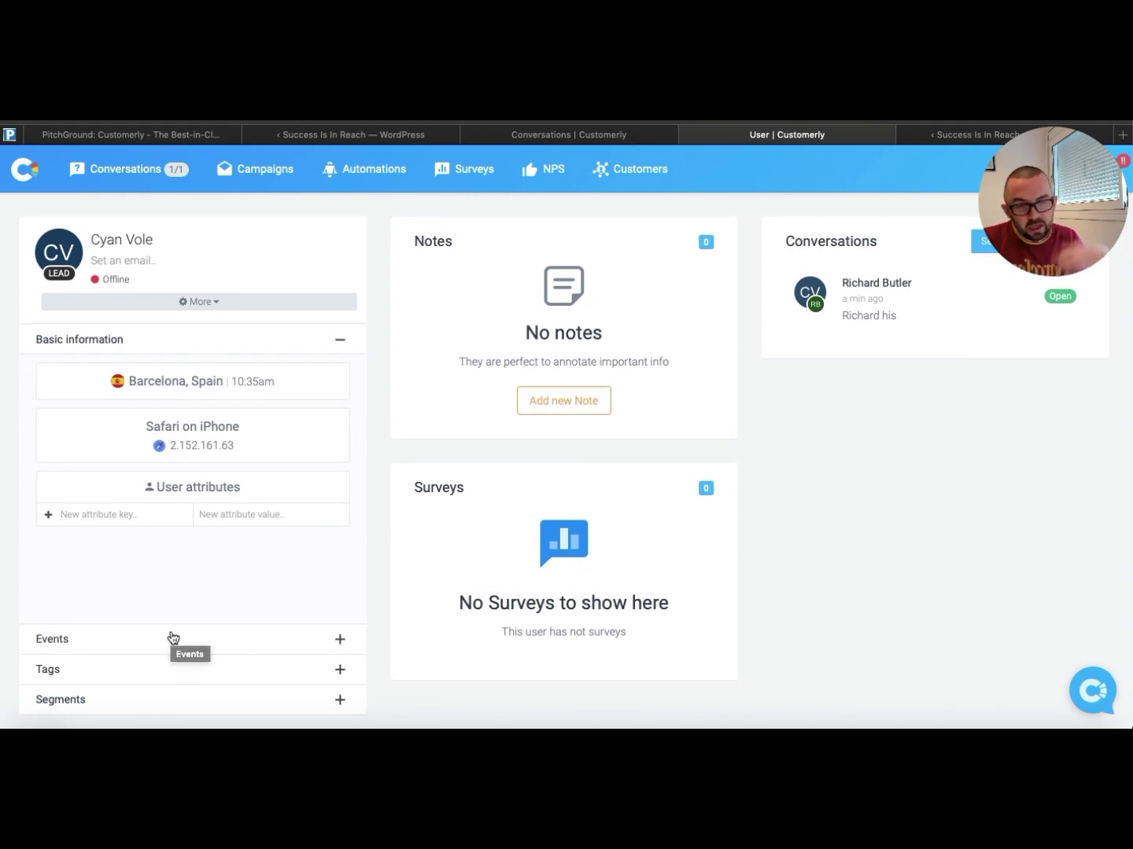
Back in the lead's conversation, expand the Events and Tags sections of the profile panel
click(590, 134)
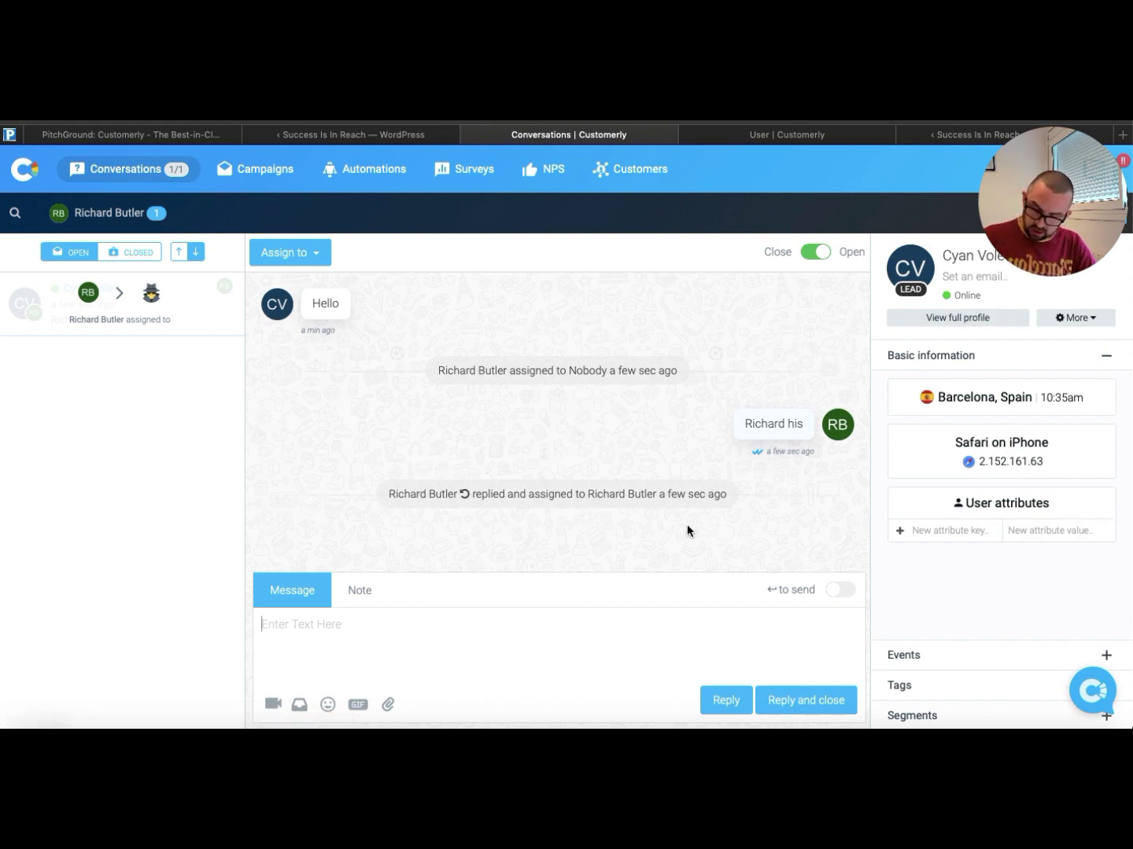
click(1087, 325)
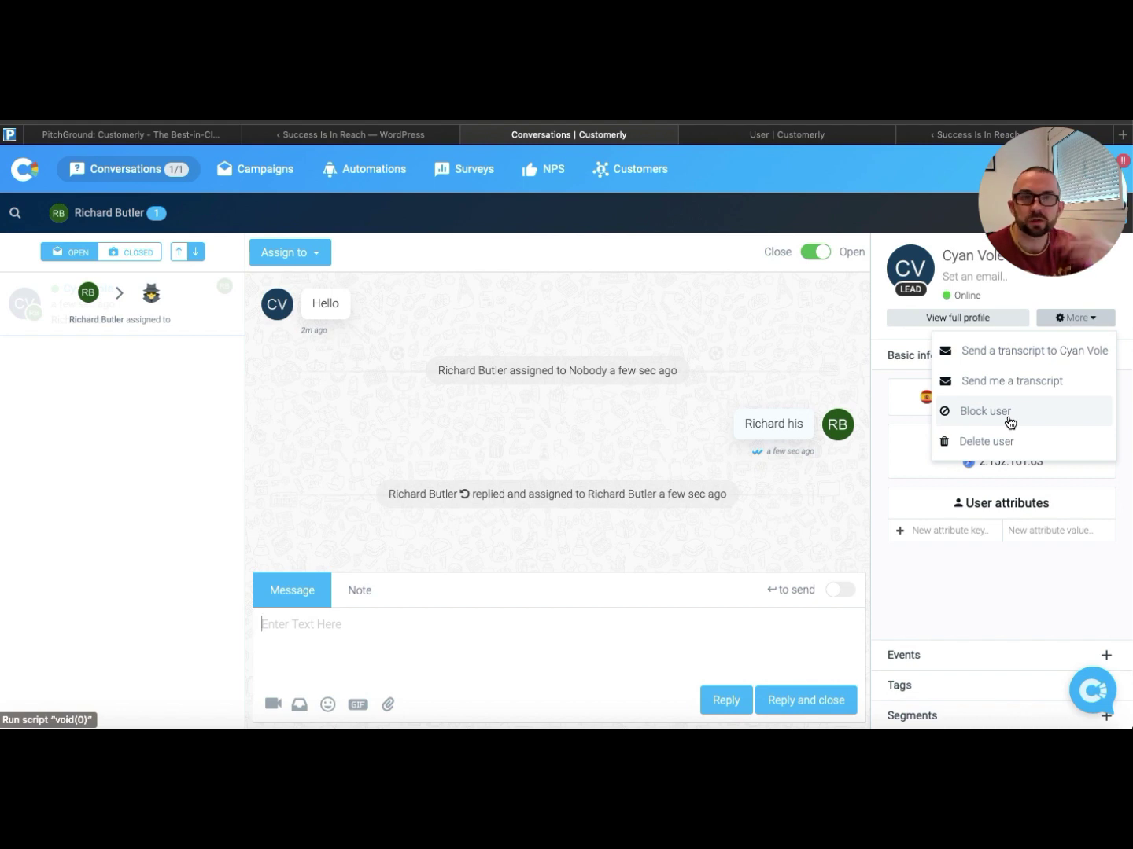
click(1013, 602)
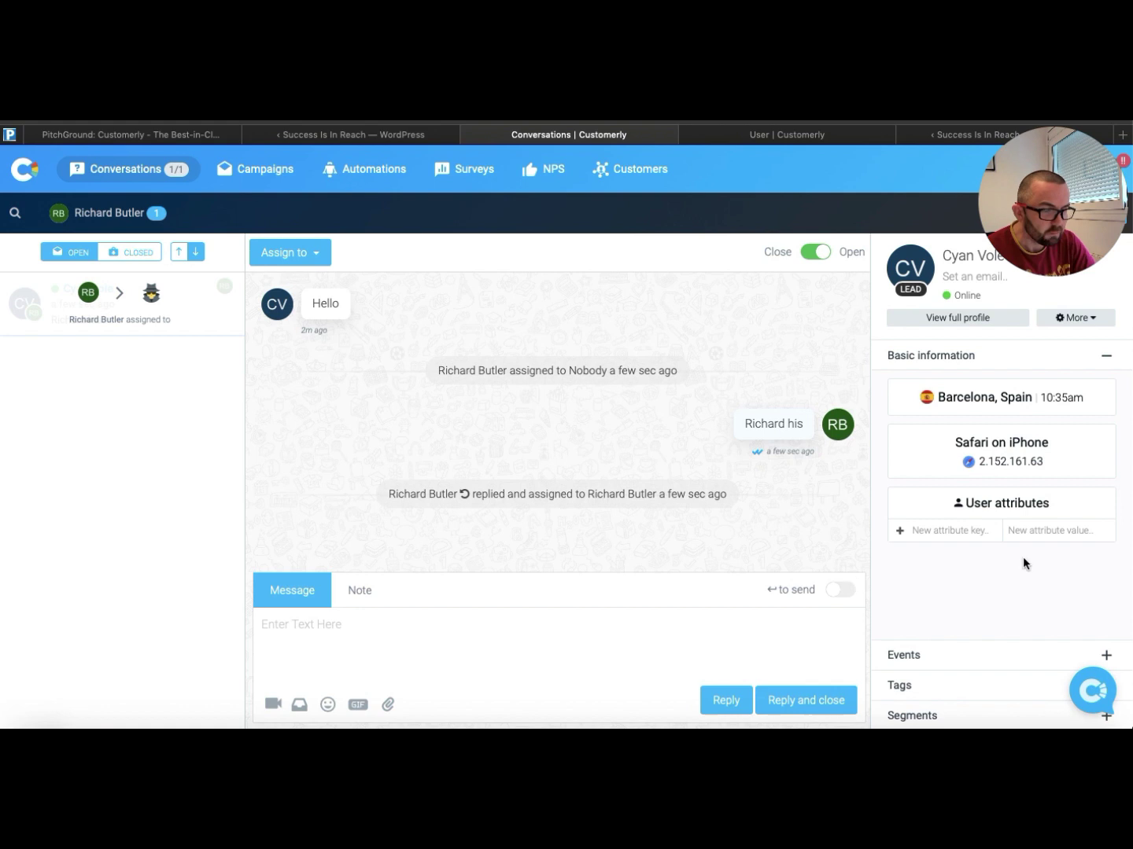
click(957, 663)
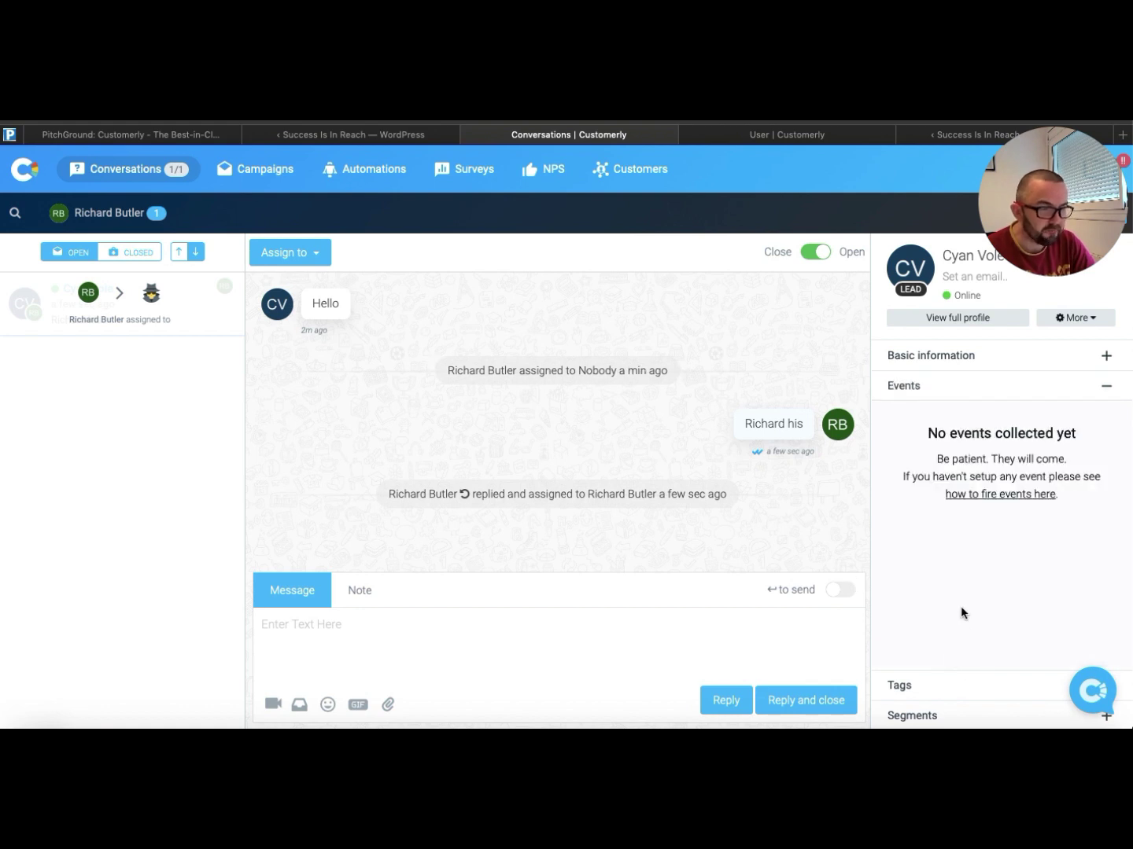
scroll(976, 553, down, 1)
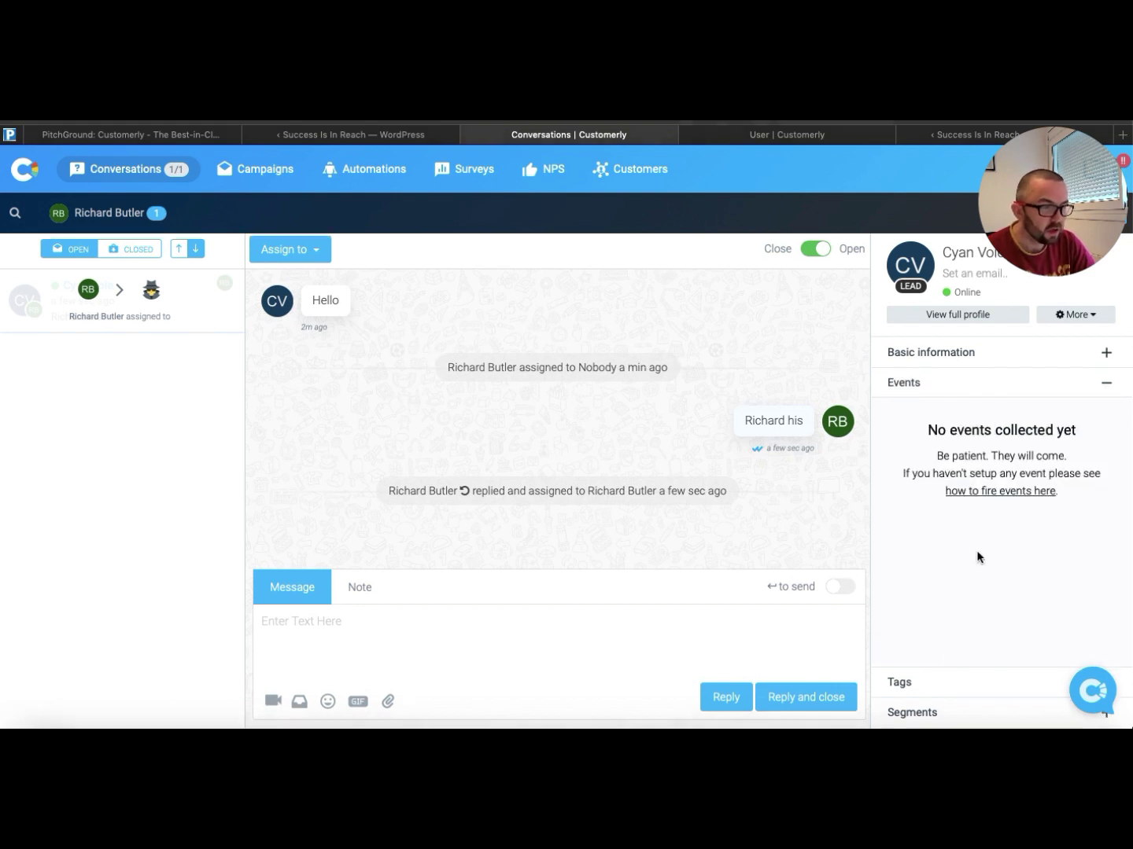
click(919, 686)
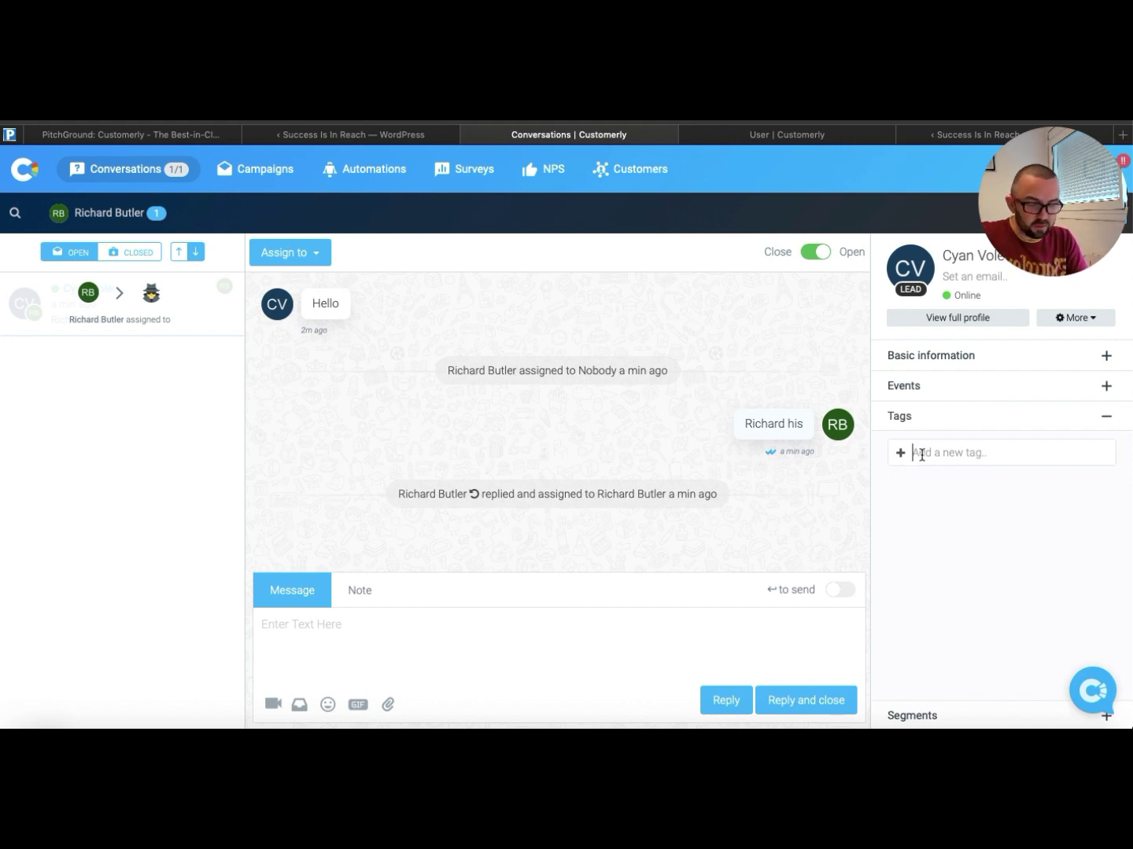
Add the tag 'coaching - to follow up' to the lead
text(co)
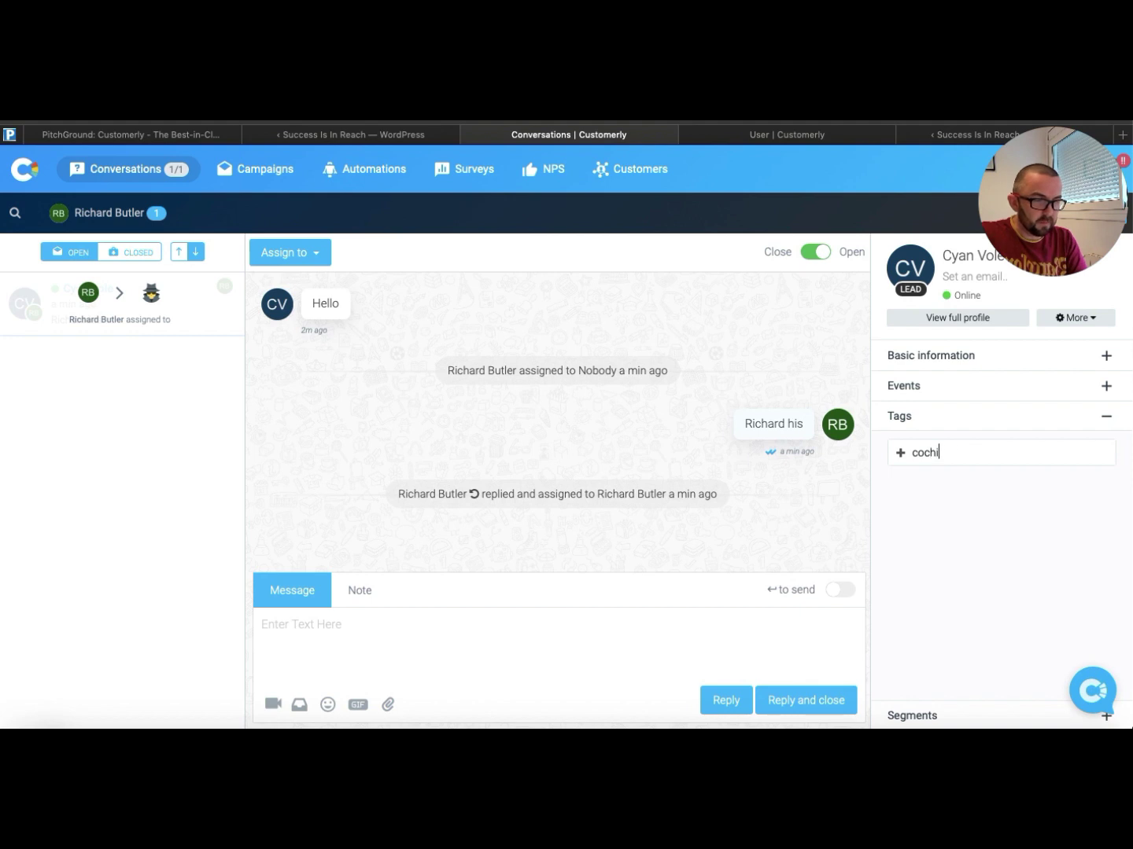
text(aching )
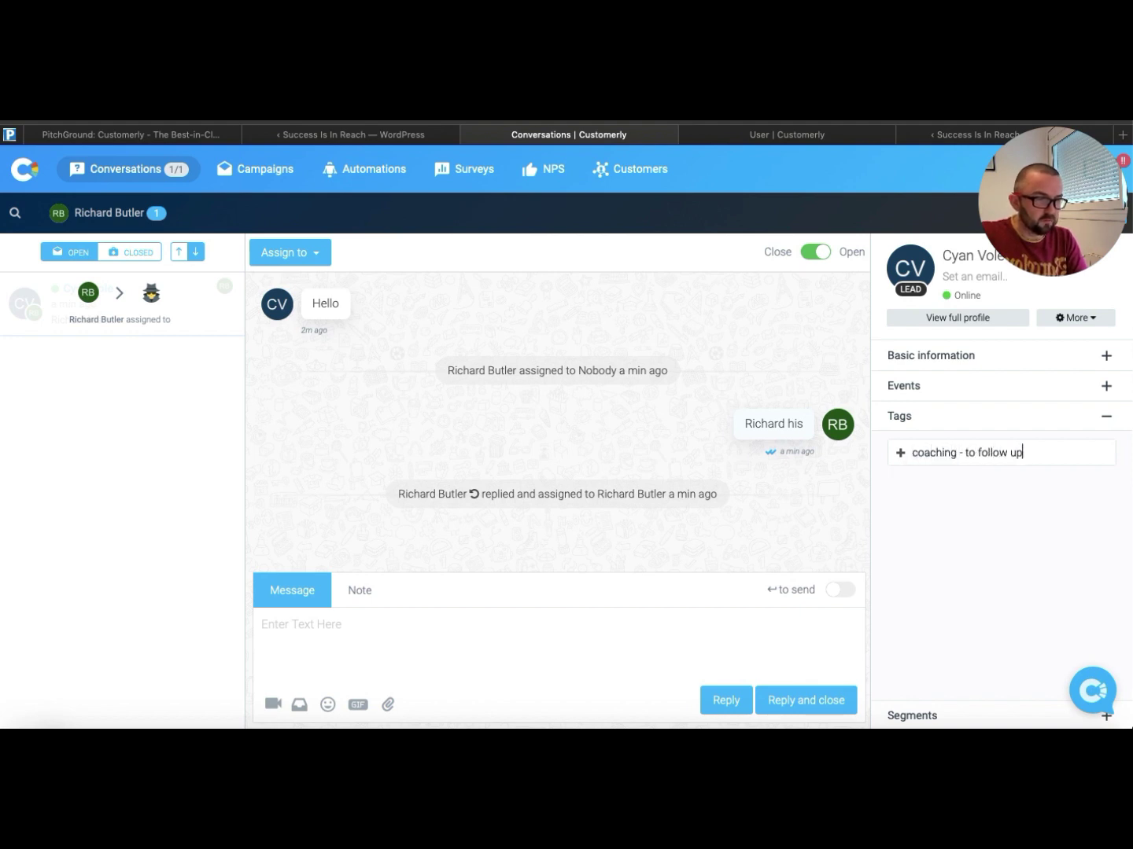
text(- to follow up)
key(Return)
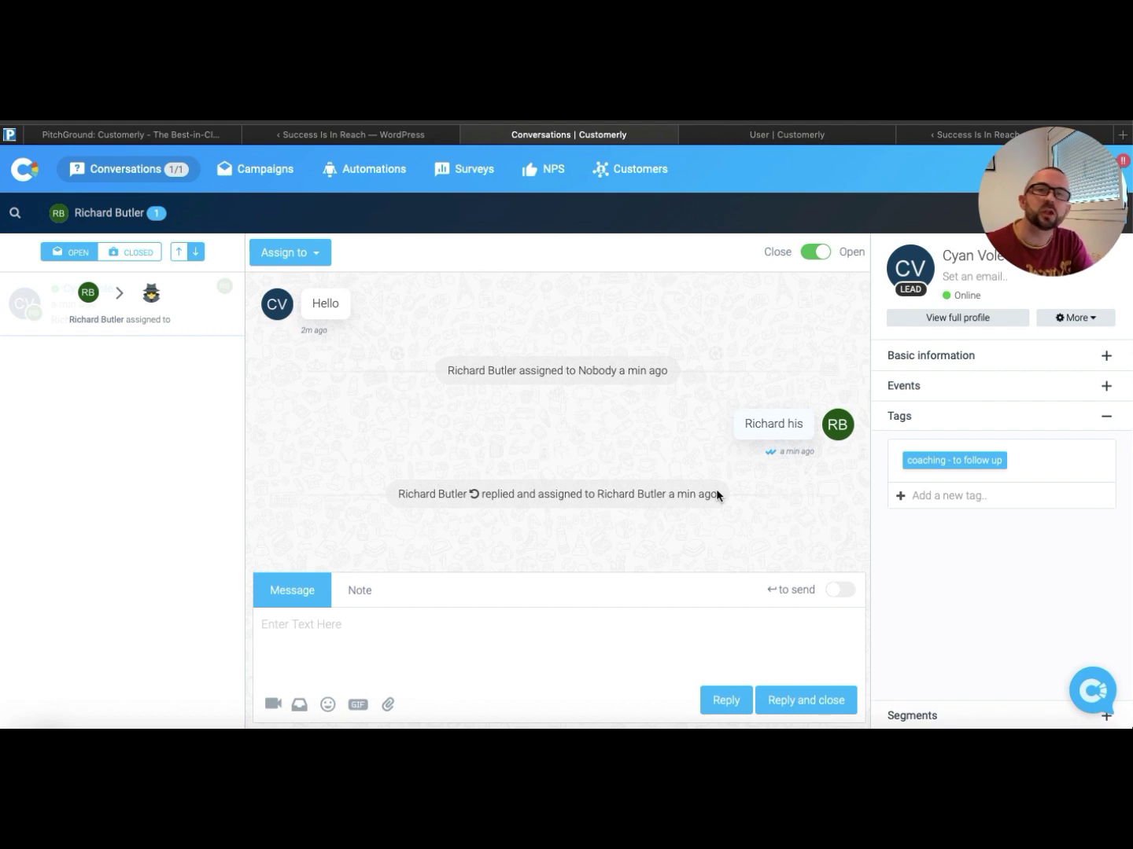
click(299, 707)
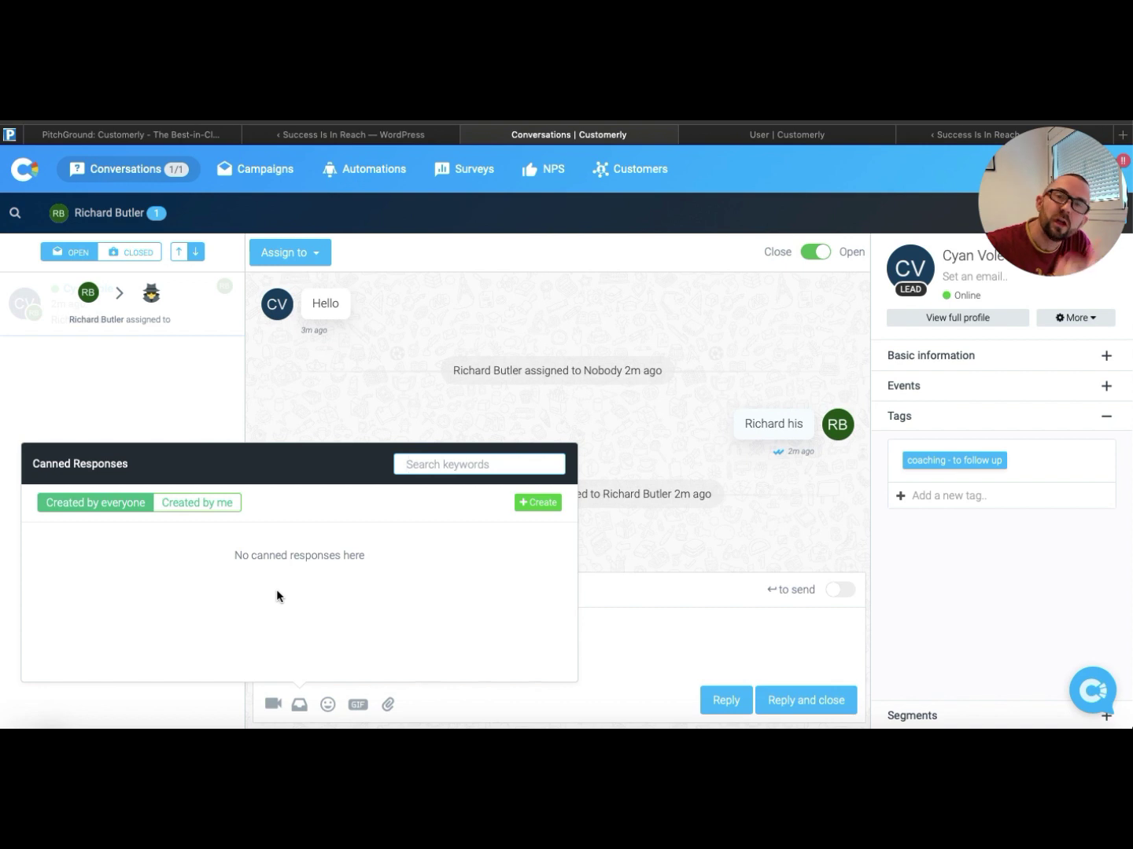
click(632, 583)
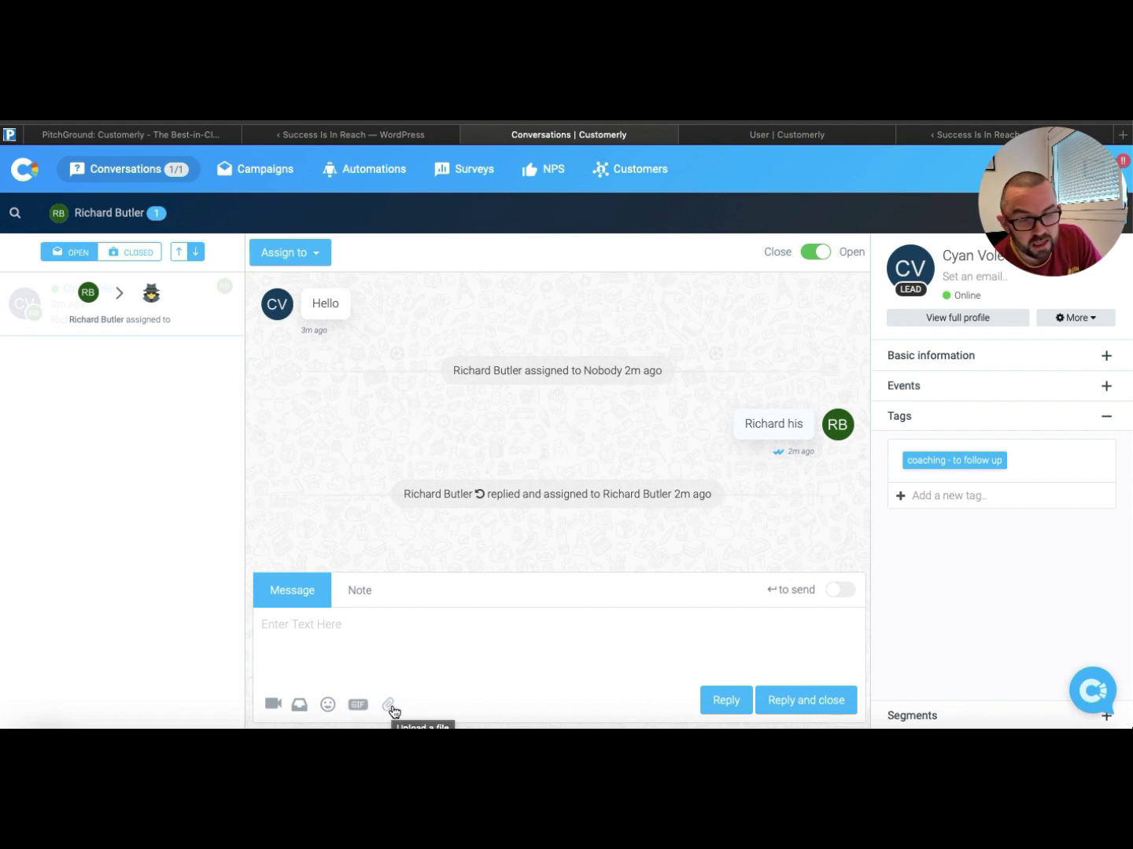
click(273, 703)
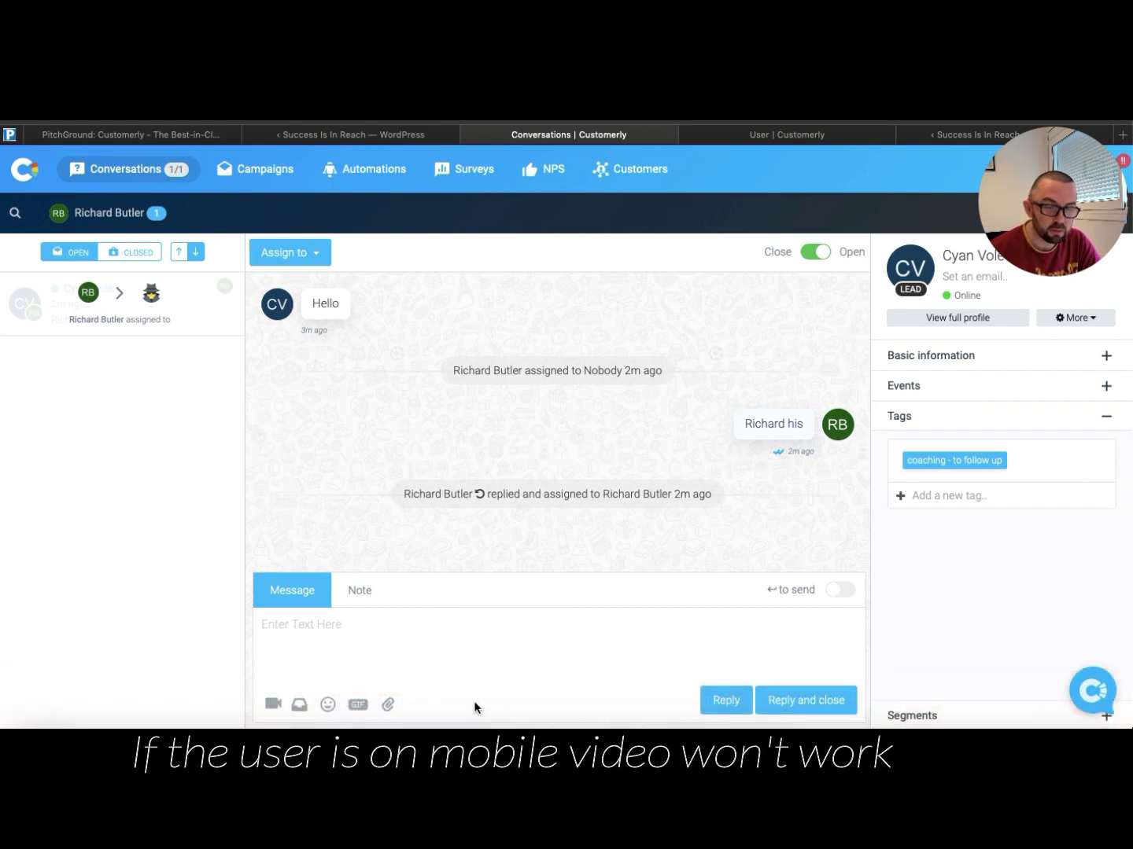
click(273, 706)
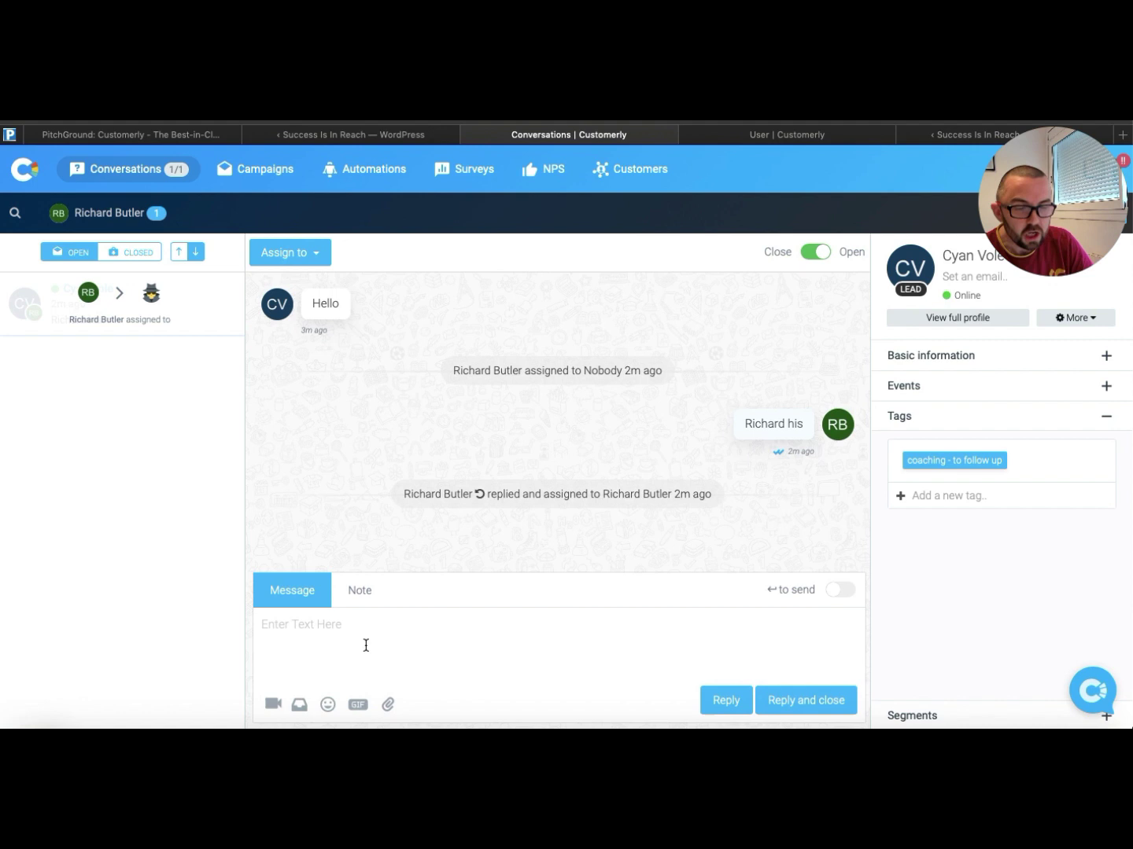
click(366, 639)
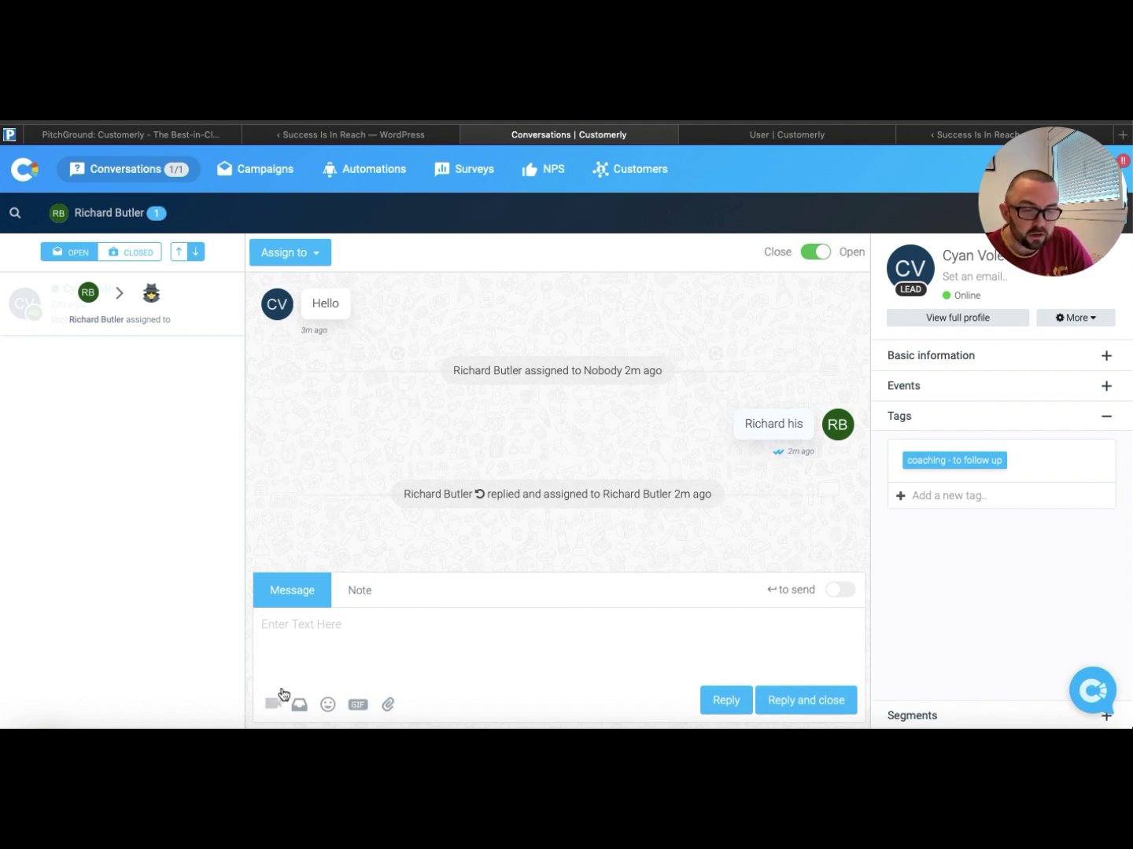